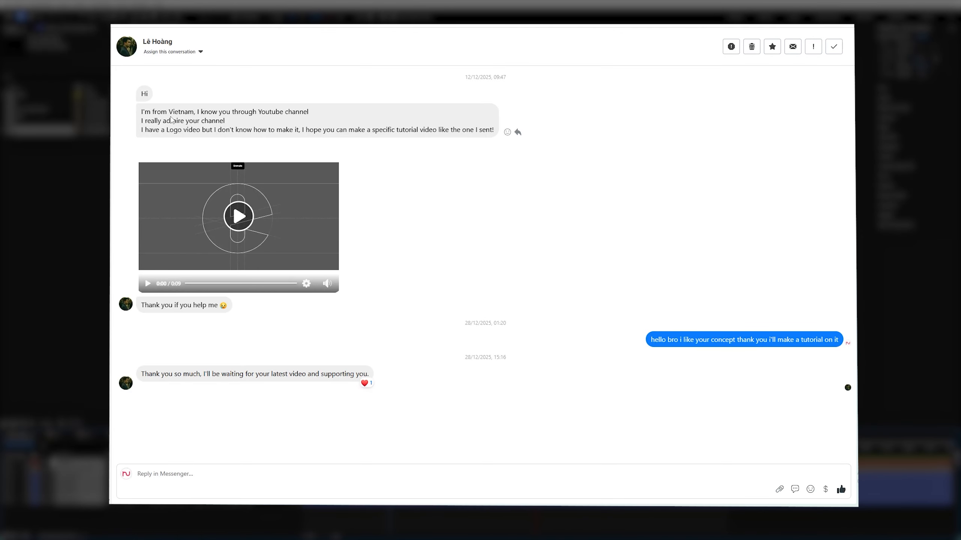
Play the reference logo animation video in the message conversation
left_click(242, 242)
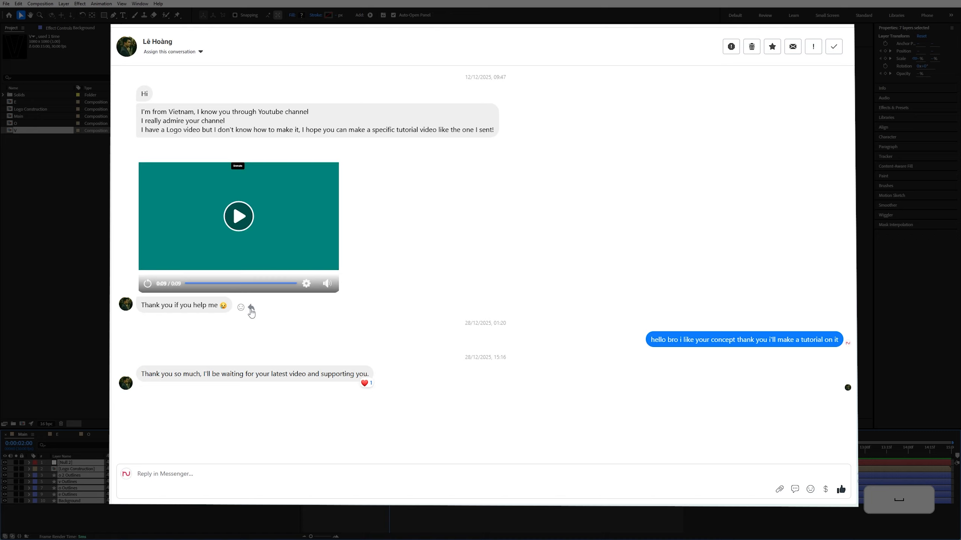
left_click(143, 342)
key("space")
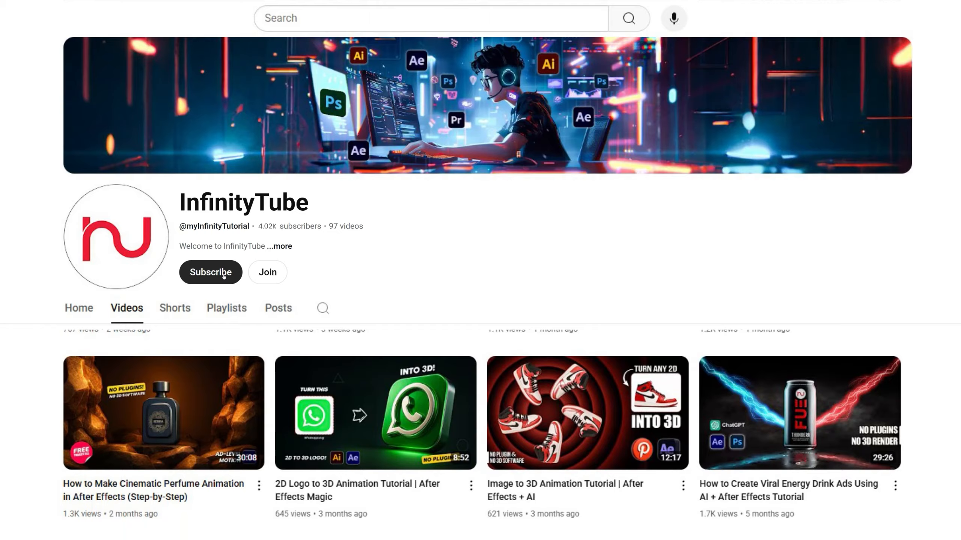
Switch to the InfinityTube YouTube channel and subscribe to it
left_click(223, 277)
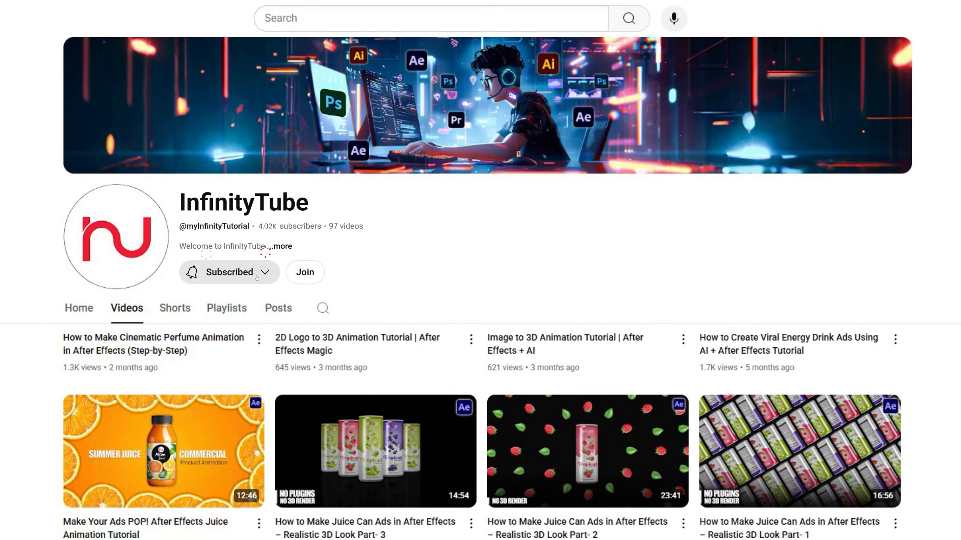
left_click(227, 272)
left_click(220, 167)
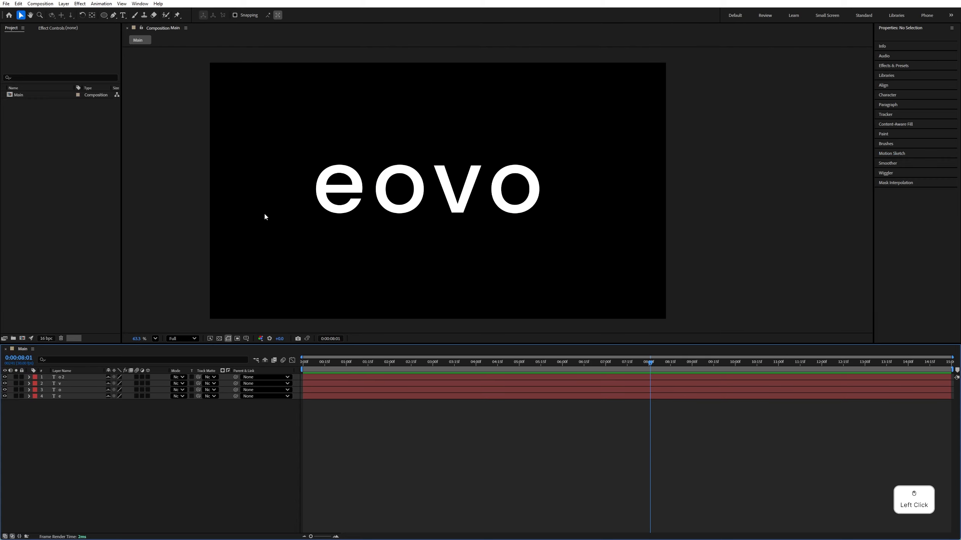
Try moving the e and the first o of the eovo text separately, undoing each move
left_click_drag(265, 214, 629, 253)
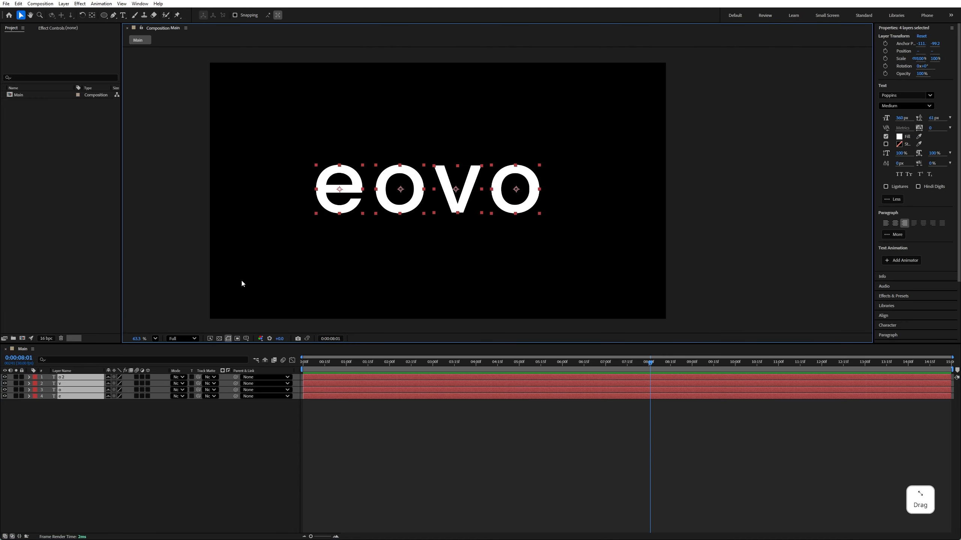
left_click(278, 252)
left_click(340, 197)
left_click_drag(340, 197, 292, 185)
key("ctrl+z")
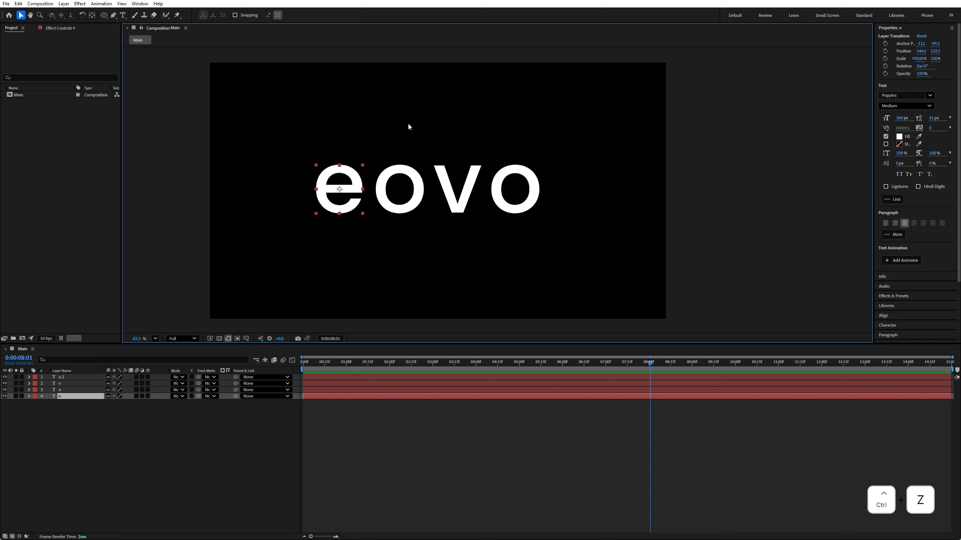
left_click(409, 128)
left_click_drag(409, 208, 448, 199)
key("ctrl+z")
left_click(64, 419)
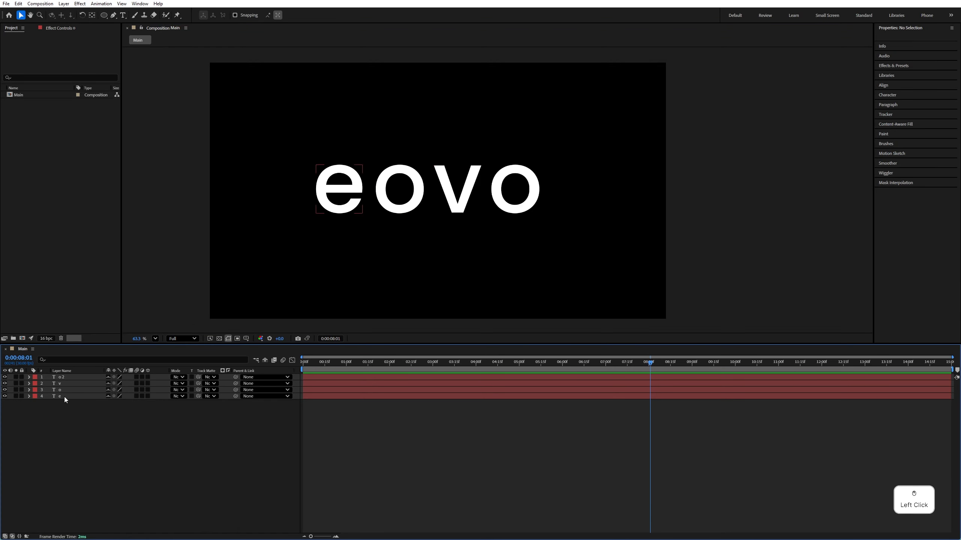
Create shapes from the e text layer and the first o text layer in the Main composition
left_click(65, 397)
right_click(65, 398)
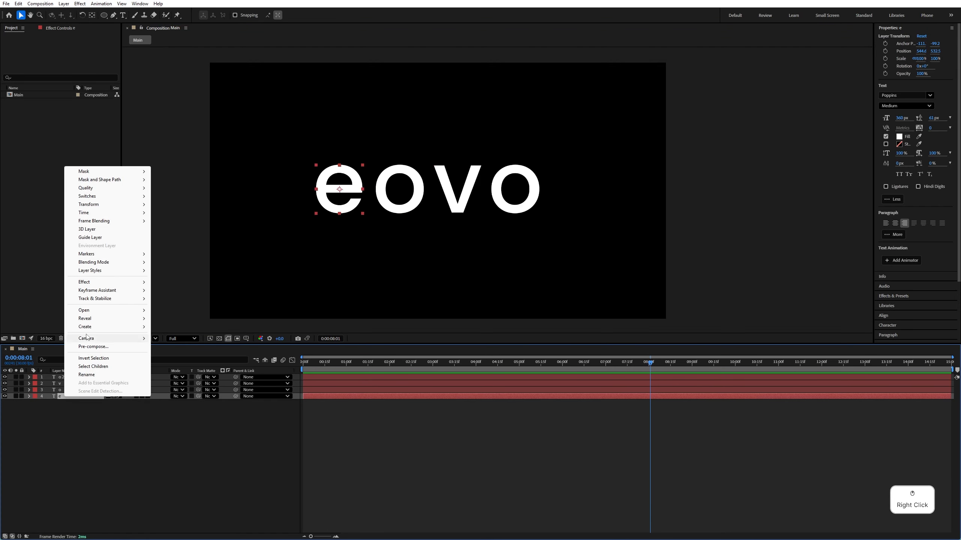
mouse_move(129, 330)
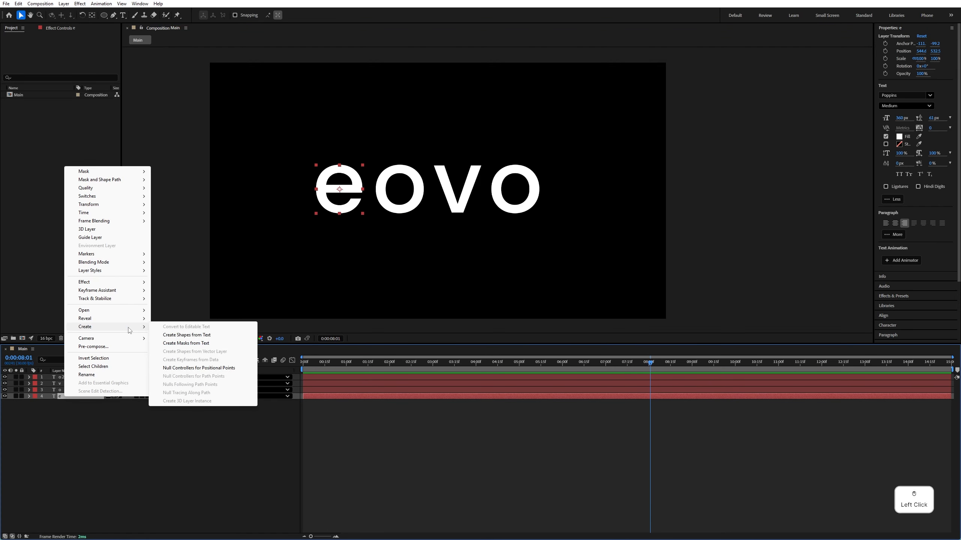
left_click(215, 338)
left_click(65, 390)
right_click(65, 391)
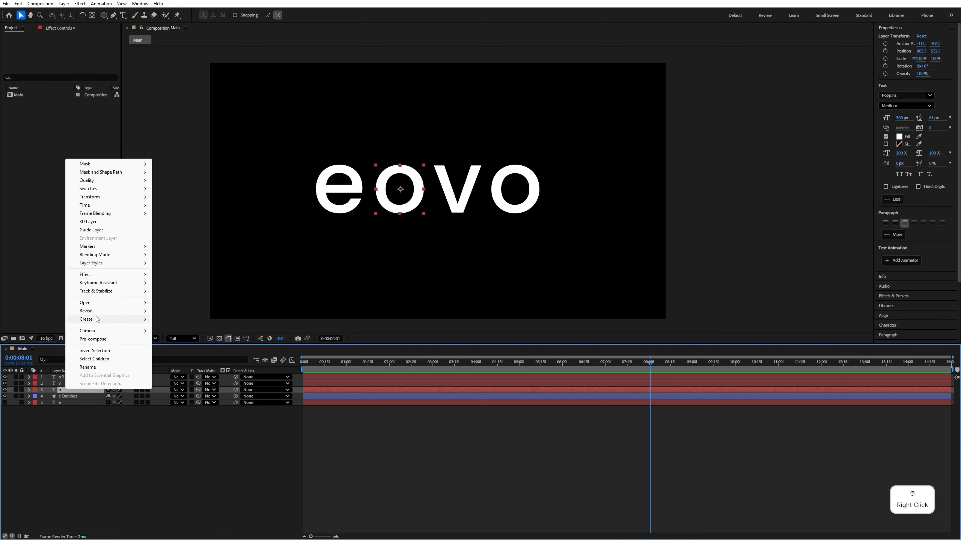
mouse_move(98, 320)
left_click(204, 327)
Create shapes from the v text layer and the o 2 text layer
left_click(79, 383)
right_click(79, 384)
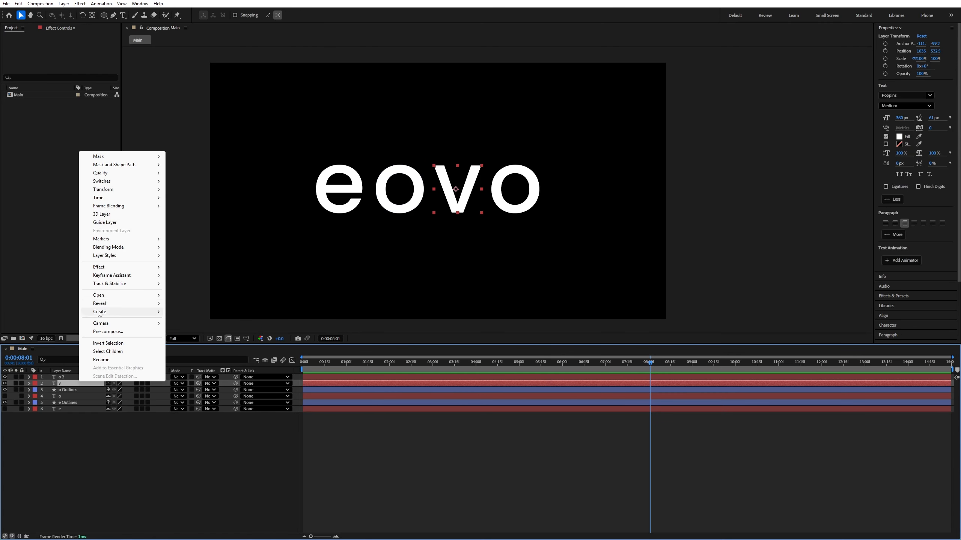
left_click(204, 320)
right_click(68, 377)
left_click(197, 316)
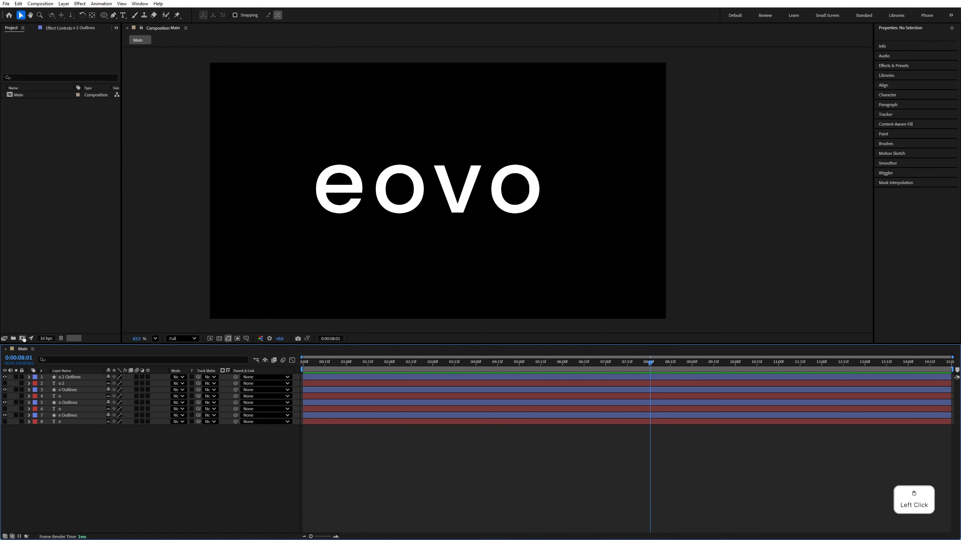
Create a 1080x1080 composition named E at 30 fps with a 15-second duration
left_click(22, 338)
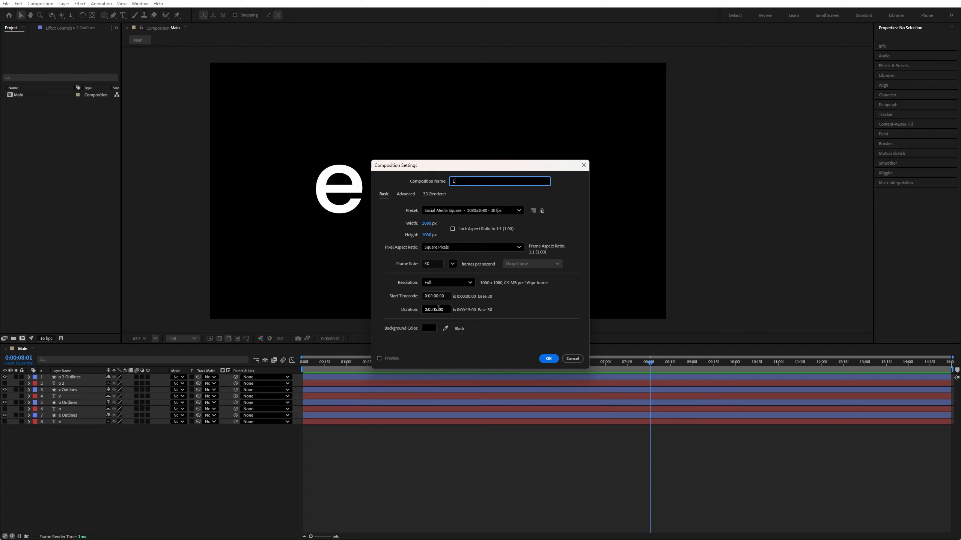
left_click_drag(438, 308, 403, 311)
left_click(548, 359)
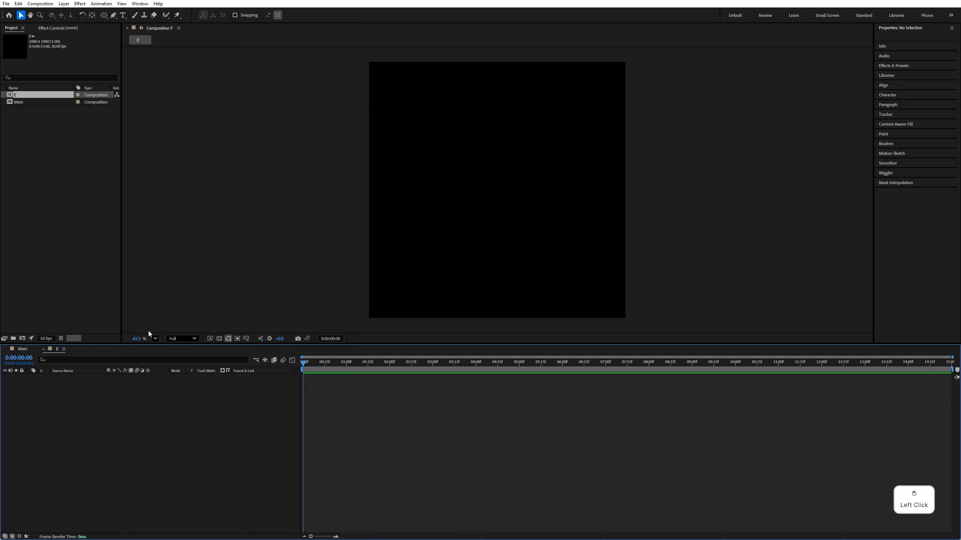
Copy the e Outlines layer from Main and paste it into the E composition
left_click(12, 352)
left_click(74, 416)
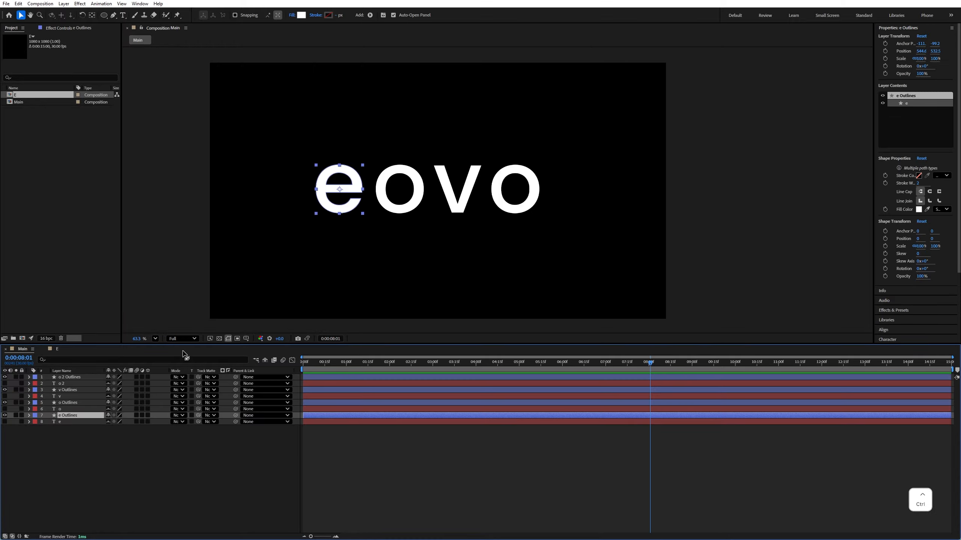
key("ctrl+c")
left_click(59, 349)
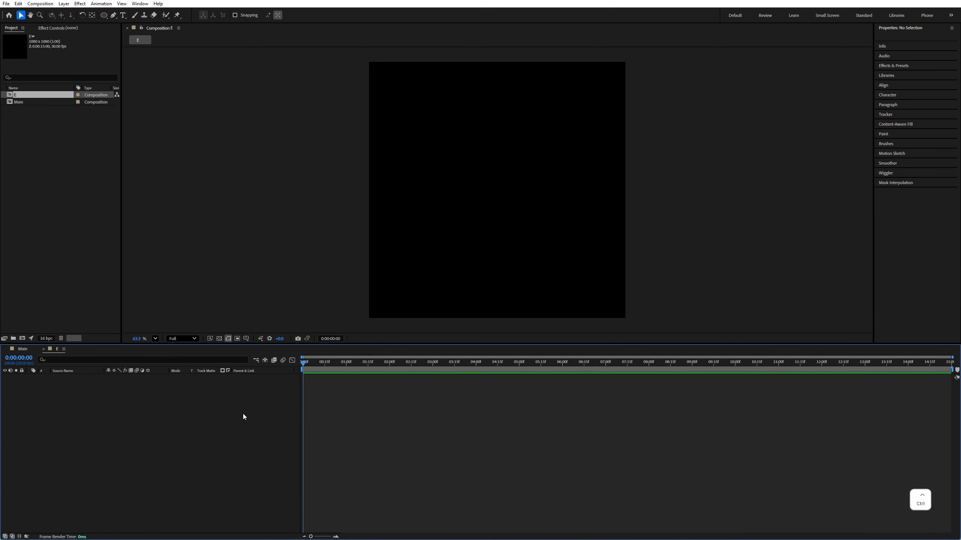
key("ctrl+v")
Scale the e Outlines layer to 500% and center it in the composition
key("s")
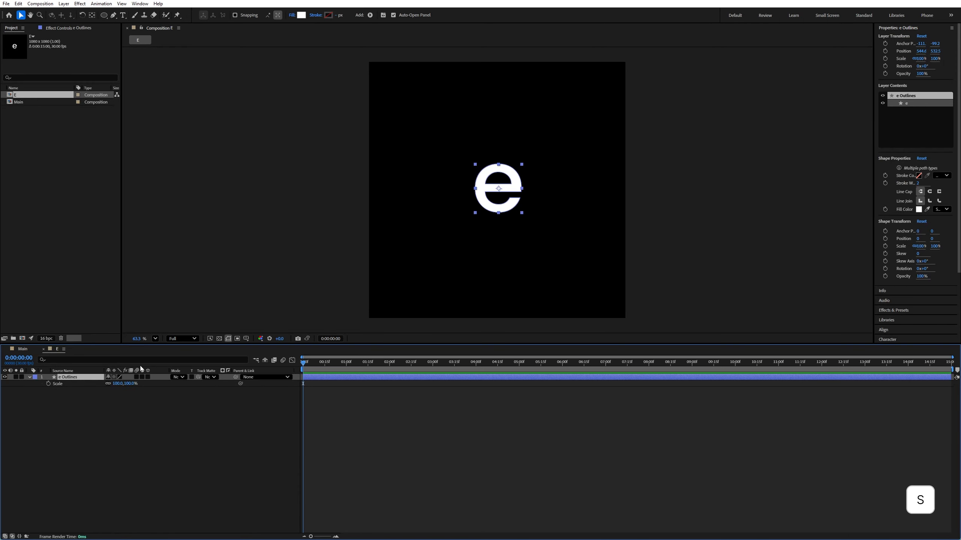
left_click_drag(125, 385, 119, 385)
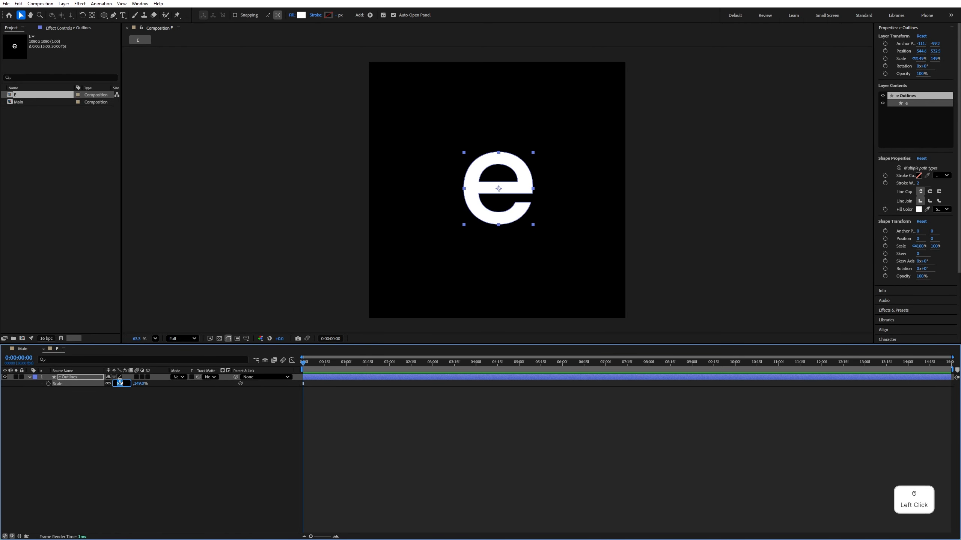
key("Return")
left_click(887, 330)
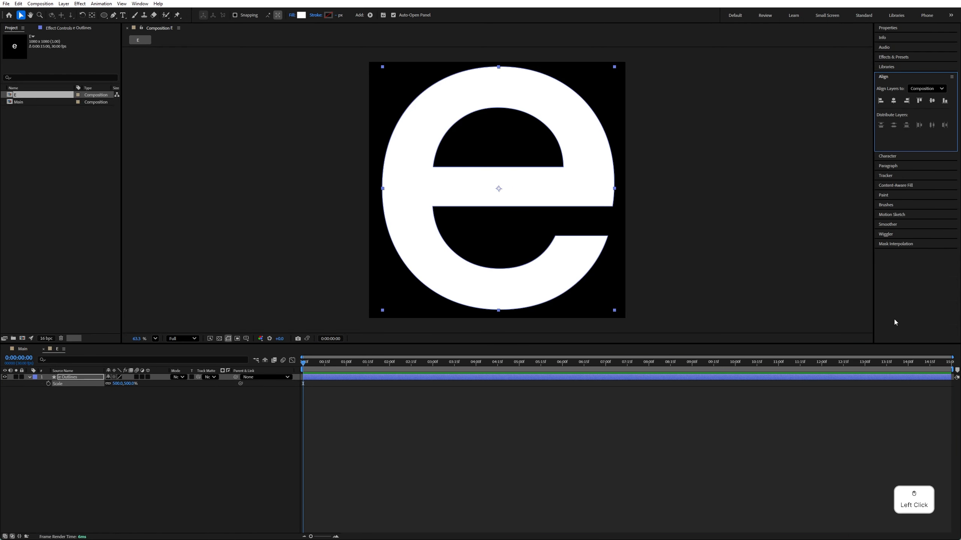
left_click(893, 101)
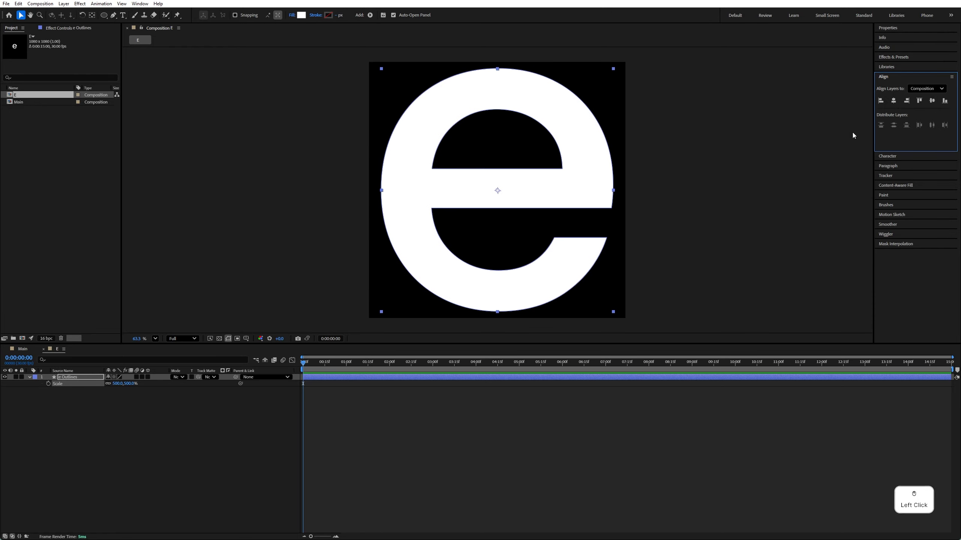
Create another 1080x1080 composition named O with the same 30 fps and 15-second settings
left_click(23, 349)
left_click(22, 338)
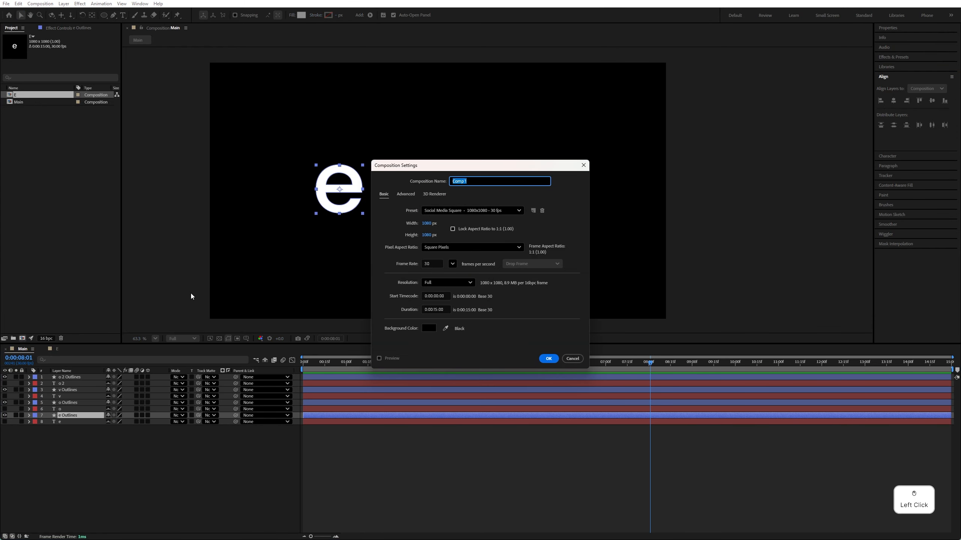
left_click(548, 358)
Copy the o Outlines layer from Main and paste it into the O composition
left_click(22, 349)
left_click(68, 402)
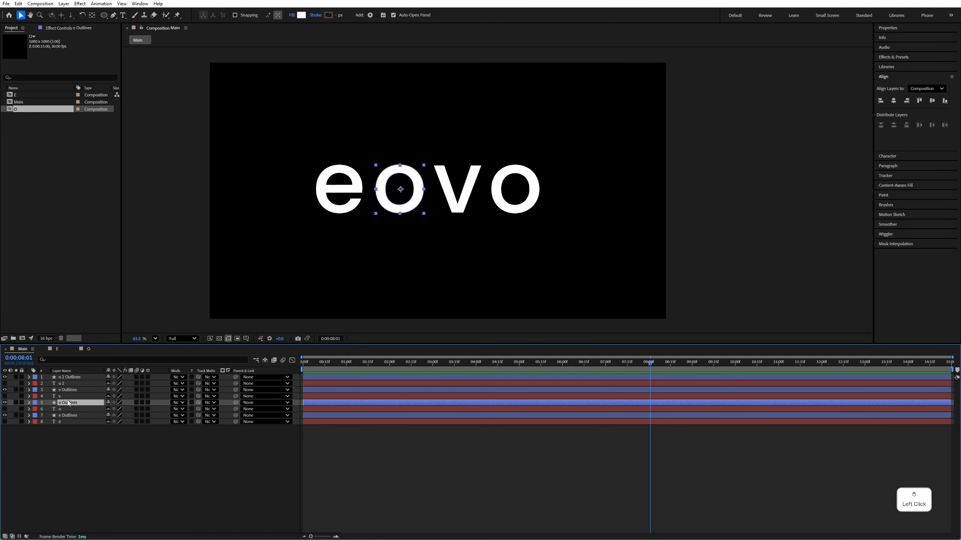
left_click(87, 349)
key("ctrl+v")
Scale the o Outlines layer to 500% and center it horizontally and vertically in the composition
type("s5")
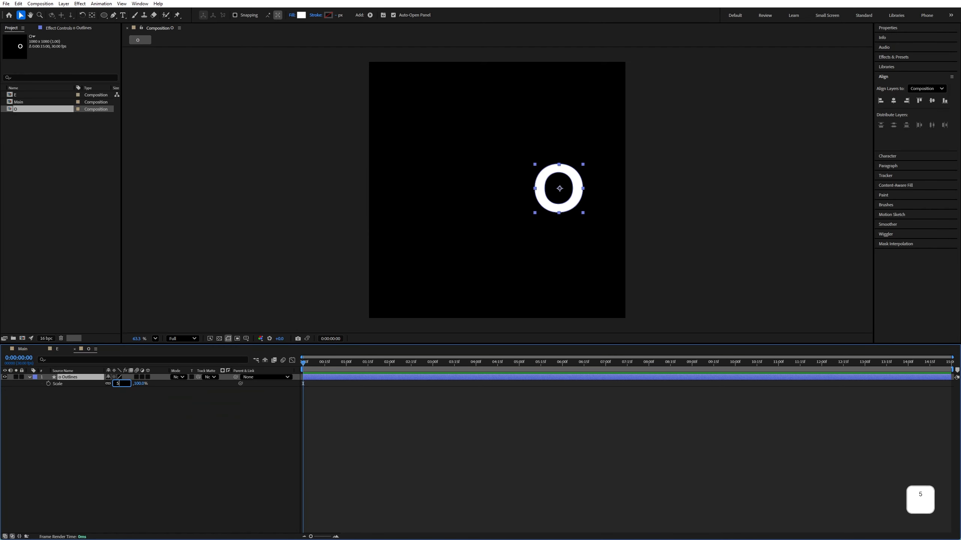
type("00")
key("Return")
left_click(893, 100)
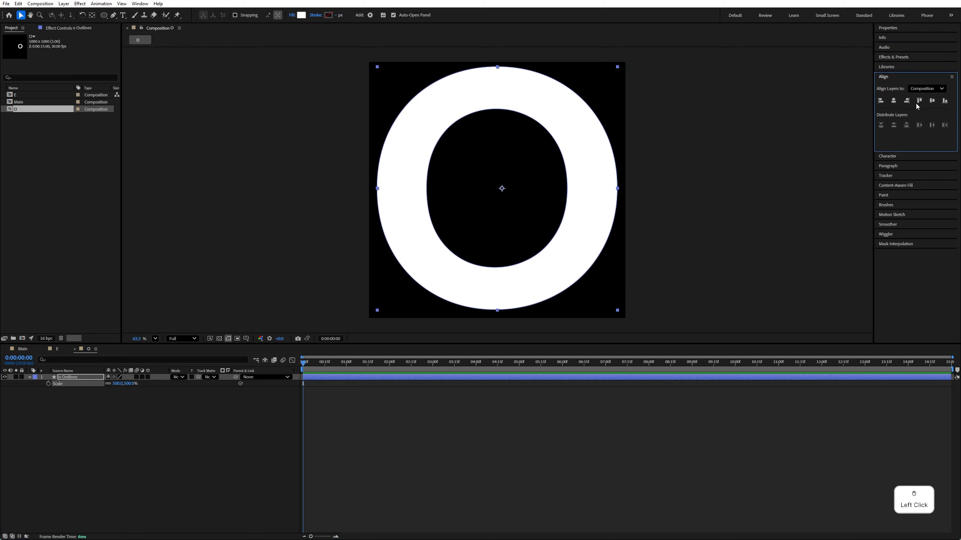
left_click(931, 100)
Copy the v Outlines layer from Main into a new composition named V
left_click(27, 348)
left_click(78, 390)
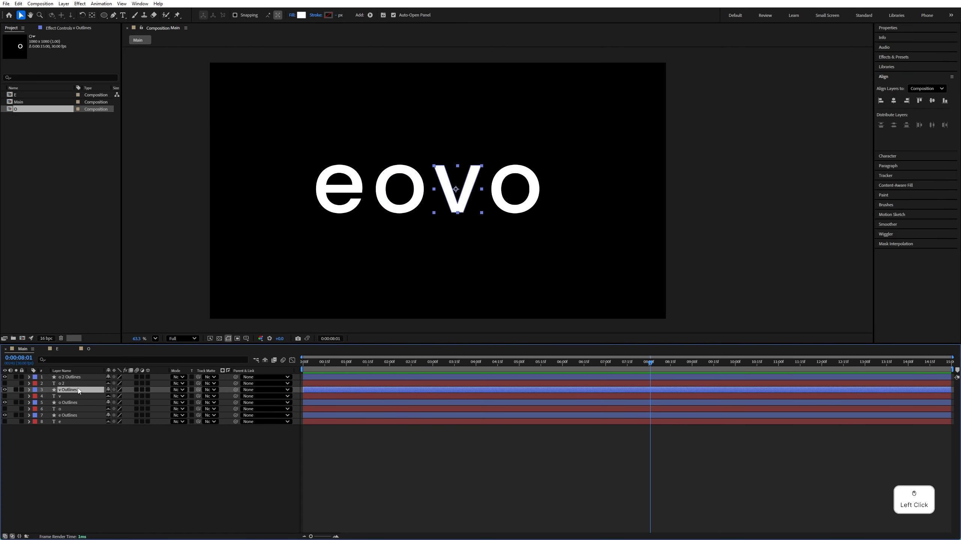
key("ctrl+c")
left_click(23, 339)
type("V")
key("Return")
left_click(156, 457)
key("ctrl+v")
Scale the v Outlines layer to 500% and center it horizontally in the composition
key("s")
left_click(121, 384)
type("500")
key("Return")
left_click(893, 100)
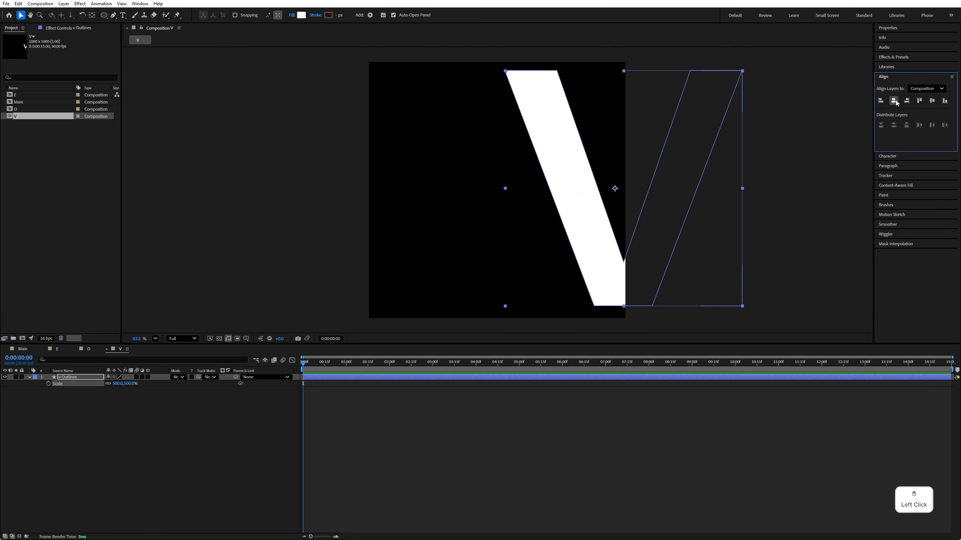
Hide all the original text layers in Main's timeline as shy layers, and open the E composition
left_click(23, 349)
left_click(66, 469)
left_click(36, 385)
left_click(72, 235)
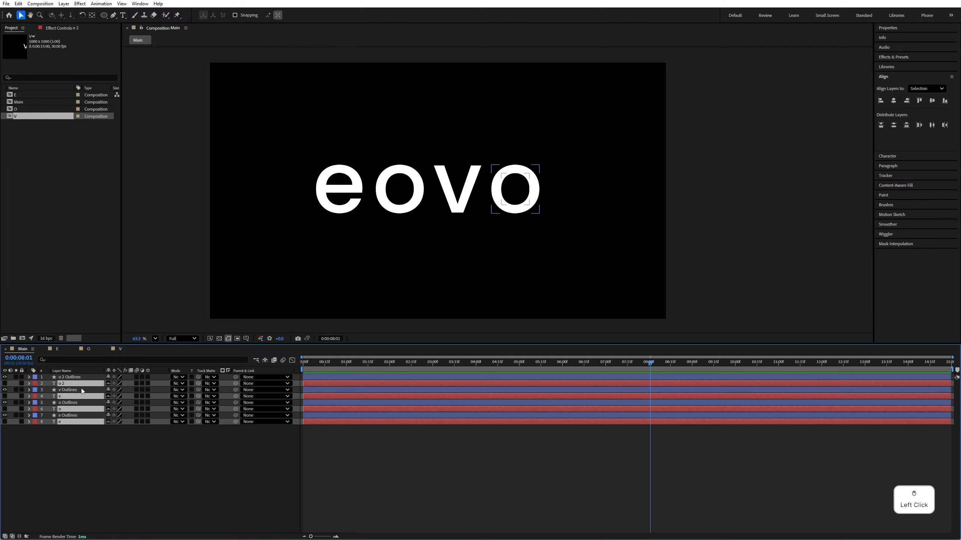
left_click(108, 384)
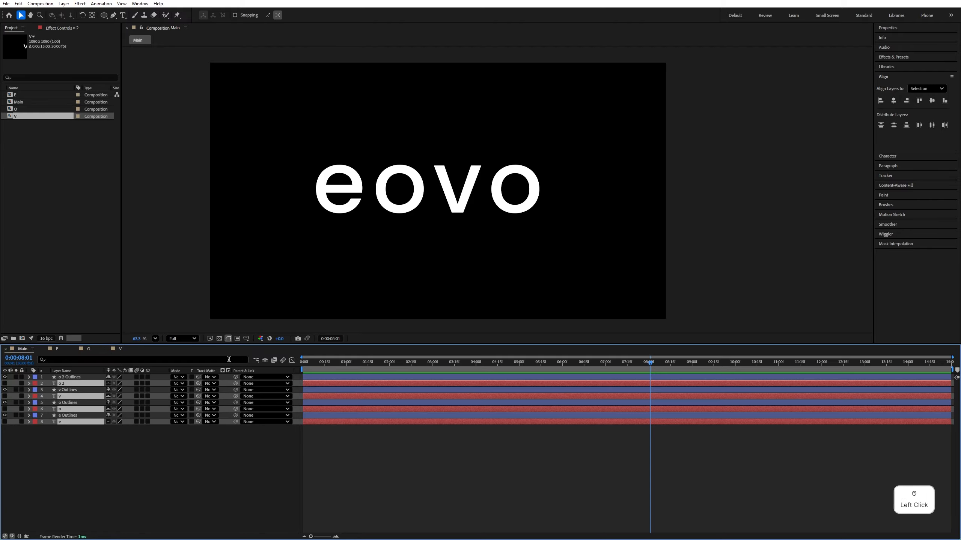
left_click(264, 360)
left_click(57, 350)
Try repositioning the e outlines in the E composition, undoing each move
left_click_drag(439, 190, 439, 164)
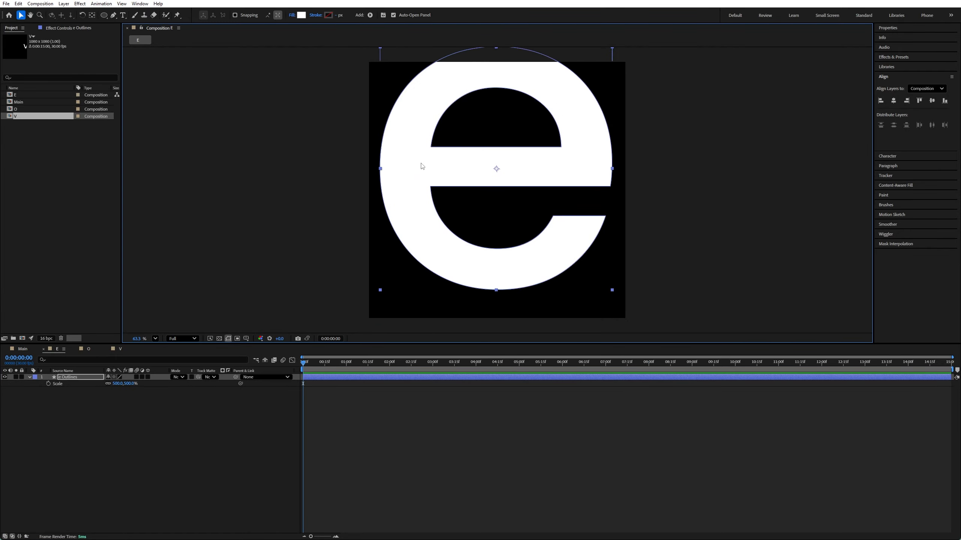
key("ctrl+z")
left_click_drag(427, 198, 435, 179)
key("ctrl+z")
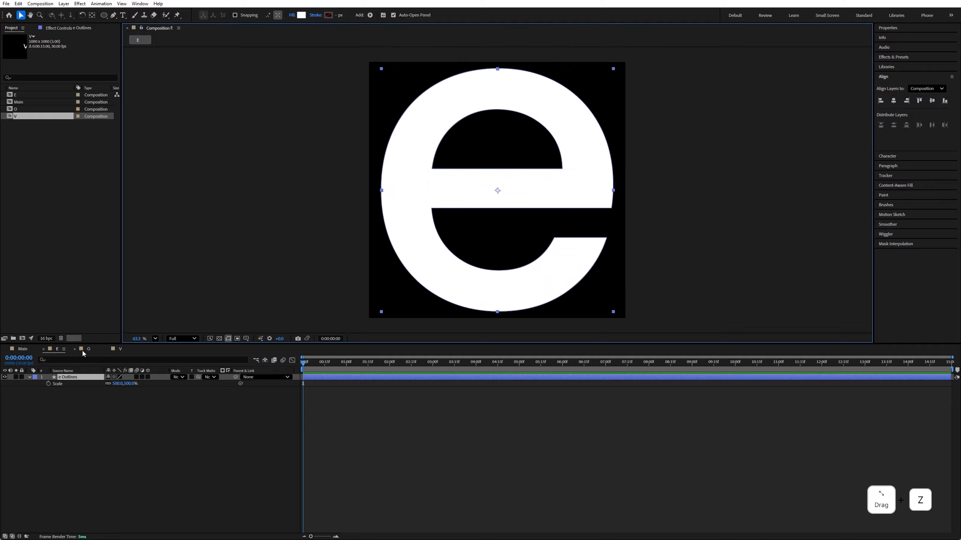
Set the e Outlines layer's label color to yellow
left_click(48, 384)
left_click(36, 377)
left_click(57, 416)
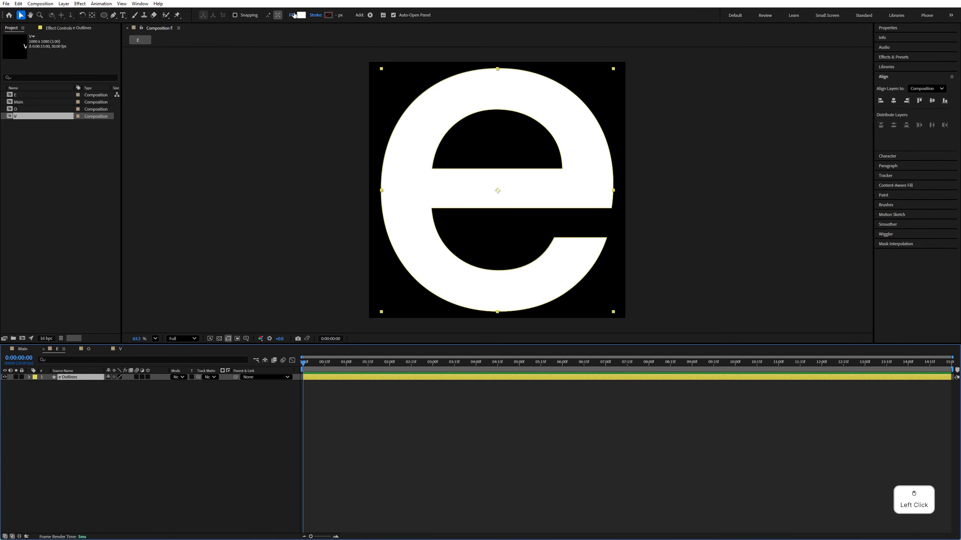
Remove the fill from the e outlines and give them a white (FFFFFF) stroke 1 px wide
left_click(294, 14)
left_click(440, 250)
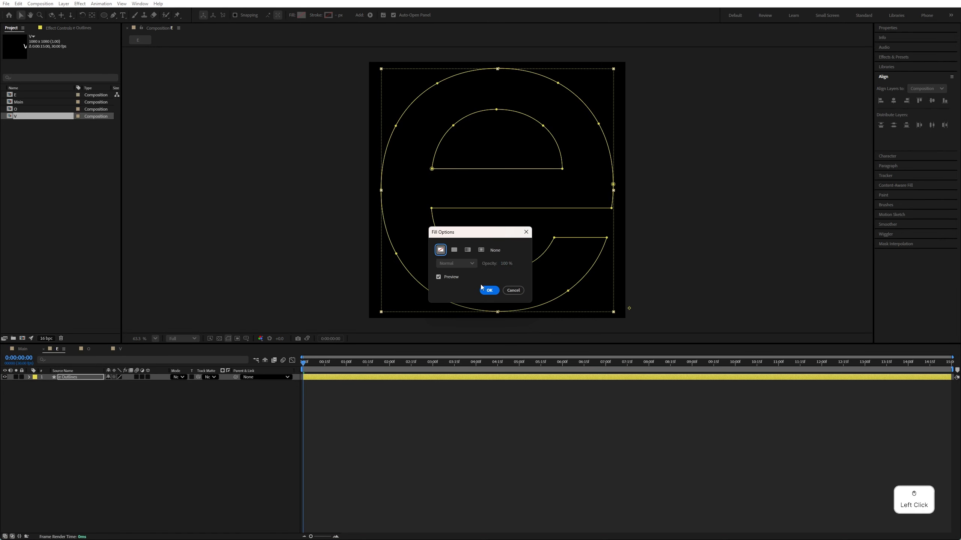
left_click(489, 290)
left_click(329, 15)
type("ffffff")
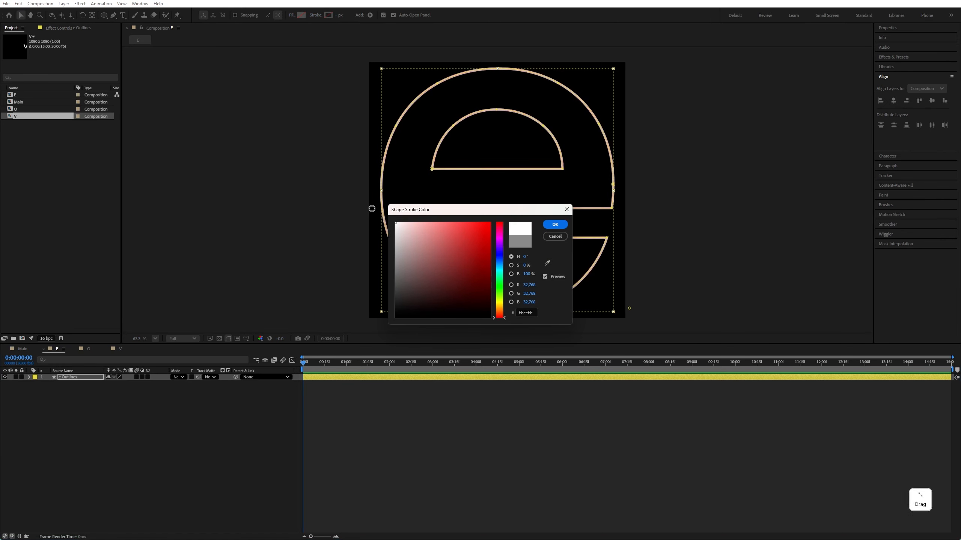
left_click(553, 225)
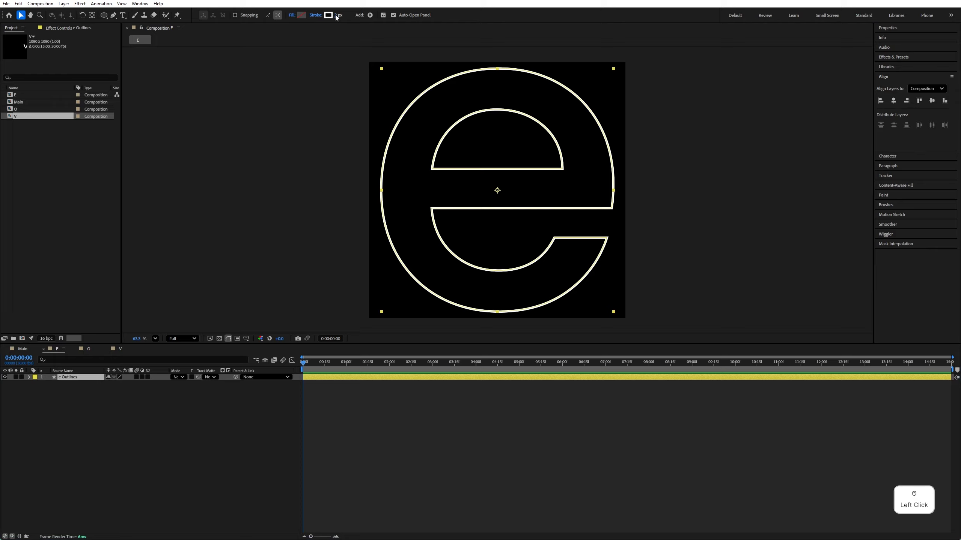
type("1")
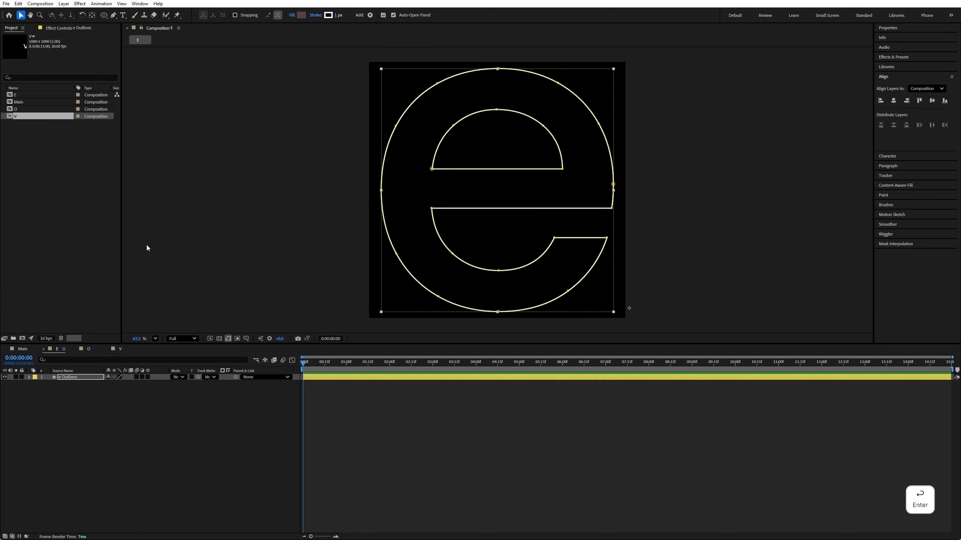
Draw a small white (FFFFFF) square about 17.5 px wide without stroke on the lower-left corner of the e's upper counter
left_click_drag(174, 344, 171, 377)
left_click(150, 454)
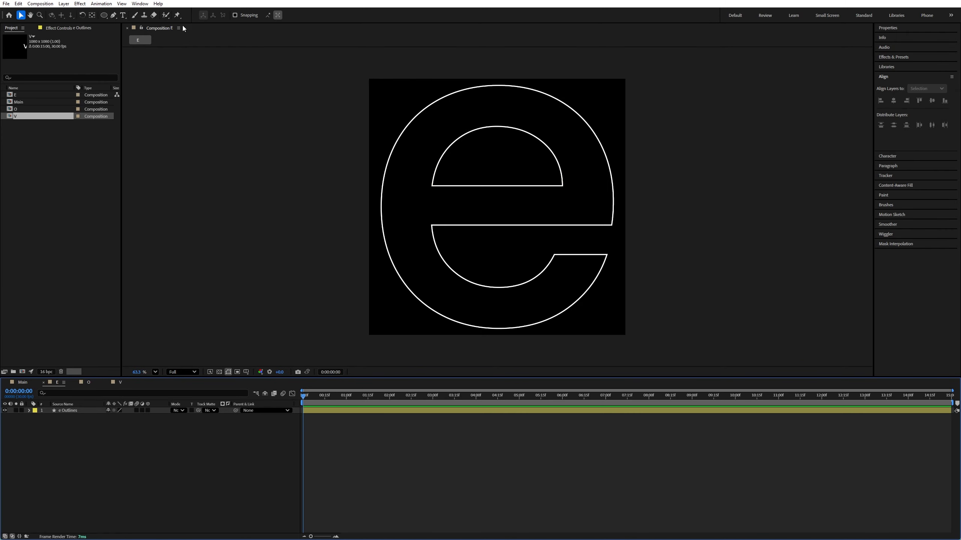
key("q")
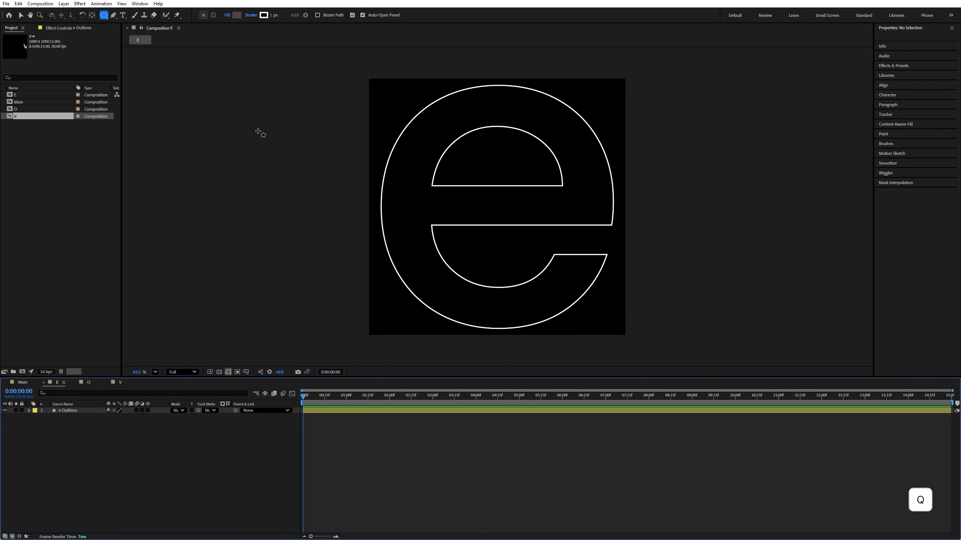
left_click(255, 16)
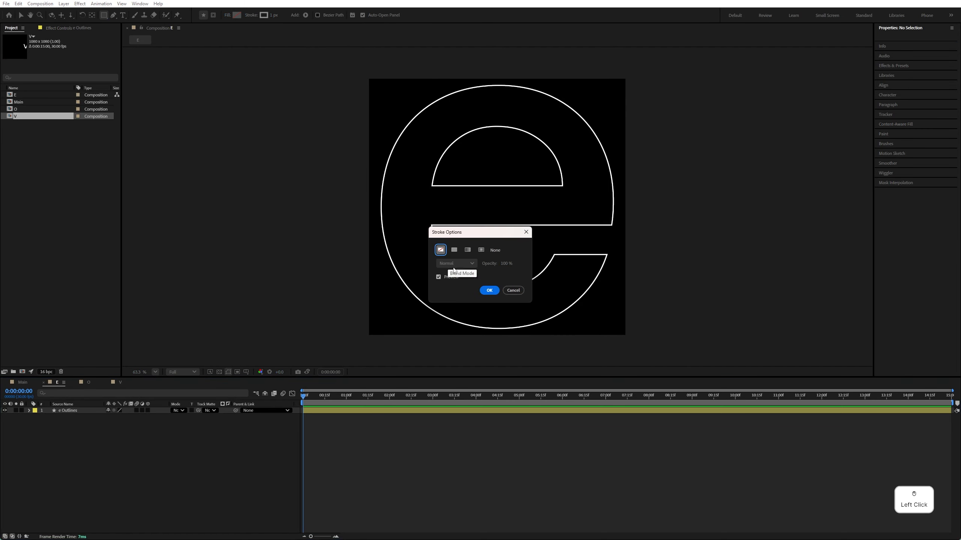
left_click(489, 290)
left_click(237, 15)
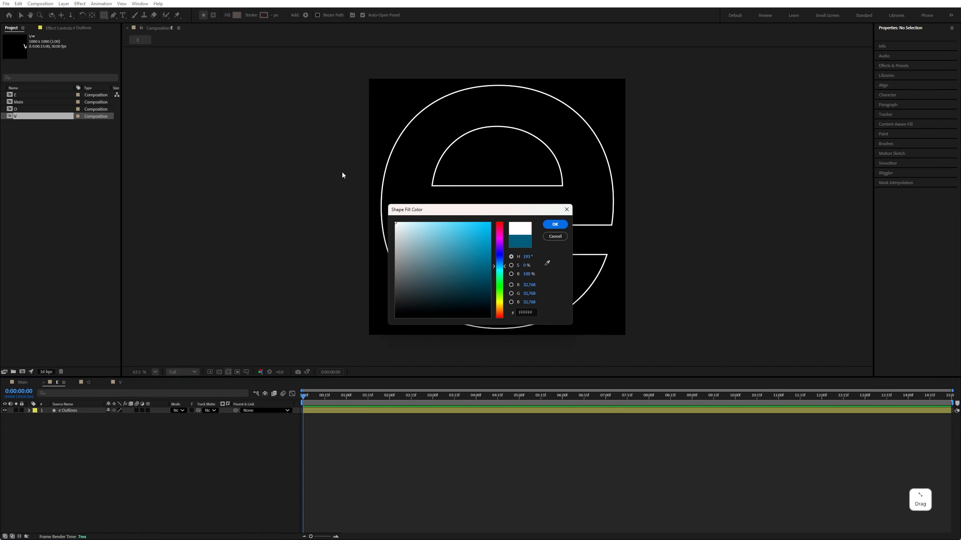
left_click(556, 225)
scroll(433, 187, "up", 5)
left_click_drag(431, 186, 445, 200)
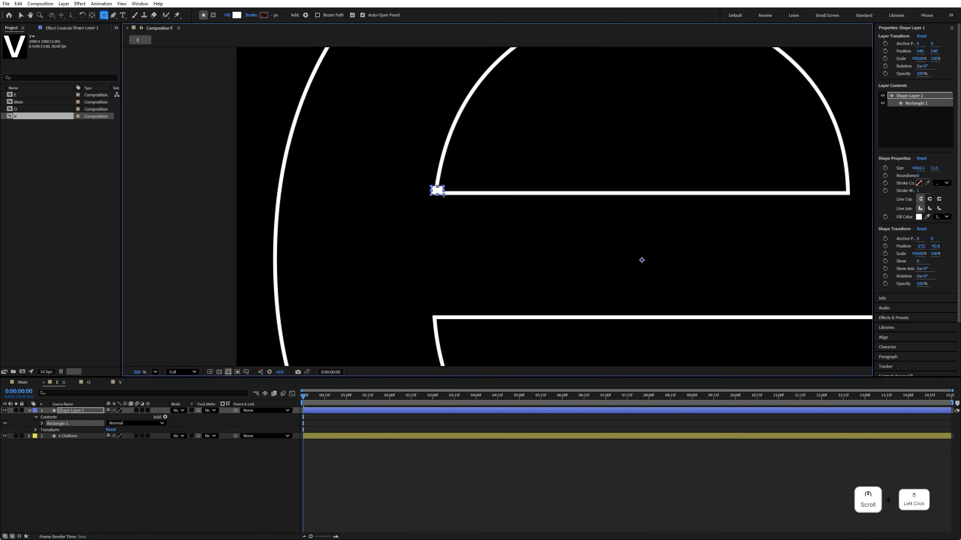
Move the square's anchor point to its own center
key("y")
left_click_drag(641, 261, 581, 242)
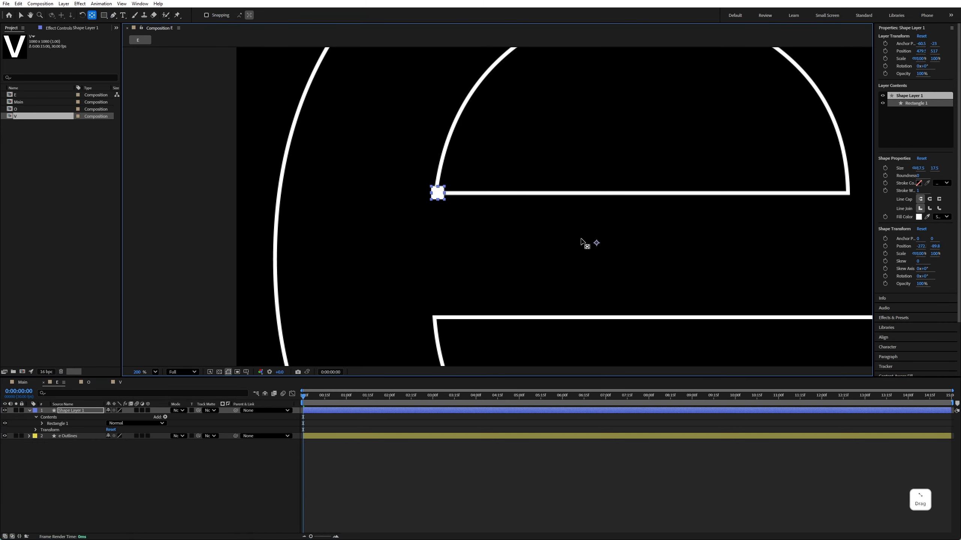
left_click_drag(439, 195, 438, 194)
scroll(437, 194, "down", 1)
left_click(155, 372)
left_click(166, 376)
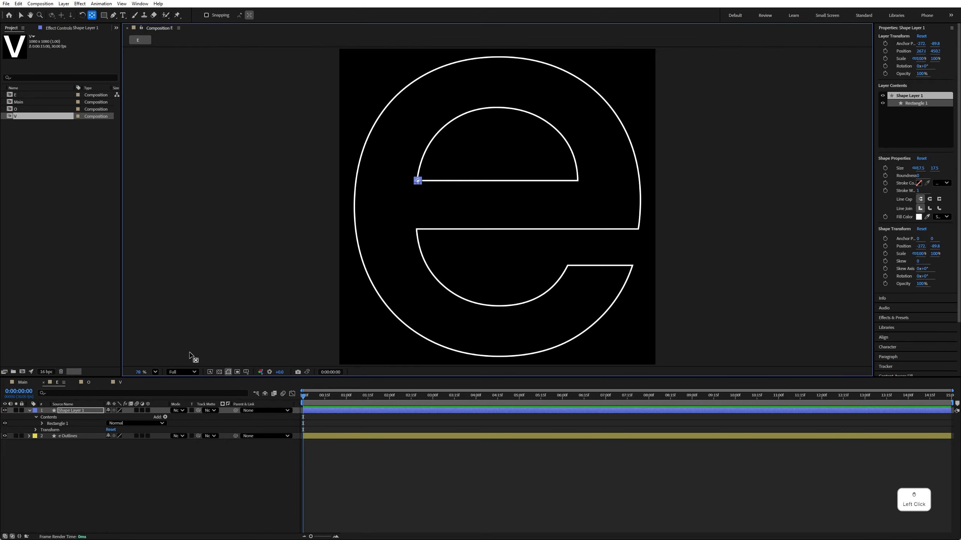
Rename the square's shape layer Anchor
key("v")
right_click(72, 410)
left_click(89, 388)
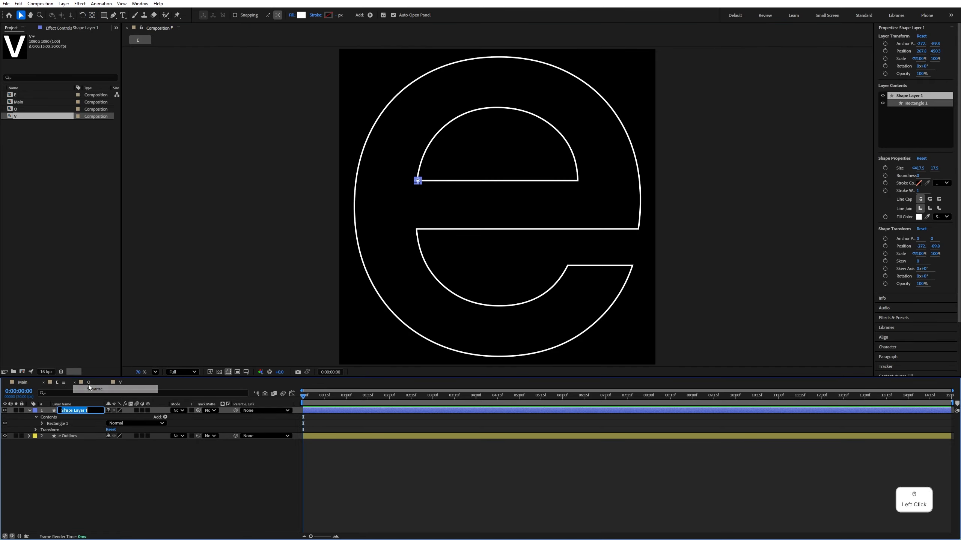
type("Ancor")
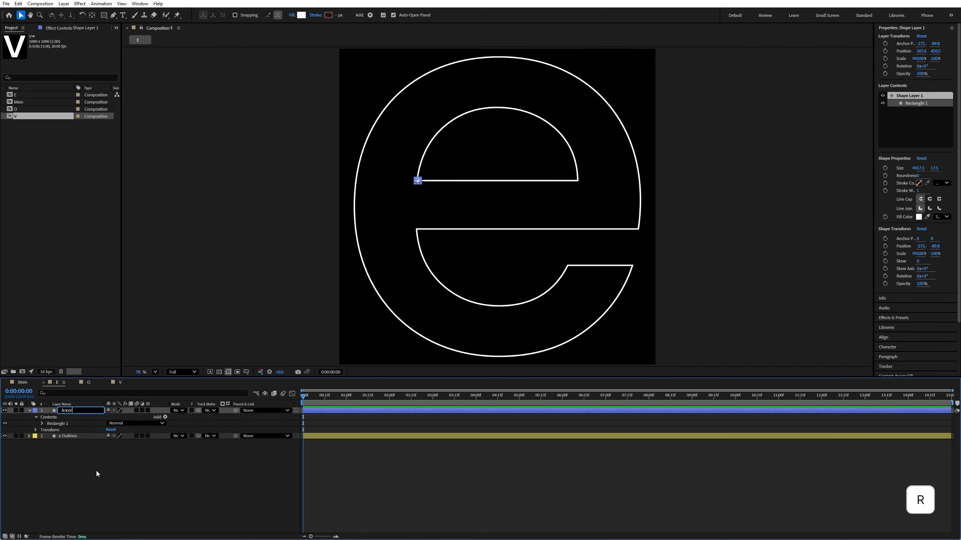
key("Return")
Duplicate the Anchor square onto the middle and right corner of the upper counter's straight edge
key("ctrl+d")
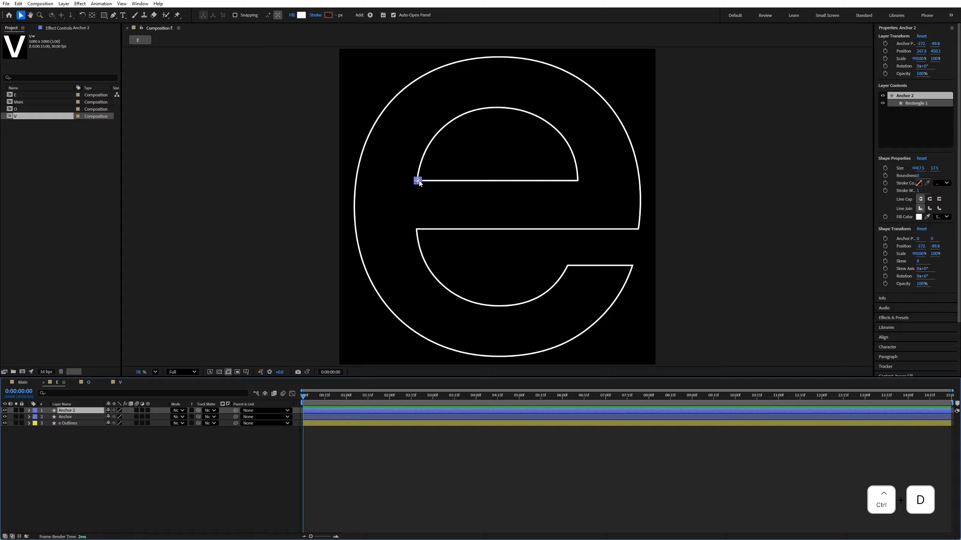
left_click_drag(417, 181, 580, 180)
key("ctrl+d")
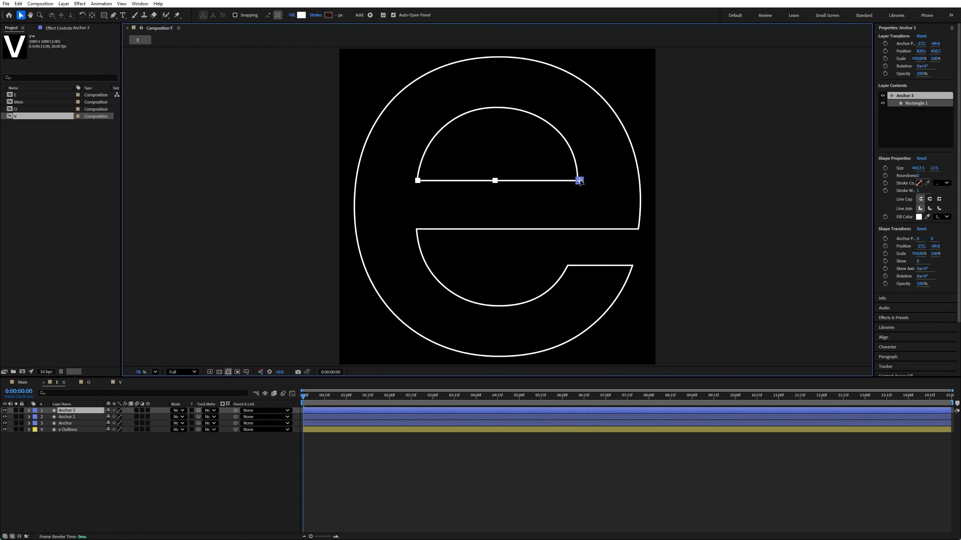
Lock the e Outlines layer
key("F2")
left_click(70, 430)
left_click(22, 429)
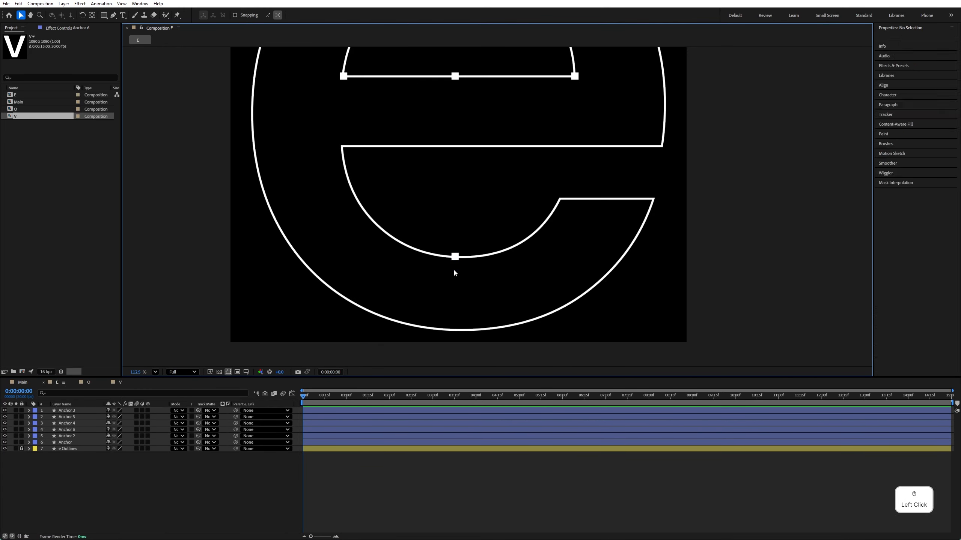
Place duplicates of the Anchor square on the remaining corners and curve extremes of the e, making 12 squares in total
left_click_drag(455, 257, 468, 340)
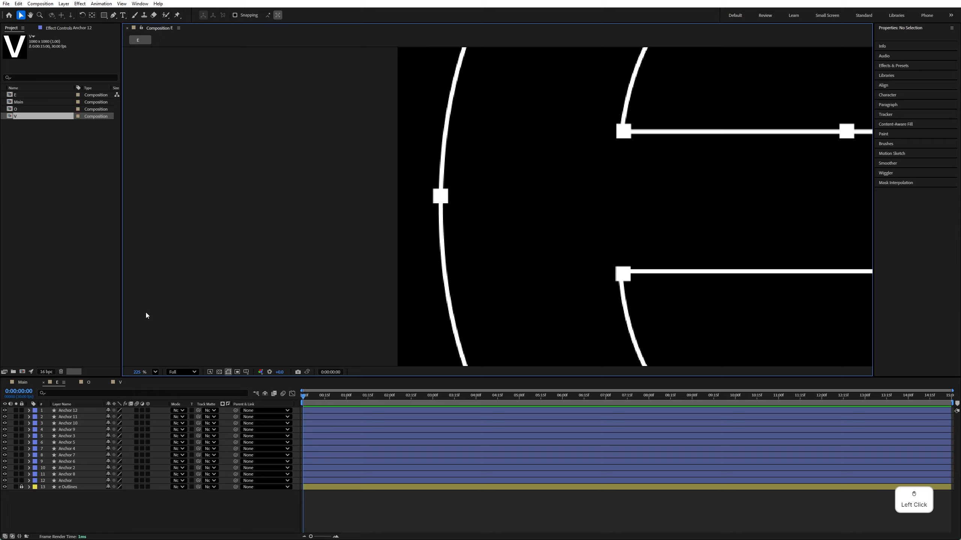
scroll(146, 315, "down", 3)
left_click(331, 79)
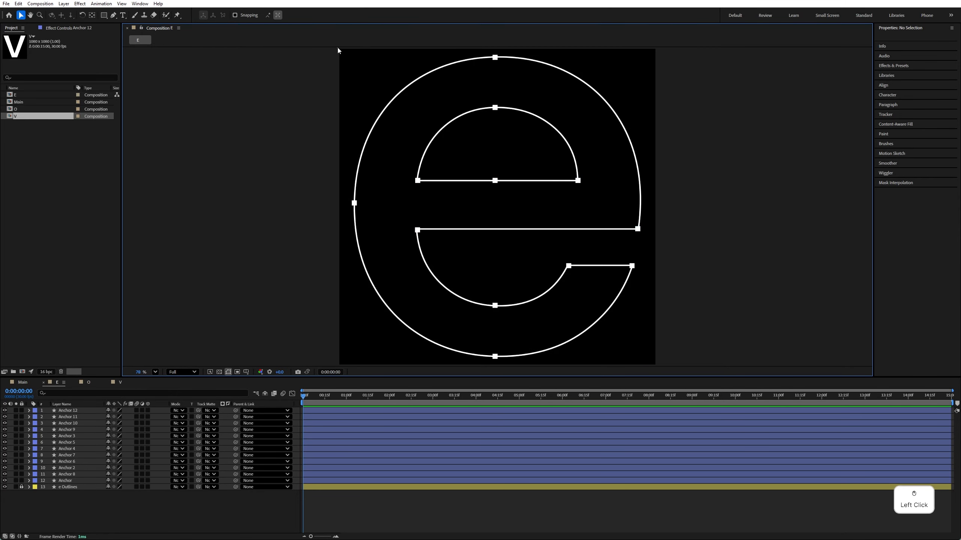
left_click_drag(338, 50, 688, 368)
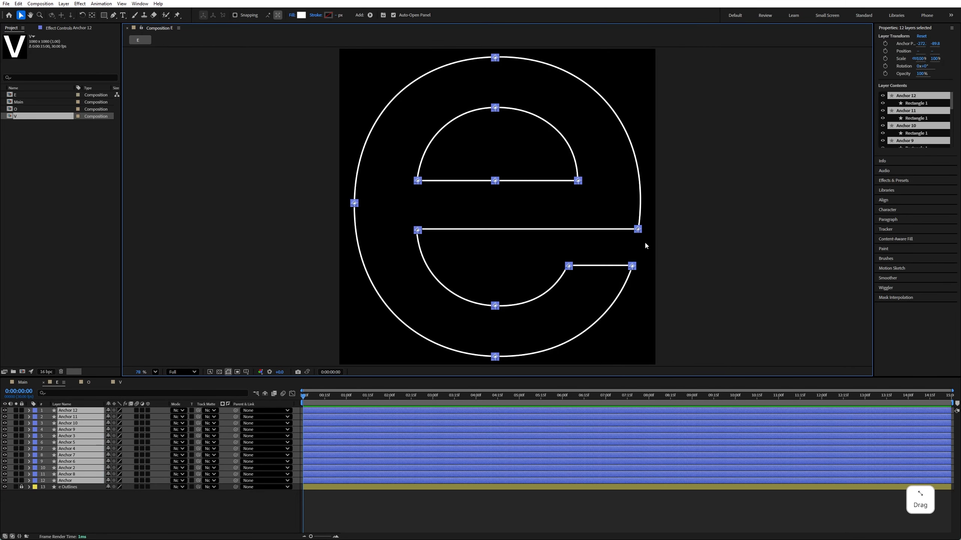
left_click(265, 287)
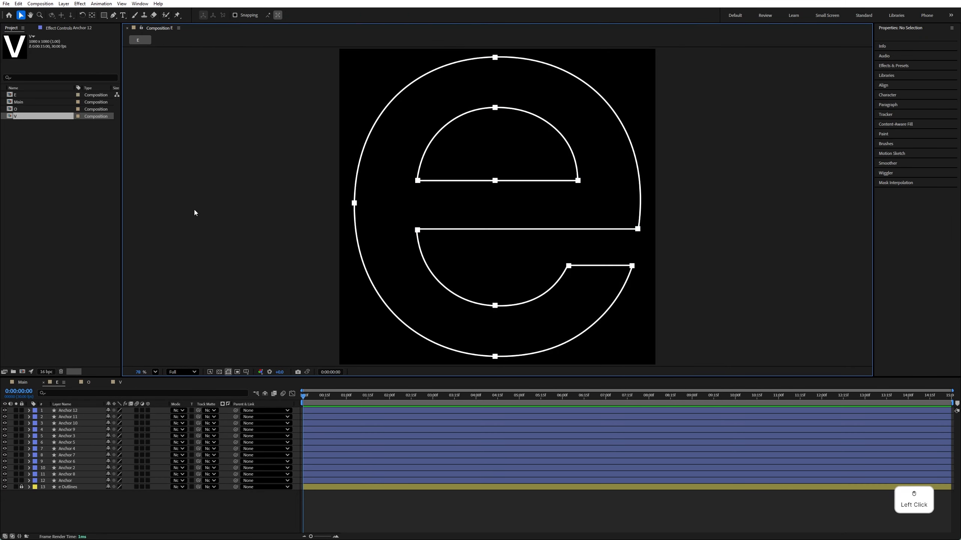
Draw a short horizontal line with the Pen tool above the upper counter, with no fill and a white (FFFFFF) stroke
left_click(113, 16)
scroll(494, 108, "up", 5)
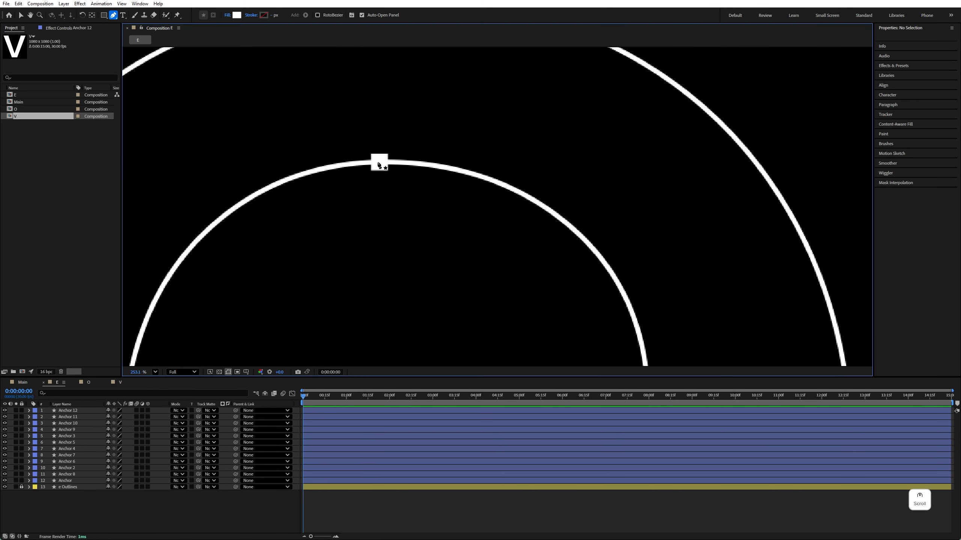
left_click(371, 99)
left_click(437, 99)
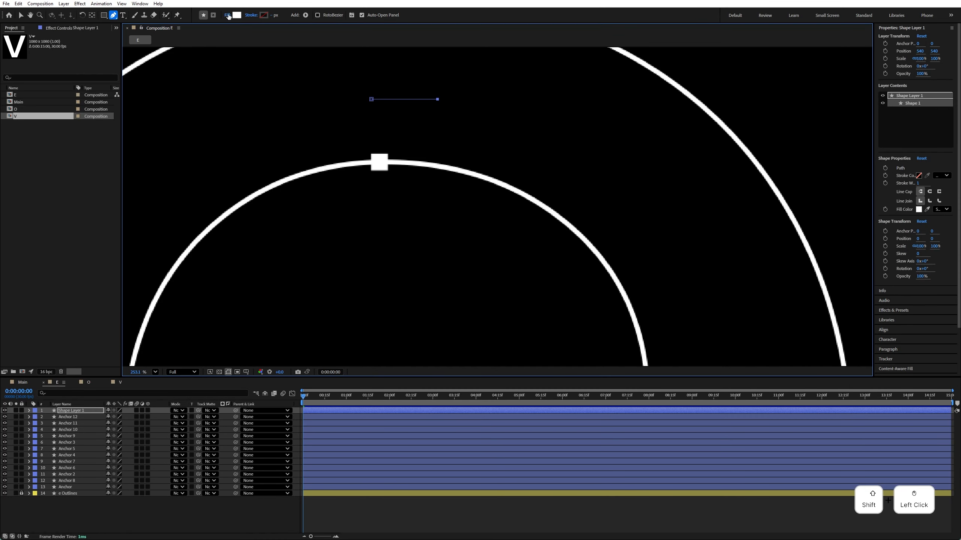
left_click(488, 290)
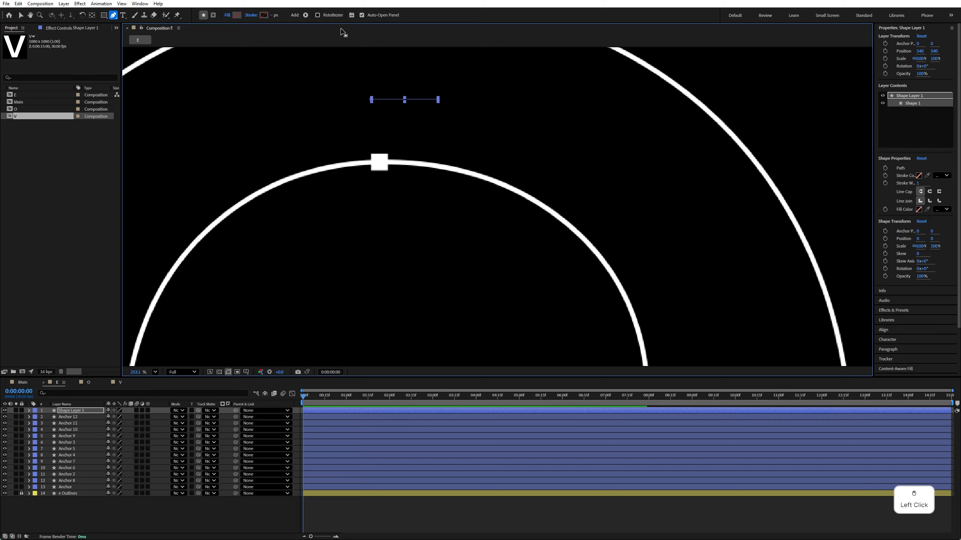
left_click(264, 15)
left_click_drag(409, 234, 356, 173)
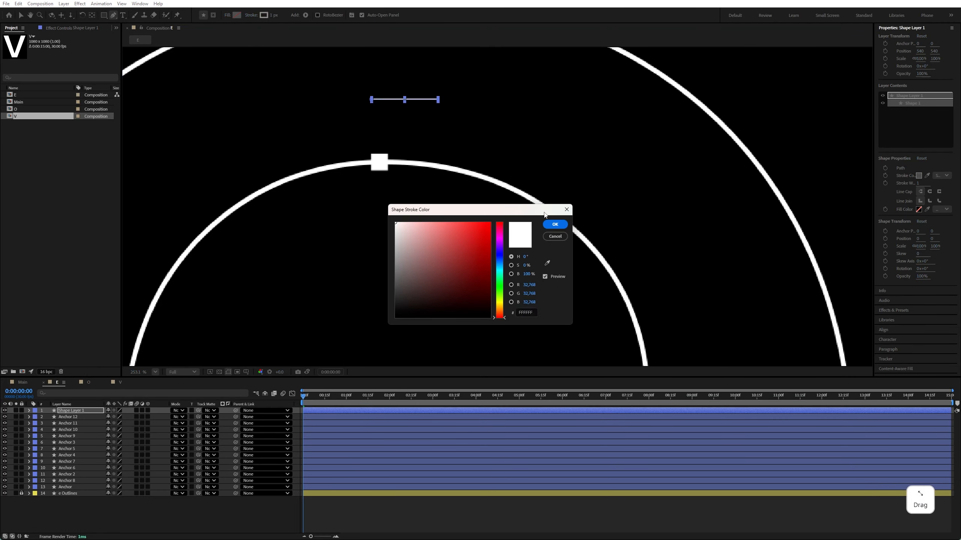
left_click(555, 224)
Move the line so it starts at the square on top of the upper counter, and set its stroke width to 2 px
key("v")
left_click_drag(421, 100, 433, 161)
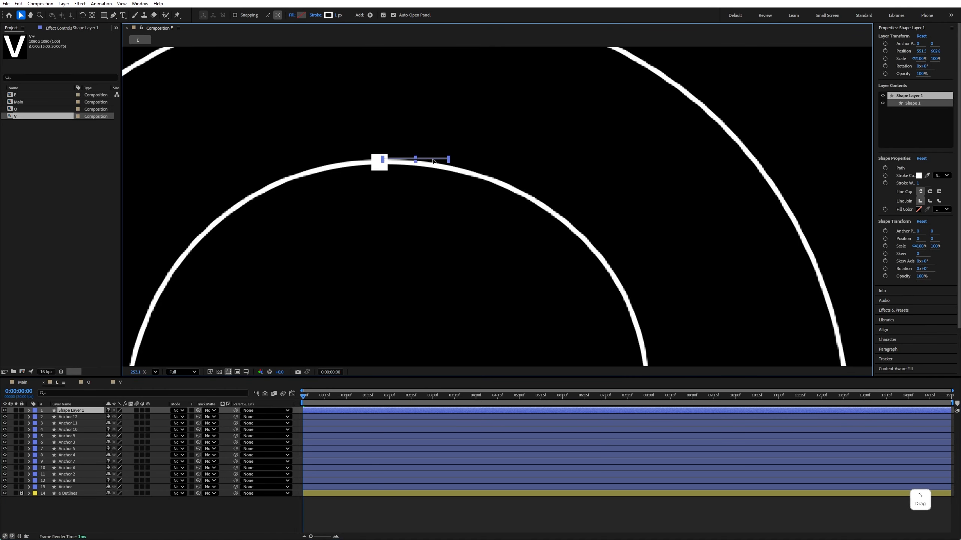
left_click(419, 199)
scroll(415, 202, "down", 3)
left_click(336, 15)
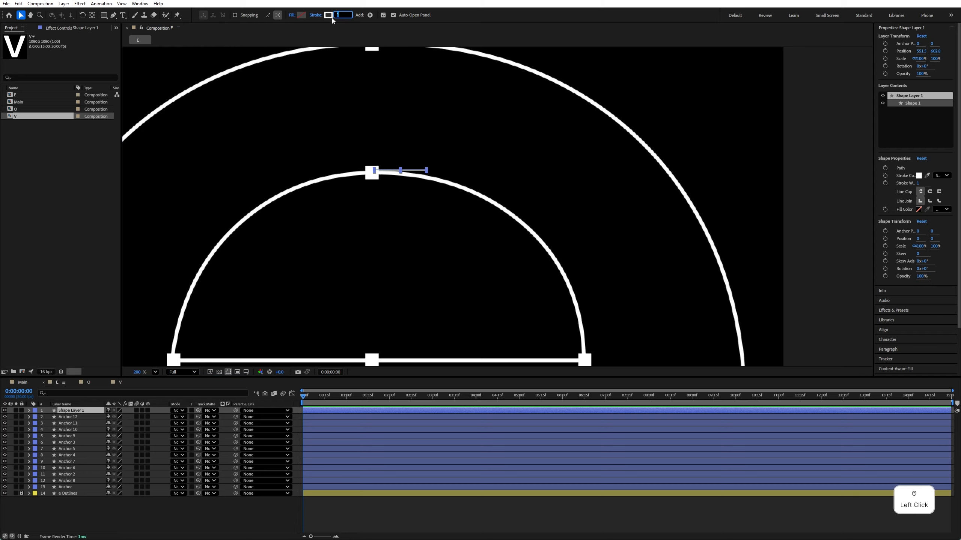
type("2")
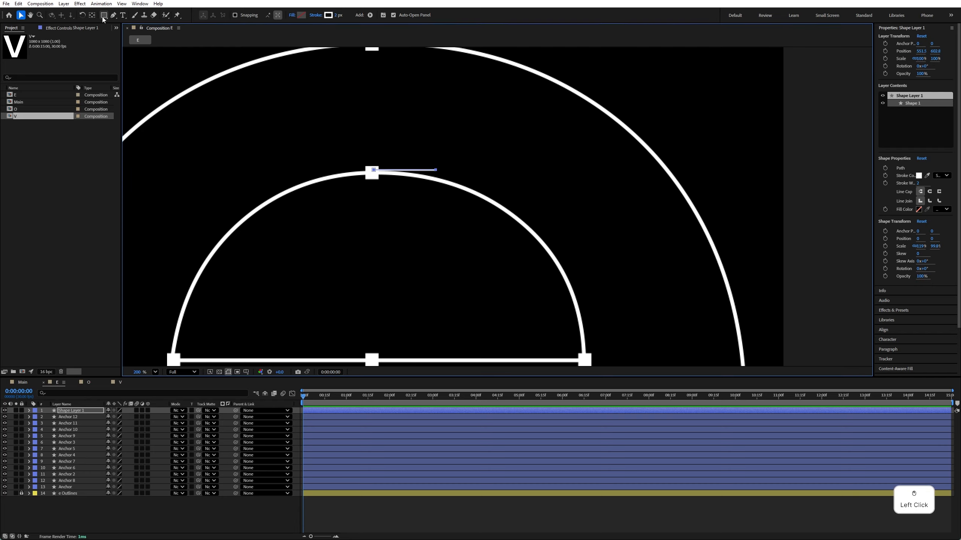
Add an unfilled circle about 8.7 px wide with a white 2 px stroke at the line's free end, in the same shape layer
left_click(105, 17)
key("q")
key("q")
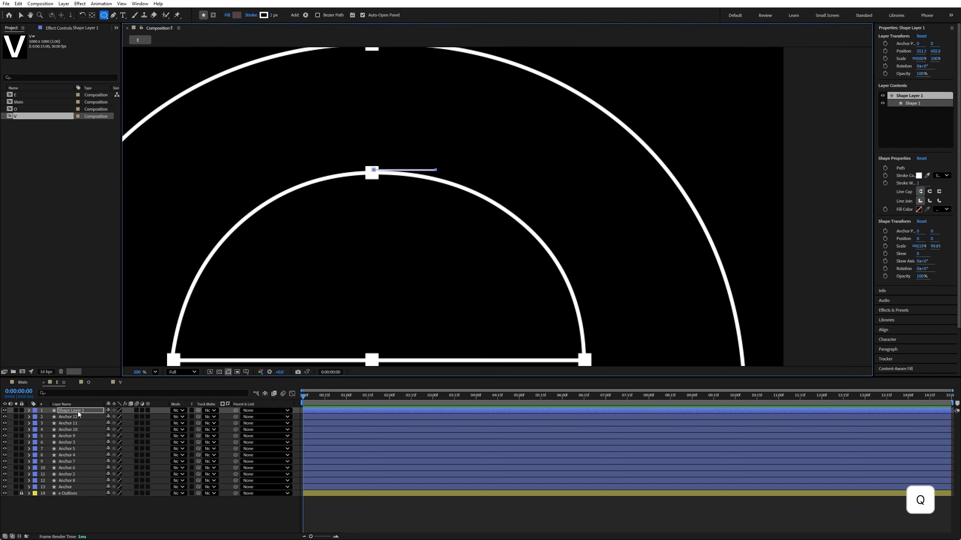
left_click(81, 411)
scroll(442, 172, "up", 5)
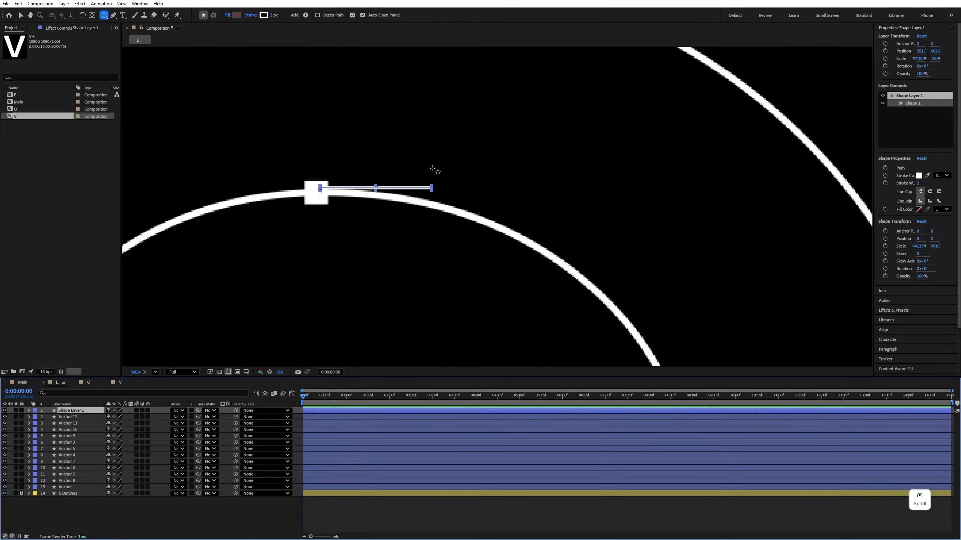
left_click_drag(430, 191, 453, 214)
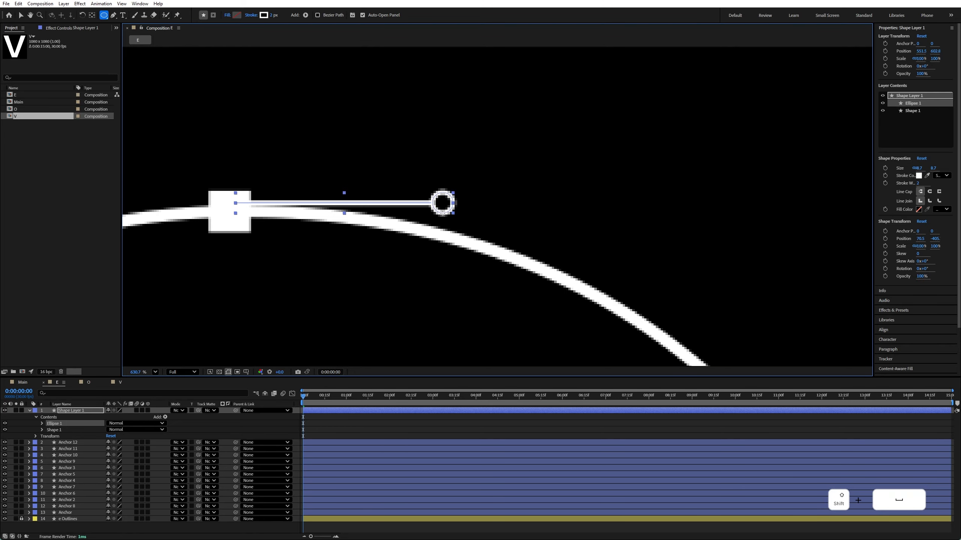
key("space")
key("space")
key("v")
left_click(155, 371)
left_click(164, 383)
Try to enlarge the line-and-circle shape, and undo the change
left_click(287, 280)
left_click_drag(521, 108, 530, 97)
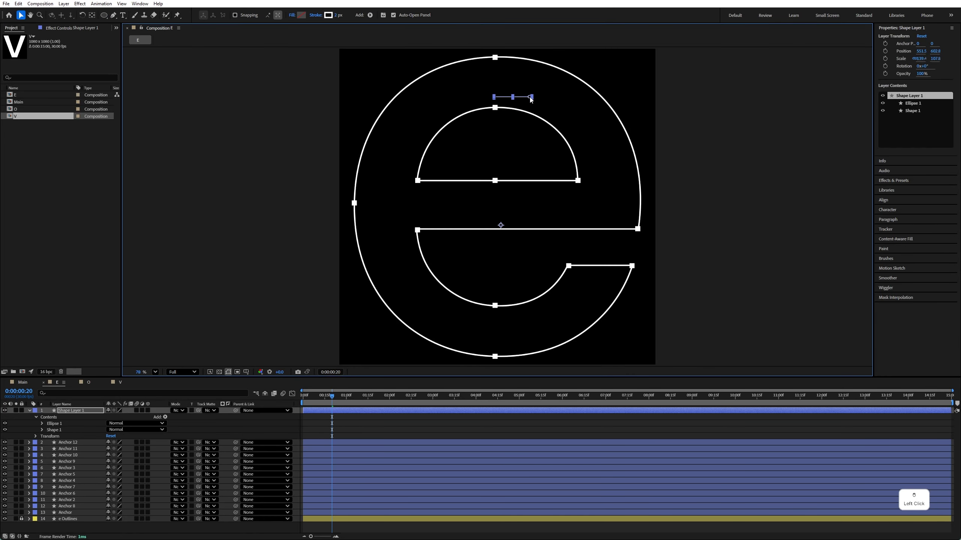
key("ctrl+z")
Move the line-and-circle layer's anchor point to the line's inner end at the square on top of the upper counter
left_click(92, 16)
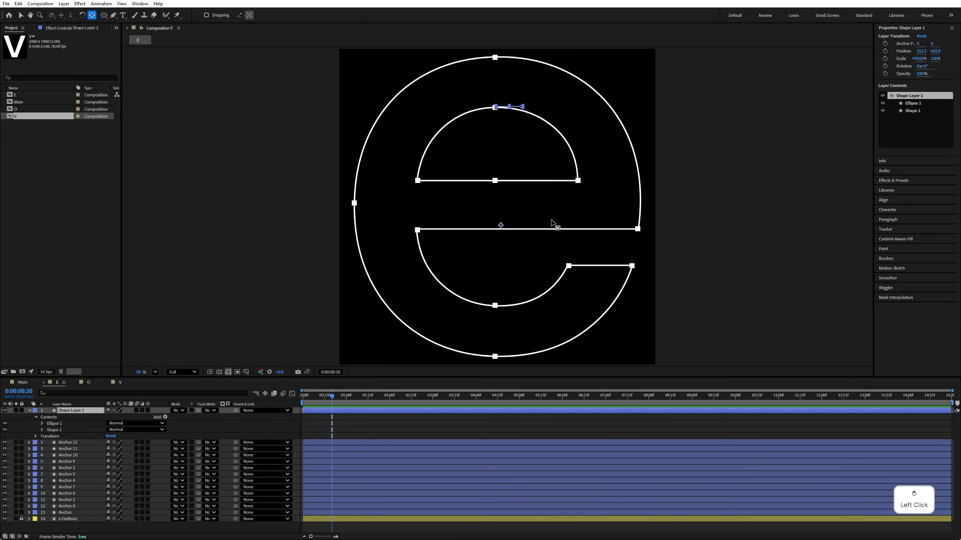
left_click_drag(501, 224, 502, 148)
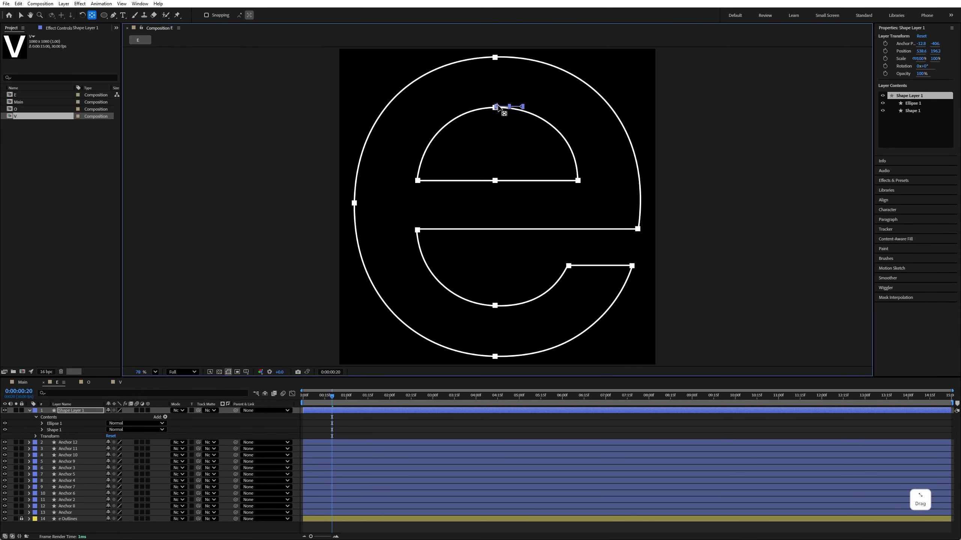
scroll(498, 107, "up", 12)
left_click_drag(499, 112, 458, 115)
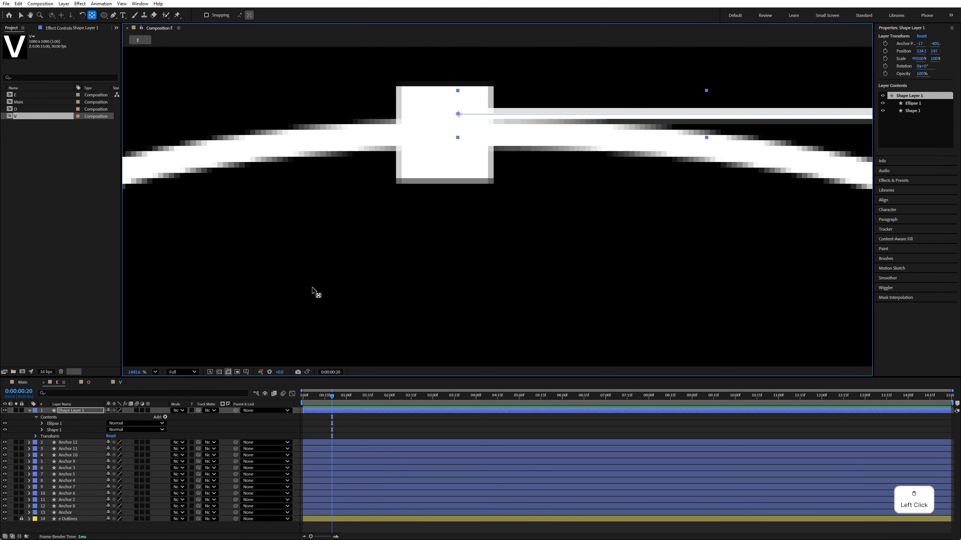
key("shift+slash")
Rename the line-and-circle layer Handle and set its label color to red
right_click(66, 411)
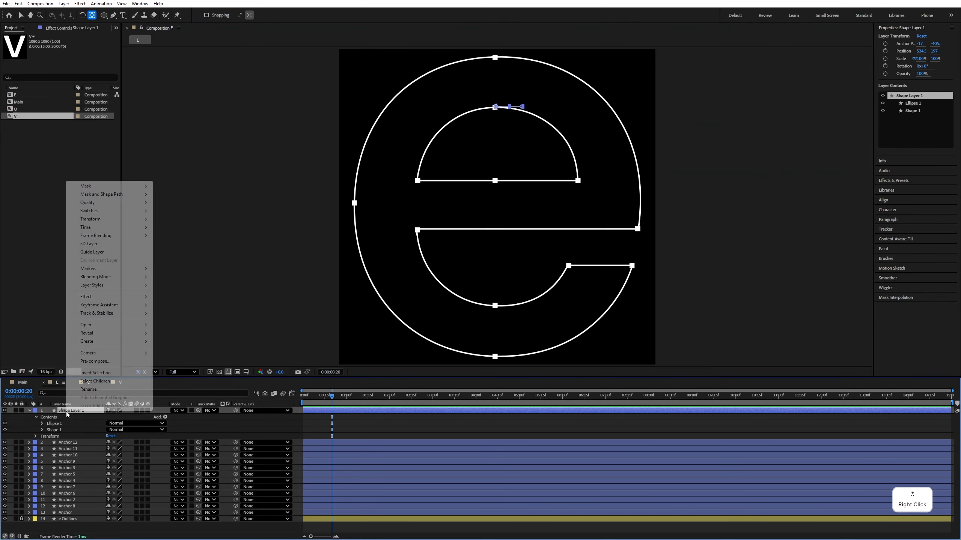
left_click(90, 390)
type("Handle")
key("Return")
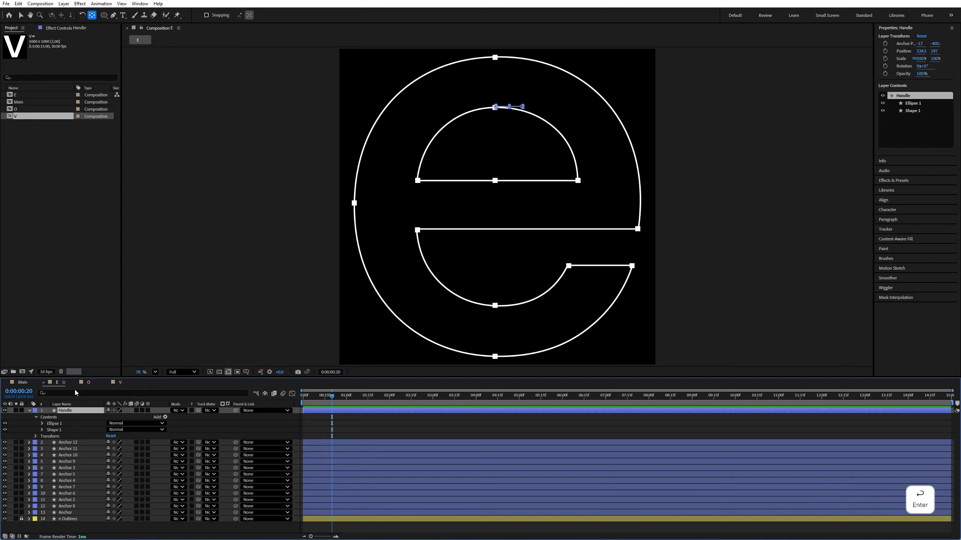
left_click(35, 411)
left_click(50, 288)
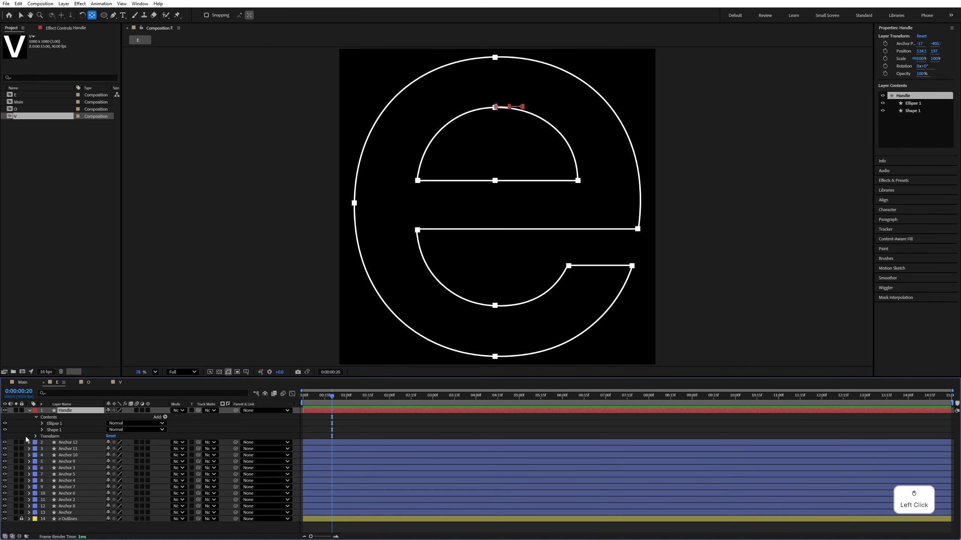
left_click(29, 411)
Duplicate the Handle layer and set the copy's rotation to 180° so it extends in the opposite direction
key("ctrl+d")
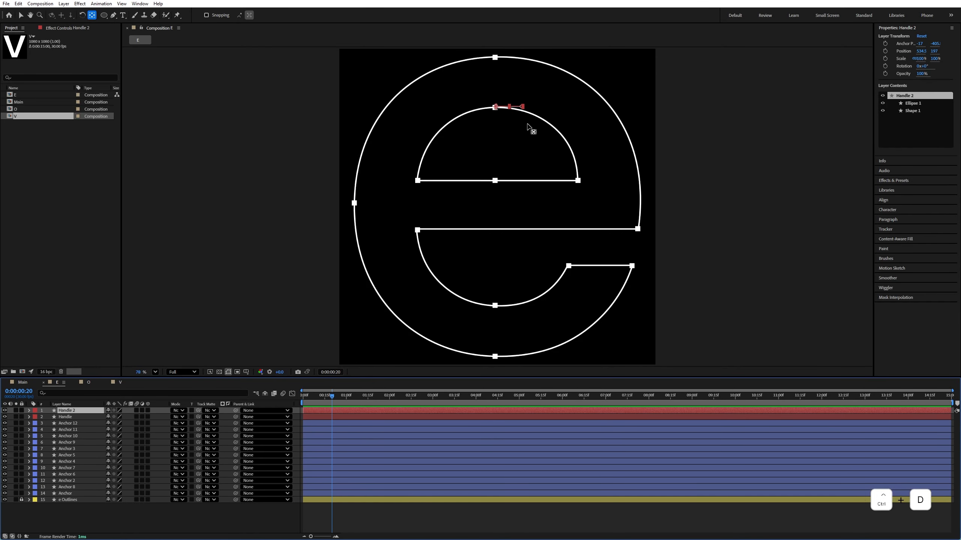
type("r")
type("90")
key("Return")
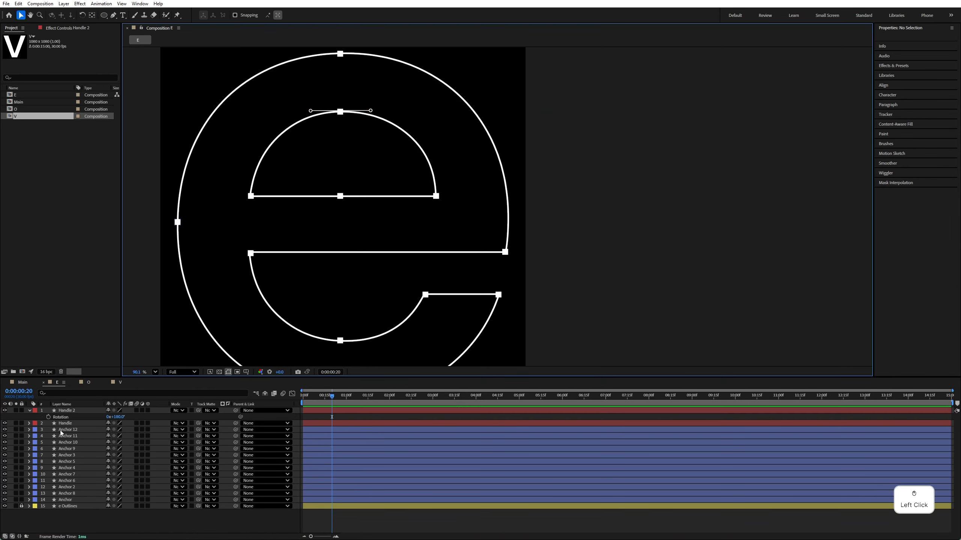
Lock all twelve Anchor layers
left_click(61, 430)
left_click(64, 500, "shift")
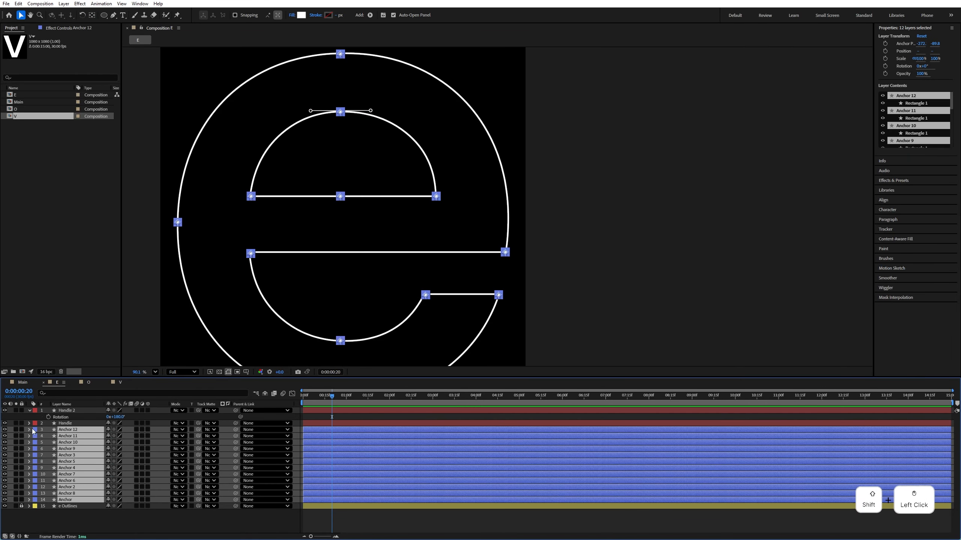
left_click(21, 430)
Duplicate the handle pair on top of the upper counter and place the copy on the outer outline's top square
left_click_drag(330, 153, 355, 213)
left_click_drag(313, 148, 446, 191)
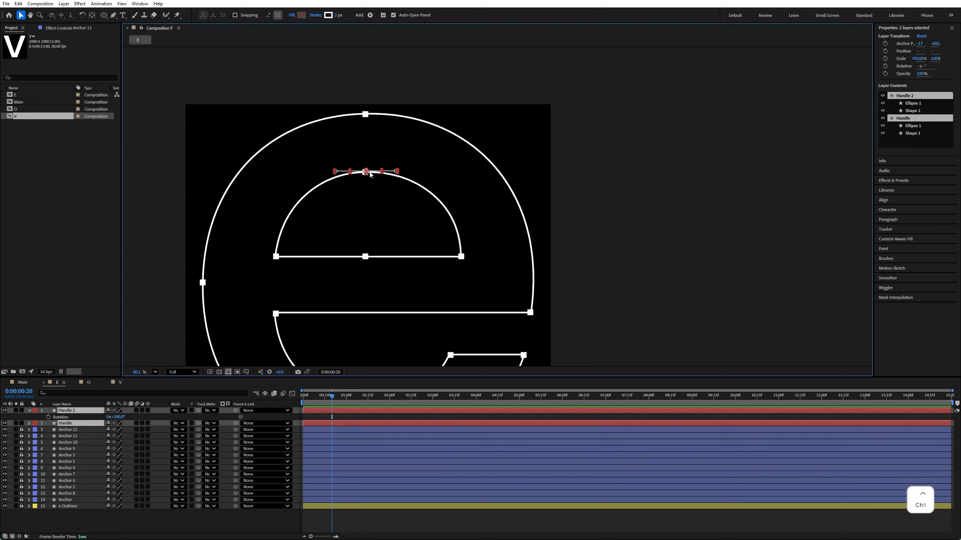
key("ctrl+d")
left_click_drag(370, 174, 376, 116)
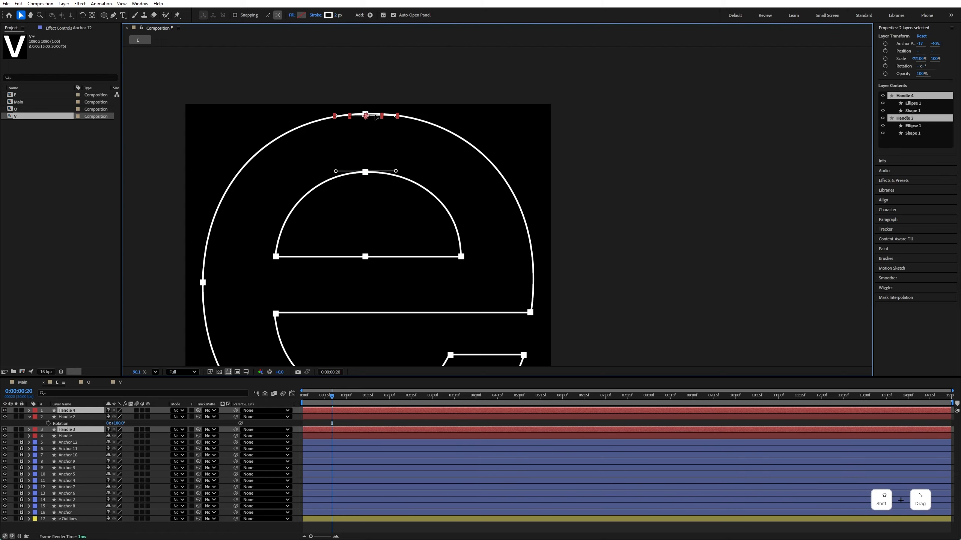
scroll(348, 103, "up", 4)
left_click_drag(280, 101, 465, 146)
scroll(389, 163, "down", 5)
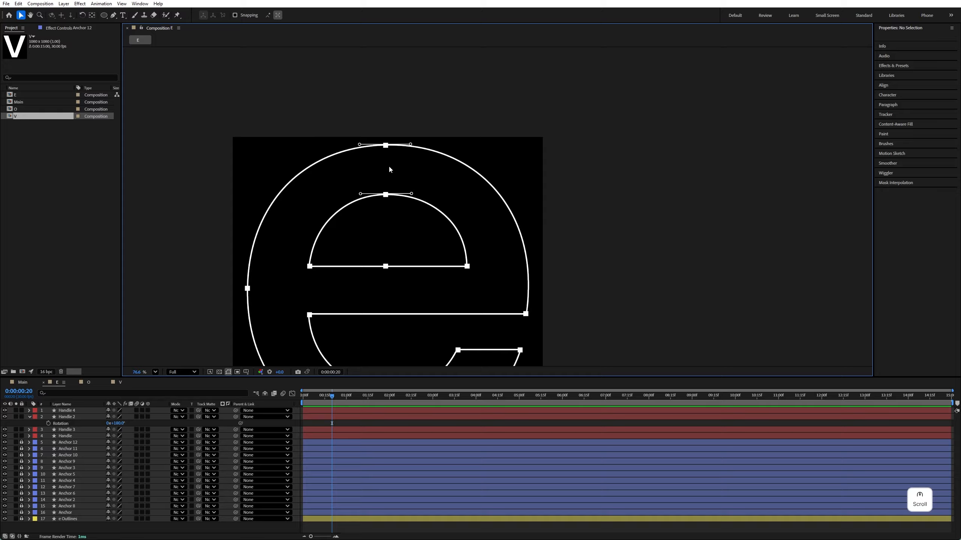
Duplicate the horizontal handle pairs and place the copies on the squares at the bottom of the lower bowl and outer outline
left_click_drag(349, 179, 422, 212)
key("ctrl+d")
left_click_drag(382, 156, 383, 269)
scroll(385, 273, "up", 2)
scroll(385, 273, "up", 2)
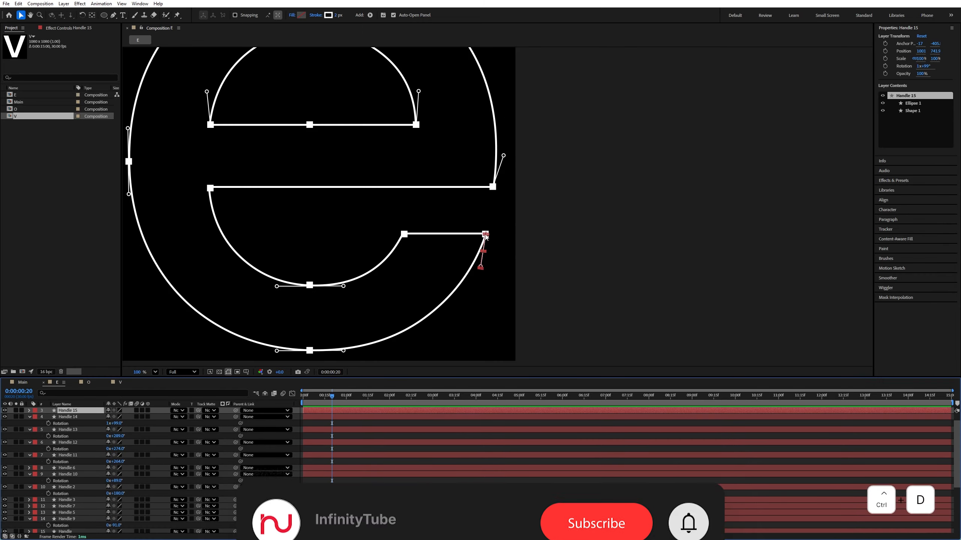
Place copies of the slanted single handle on the lower bowl's corner squares, save the project and fit the composition in view
left_click_drag(486, 235, 210, 189)
key("ctrl+d")
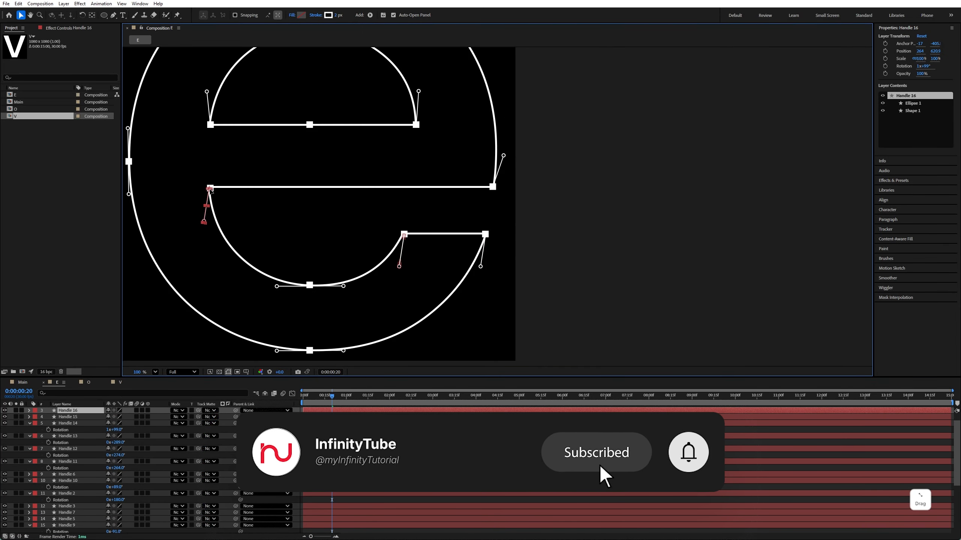
left_click(200, 263)
scroll(200, 263, "down", 5)
key("ctrl+s")
left_click(156, 373)
left_click(164, 383)
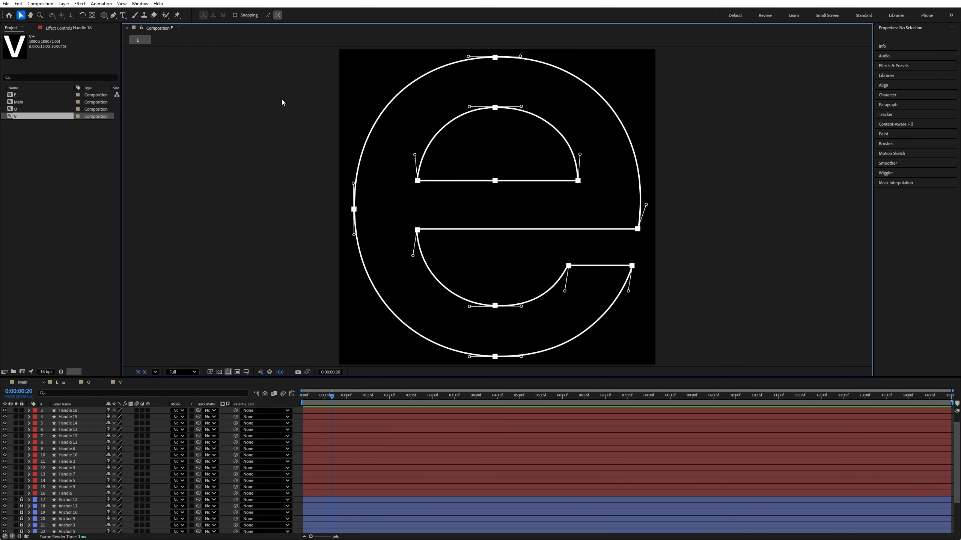
Unlock the e Outlines layer and add Trim Paths to it
left_click_drag(136, 376, 136, 296)
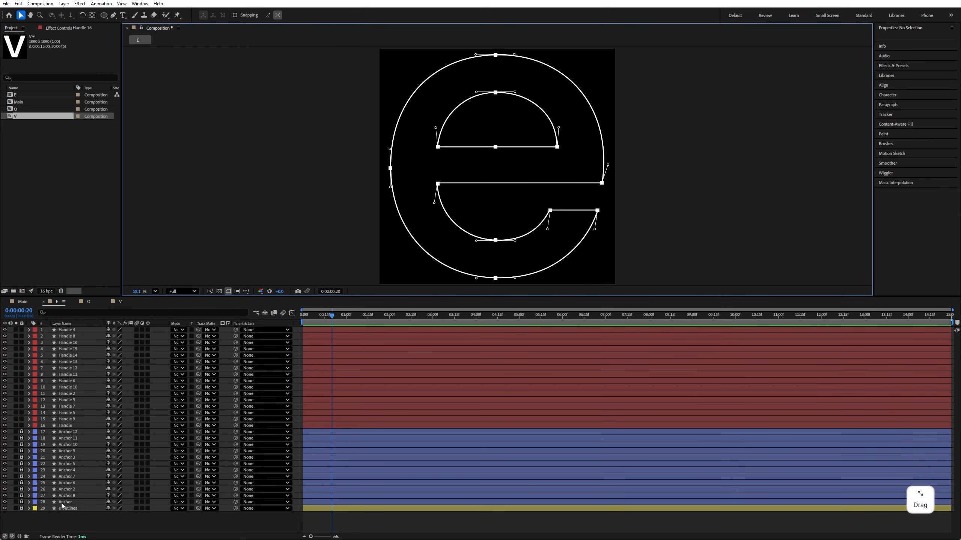
left_click(43, 509)
left_click(370, 15)
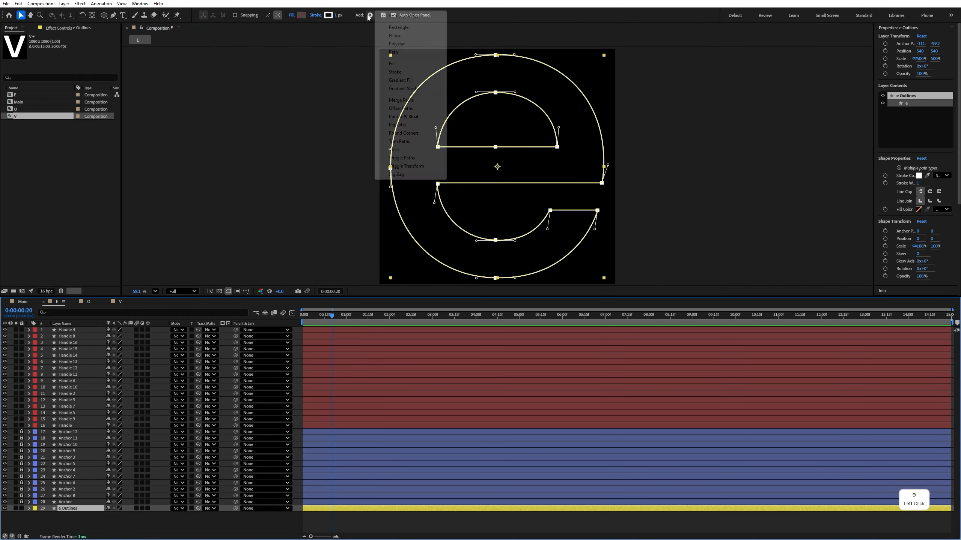
left_click(399, 141)
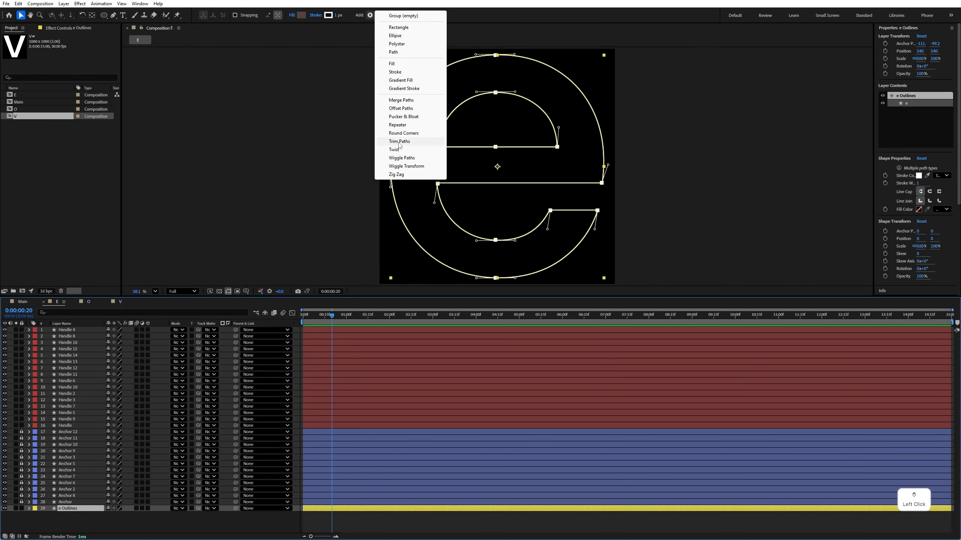
Keyframe the Trim Paths End from 0% at 0:00:00:00 to 100% at 0:00:02:00, and preview the line drawing on
left_click(390, 317)
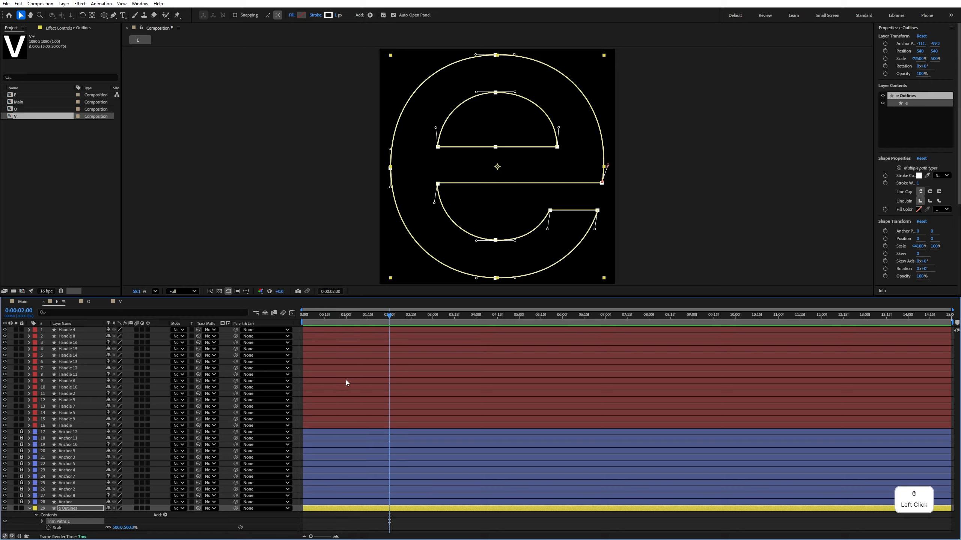
left_click(42, 521)
scroll(57, 522, "down", 2)
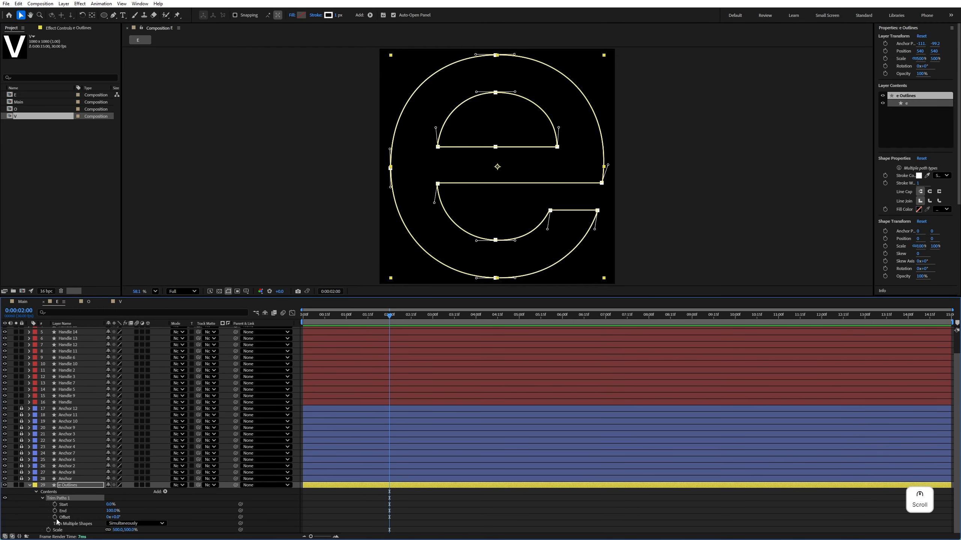
left_click(55, 510)
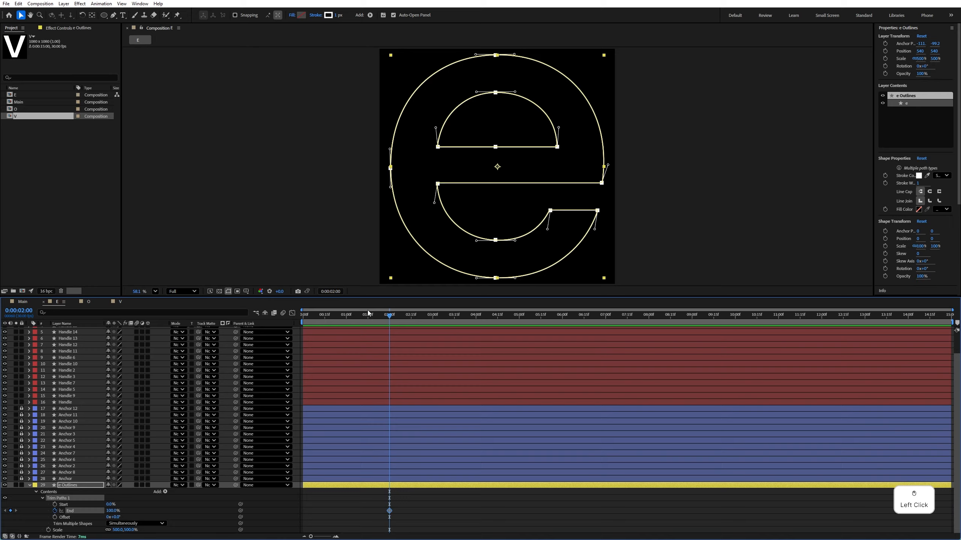
left_click_drag(356, 317, 277, 321)
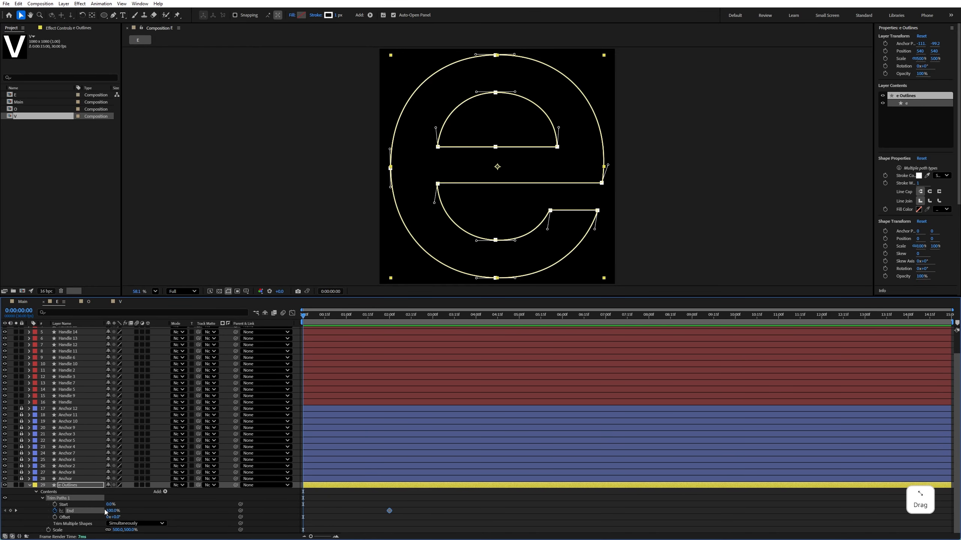
left_click_drag(111, 510, 91, 511)
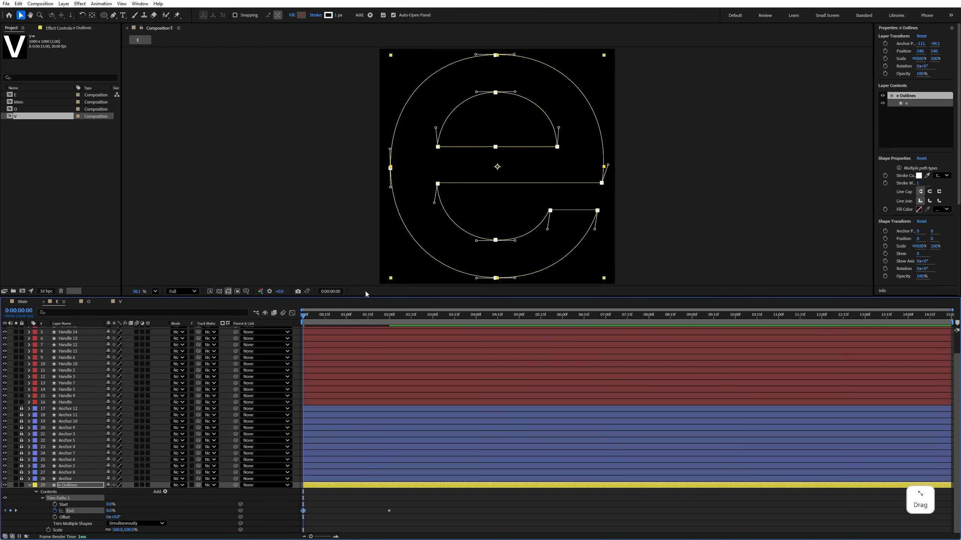
key("space")
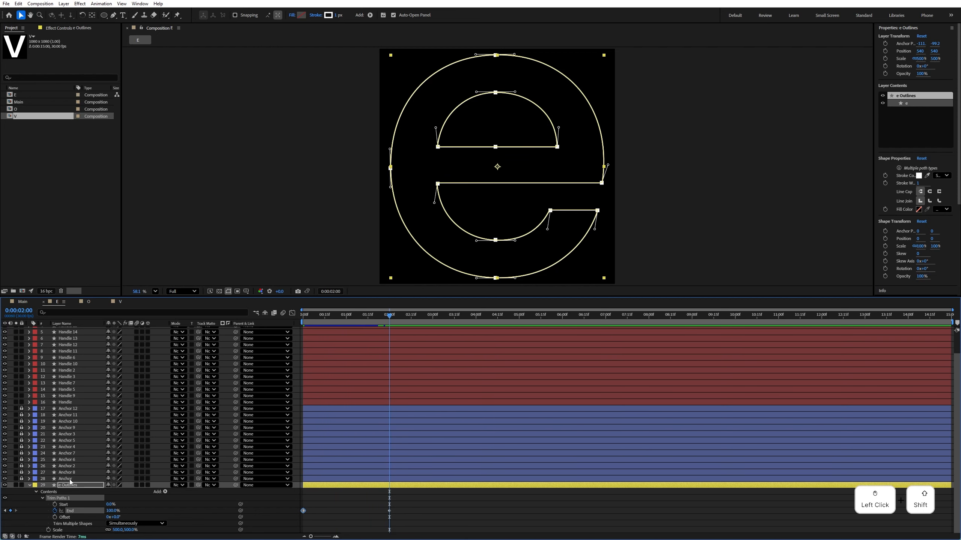
Unlock the Anchor layers and keyframe the opacity of all Handle and Anchor layers from 0% at 0:00:01:20 to 100% at 0:00:02:00
left_click_drag(21, 409, 21, 418)
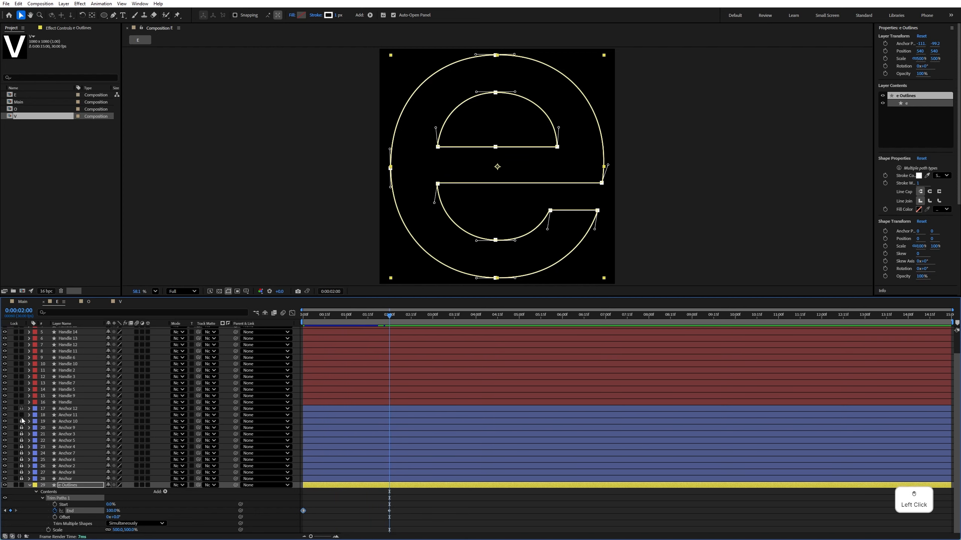
left_click(66, 478)
scroll(81, 360, "up", 2)
left_click(75, 330, "shift")
key("t")
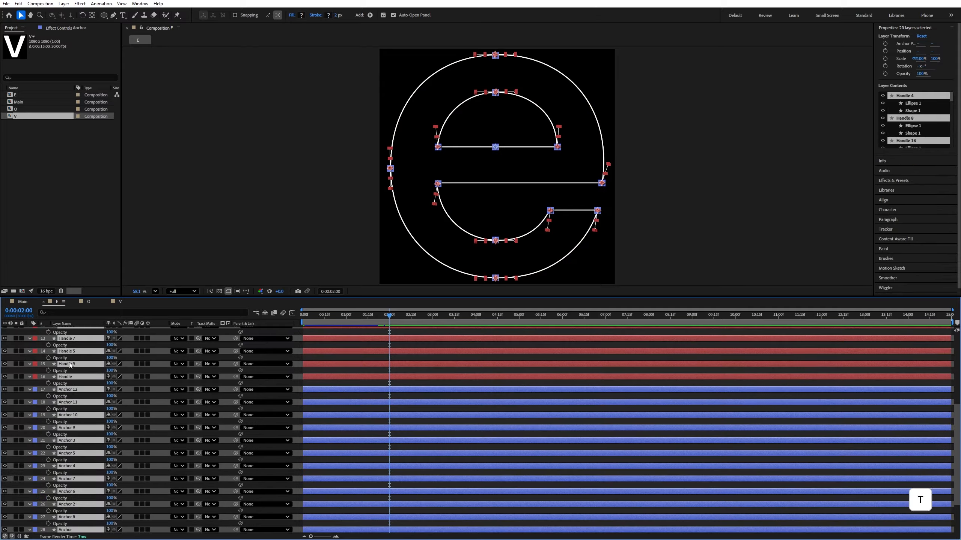
scroll(46, 414, "down", 3)
left_click(48, 414)
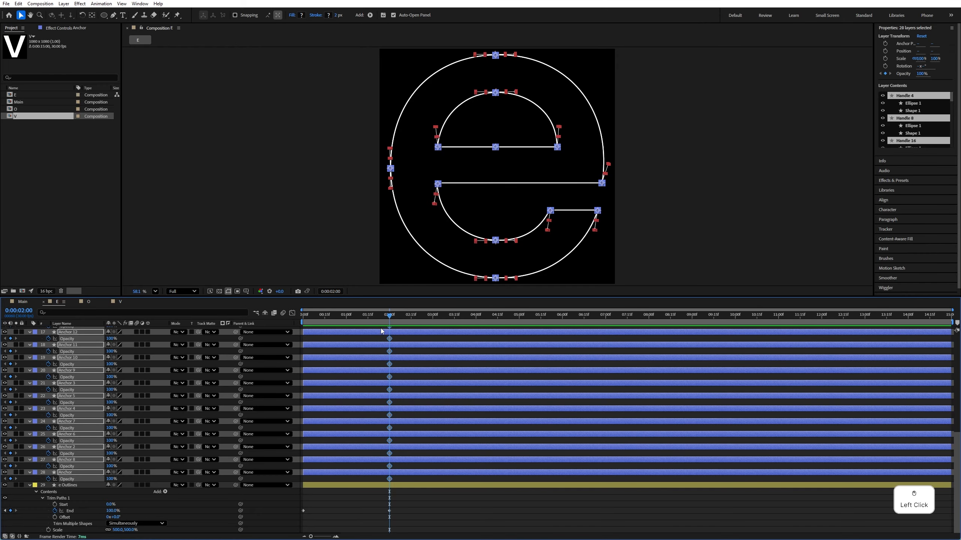
left_click_drag(384, 317, 376, 319)
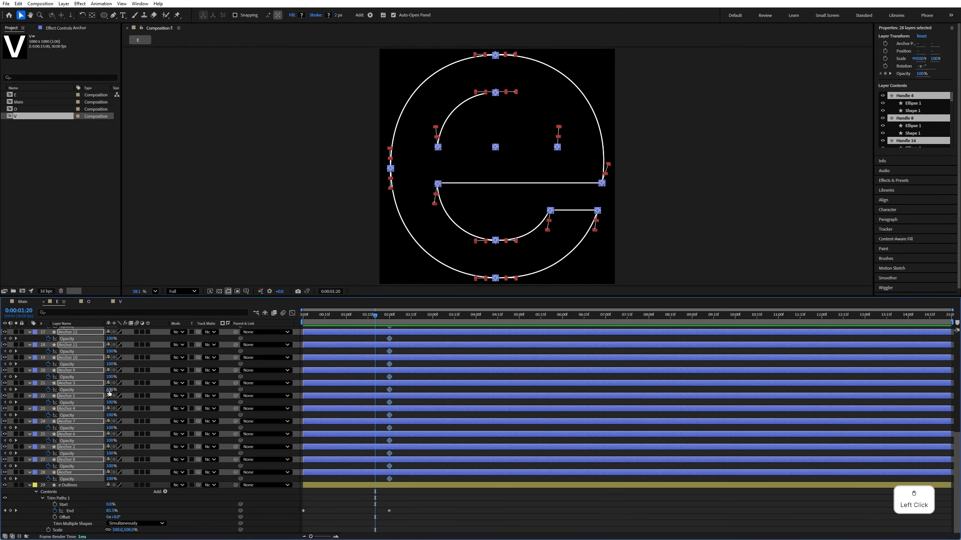
left_click_drag(108, 392, 68, 395)
Move all Handle and Anchor opacity keyframes later so the fade-in starts at 0:00:02:00
scroll(56, 365, "up", 10)
left_click_drag(235, 297, 325, 71)
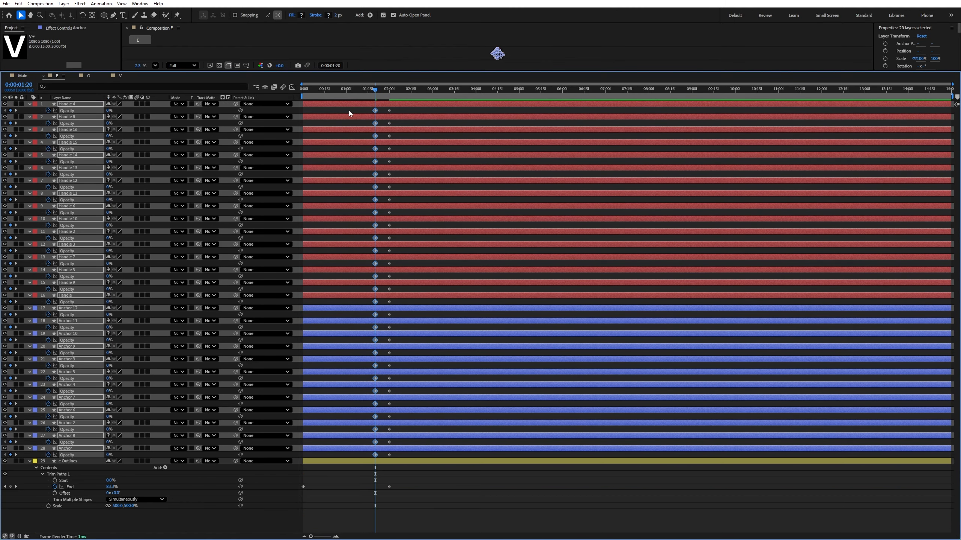
left_click_drag(366, 112, 405, 460)
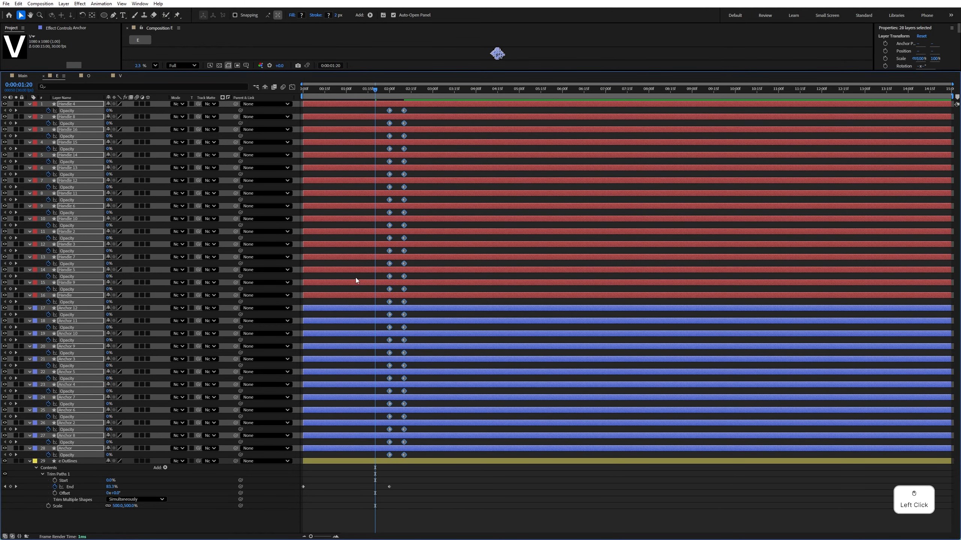
Collapse the opacity properties, preview the animation, and shift all Handle and Anchor layers a few frames later
key("u")
left_click_drag(112, 71, 113, 288)
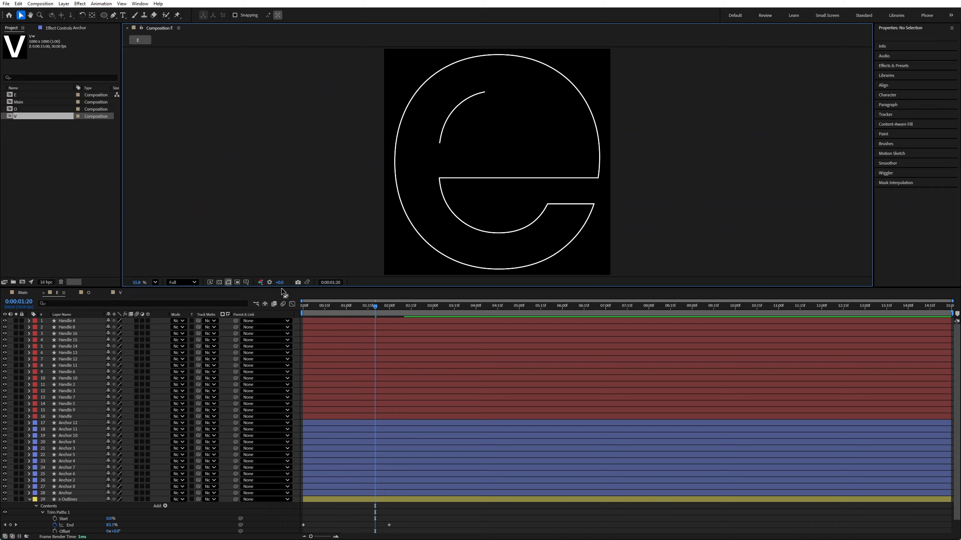
key("space")
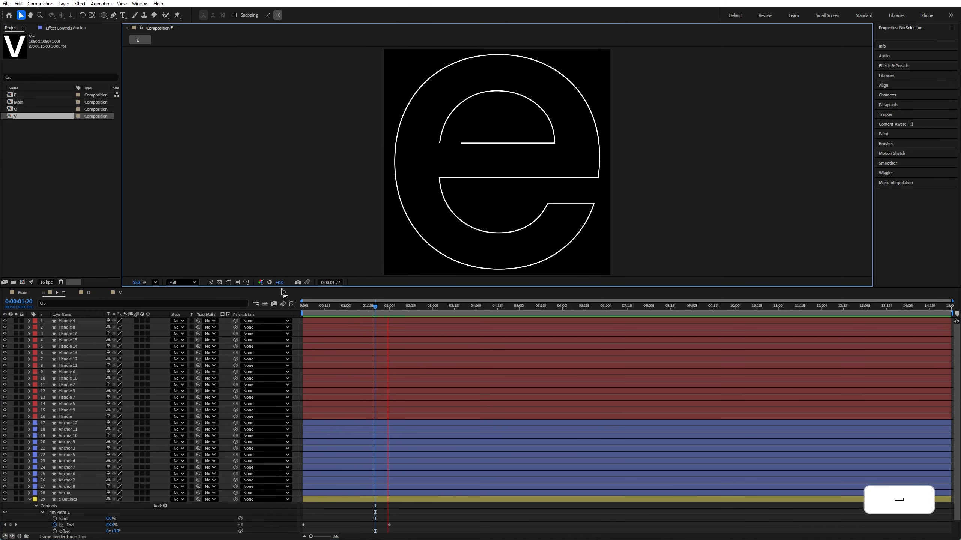
left_click_drag(369, 311, 364, 493)
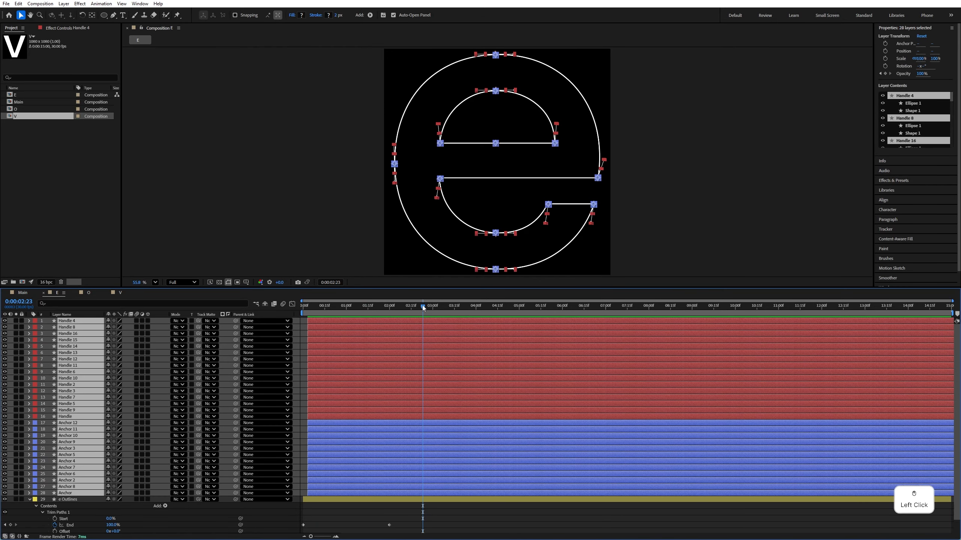
Keyframe both Path properties of the e Outlines layer and move the two keyframes to 0:00:03:16
left_click_drag(422, 305, 432, 309)
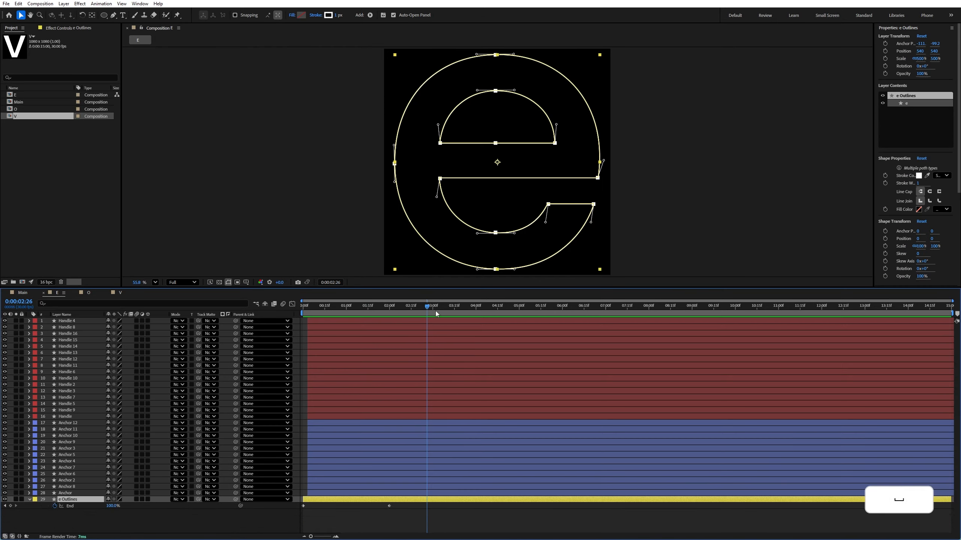
left_click(36, 506)
left_click(47, 507)
scroll(47, 510, "down", 2)
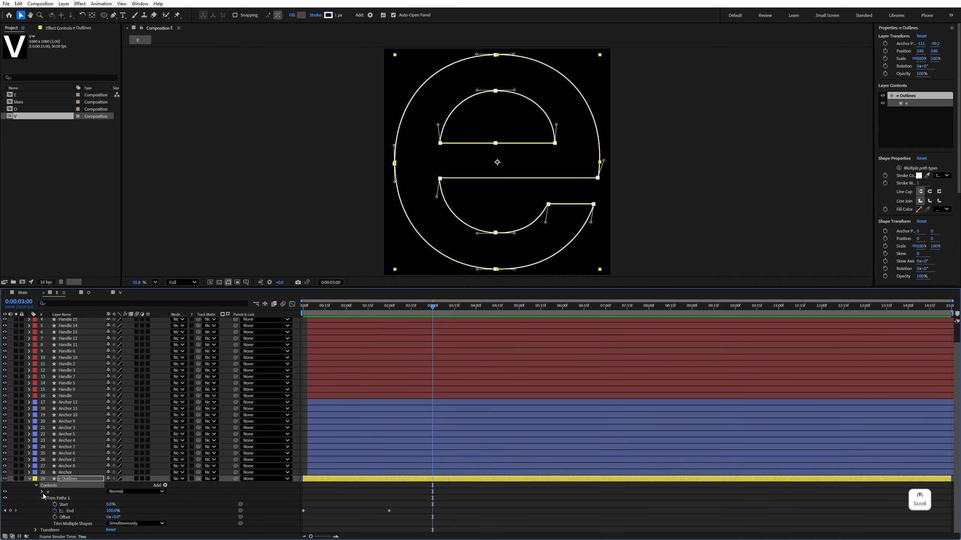
left_click(42, 492)
left_click(48, 460)
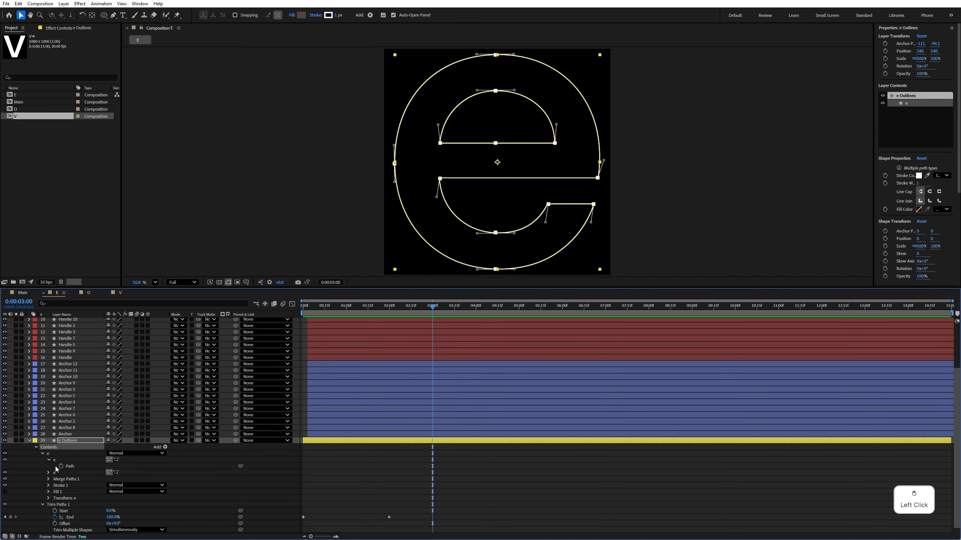
left_click(61, 467)
left_click(48, 473)
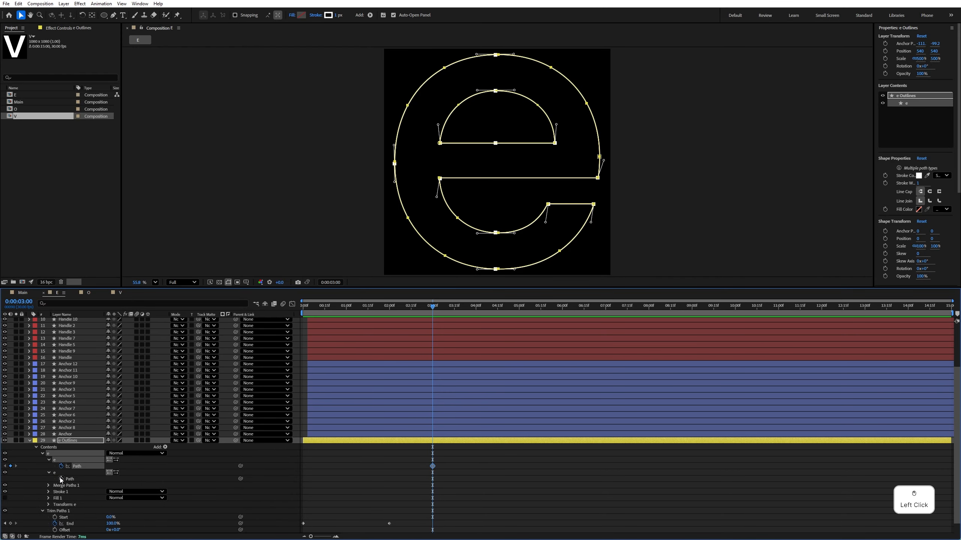
left_click(61, 479)
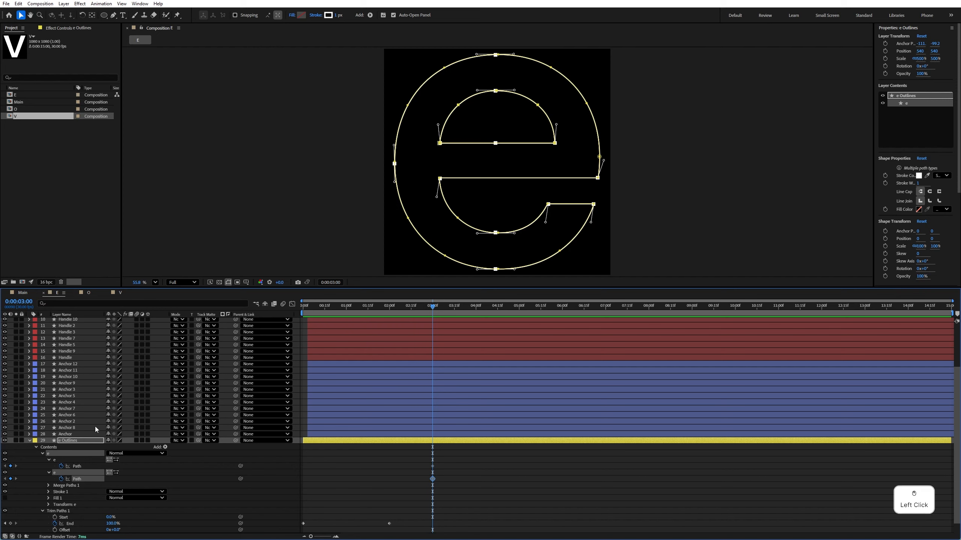
left_click_drag(422, 462, 458, 467)
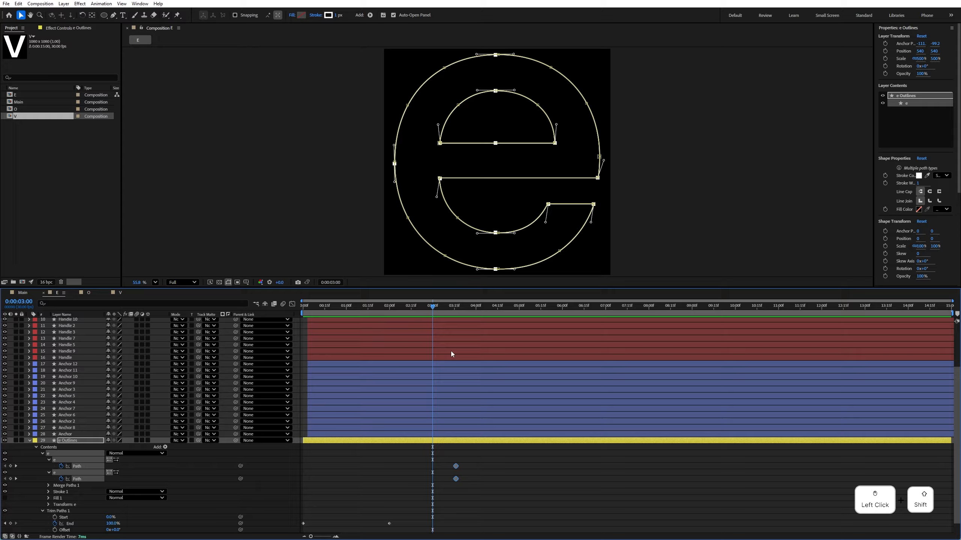
left_click(456, 310, "shift")
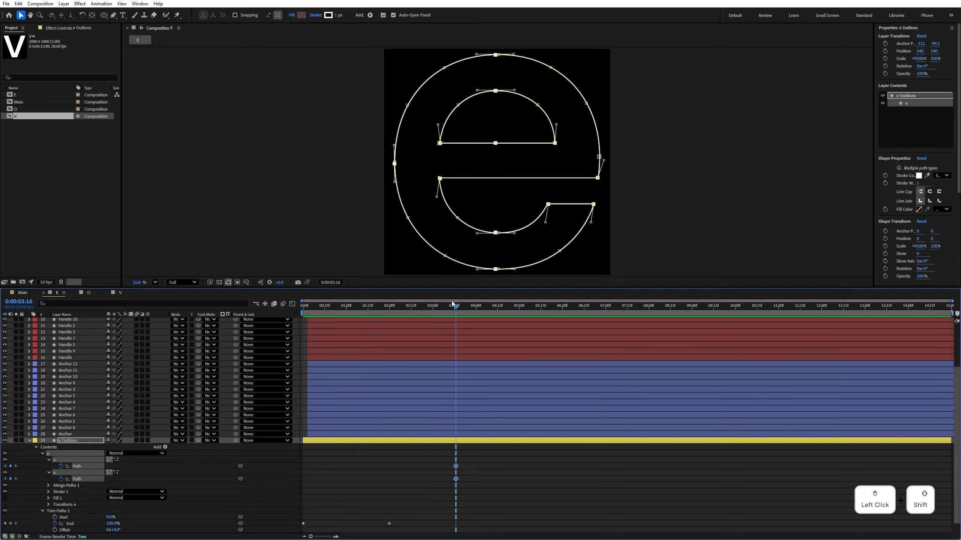
At 0:00:03:00, pull both lower corners of the e's counter path inward with the Pen tool
left_click(433, 307)
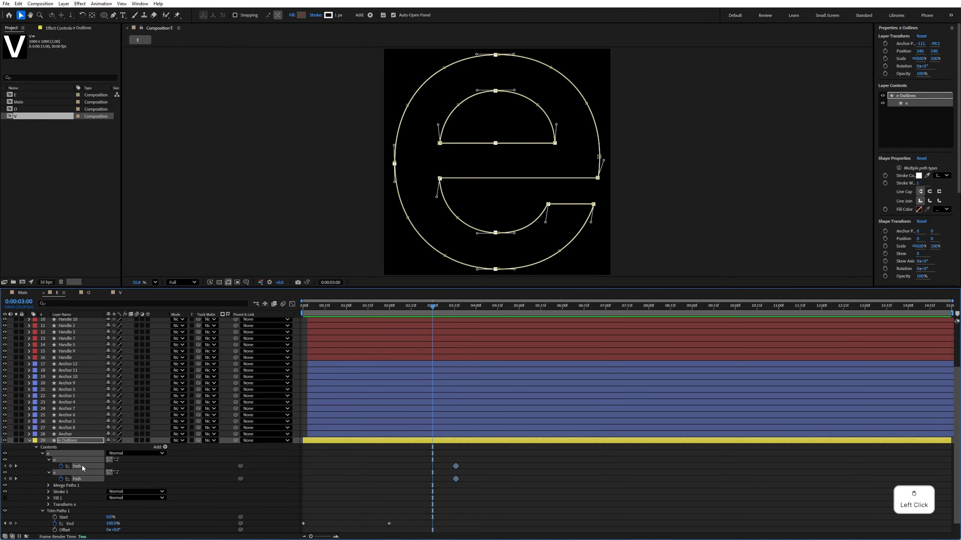
scroll(15, 322, "up", 5)
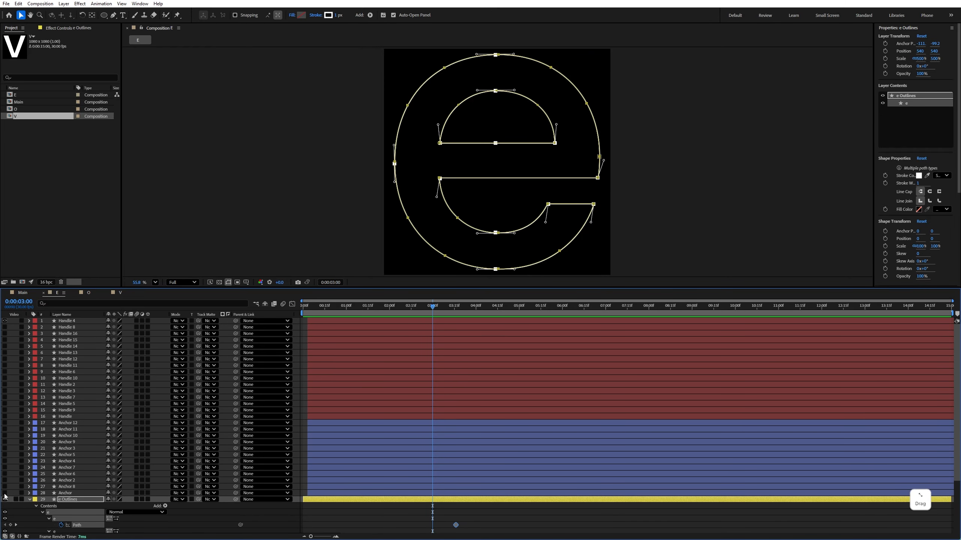
left_click(115, 16)
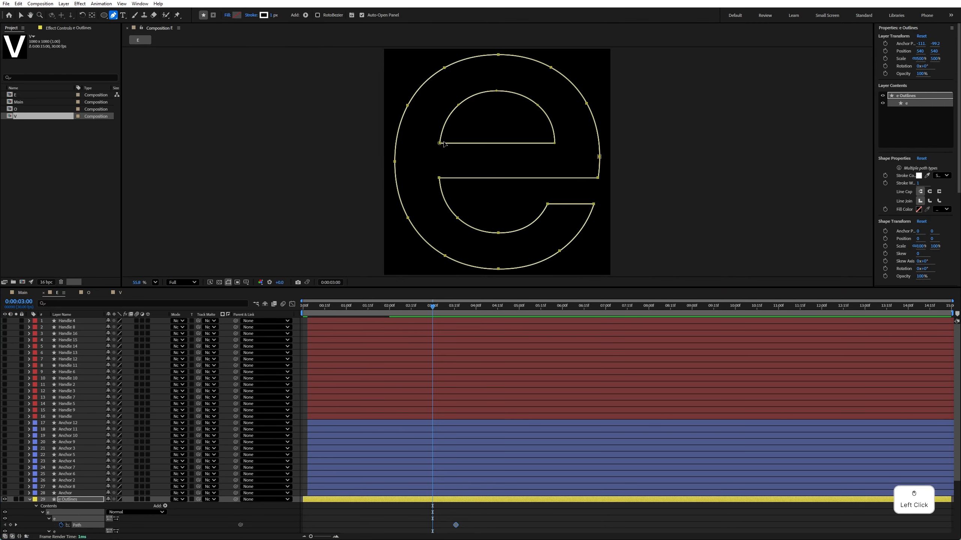
left_click_drag(439, 143, 451, 143)
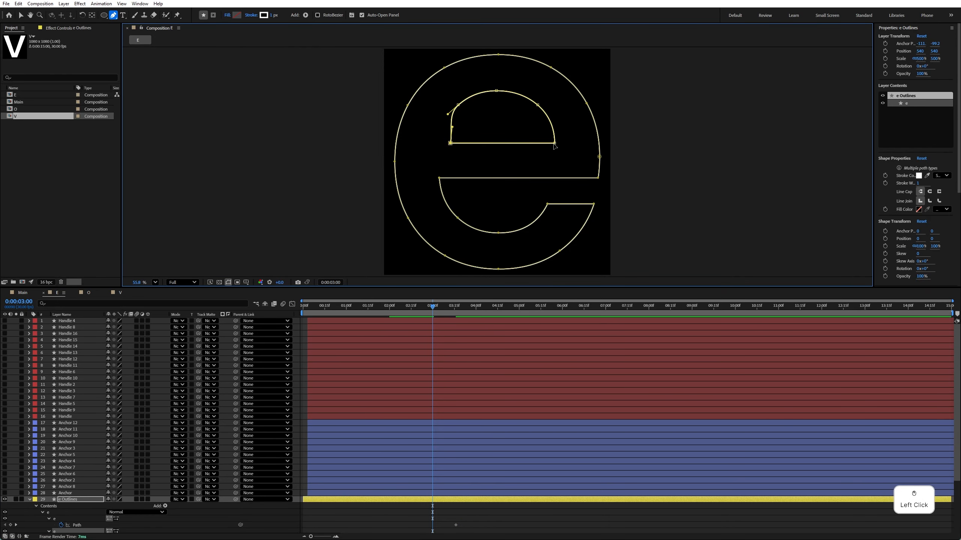
left_click_drag(554, 144, 546, 146)
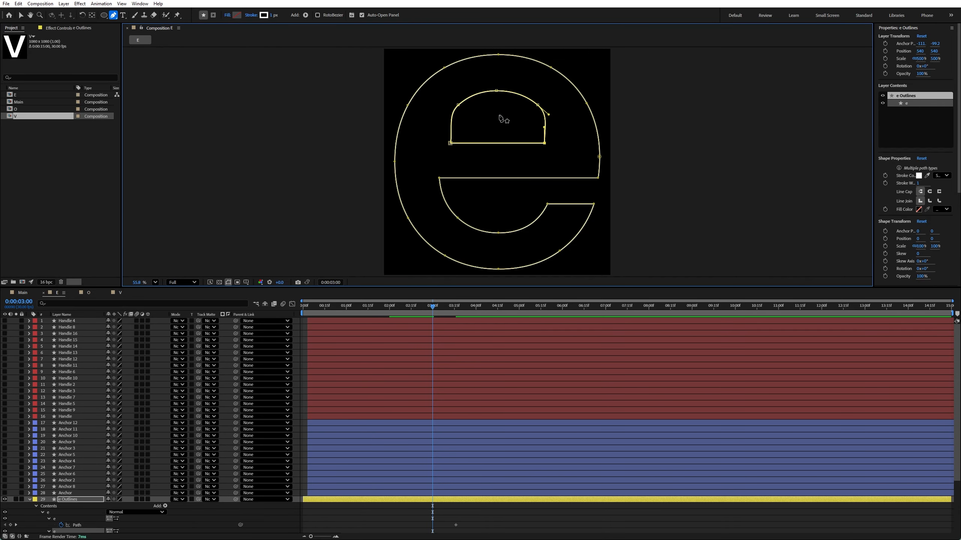
Adjust the side points and handles of the counter path to smooth its arch around the narrowed corners
scroll(461, 101, "up", 5)
left_click_drag(452, 113, 469, 117)
left_click_drag(681, 113, 653, 115)
key("ctrl+z")
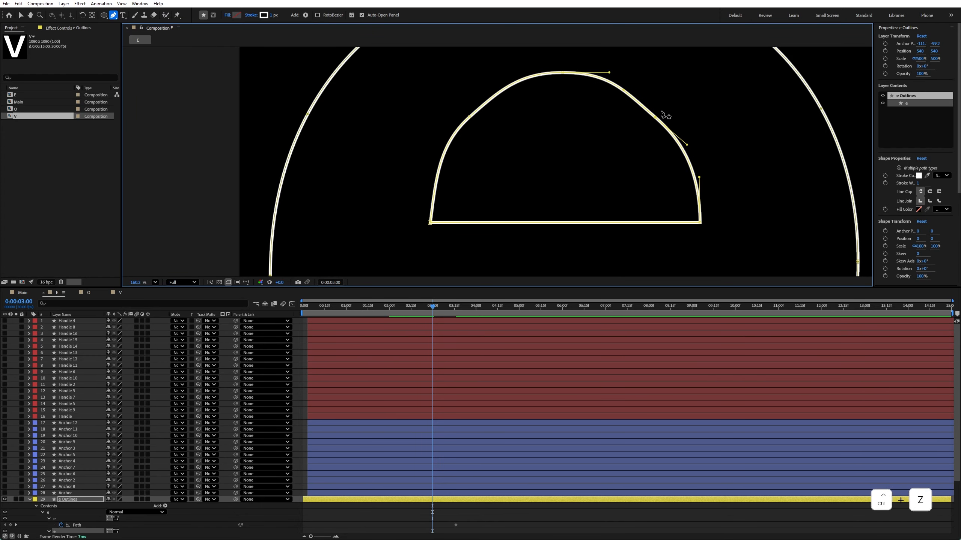
left_click_drag(691, 144, 686, 150)
left_click(469, 117)
left_click_drag(438, 144, 441, 147)
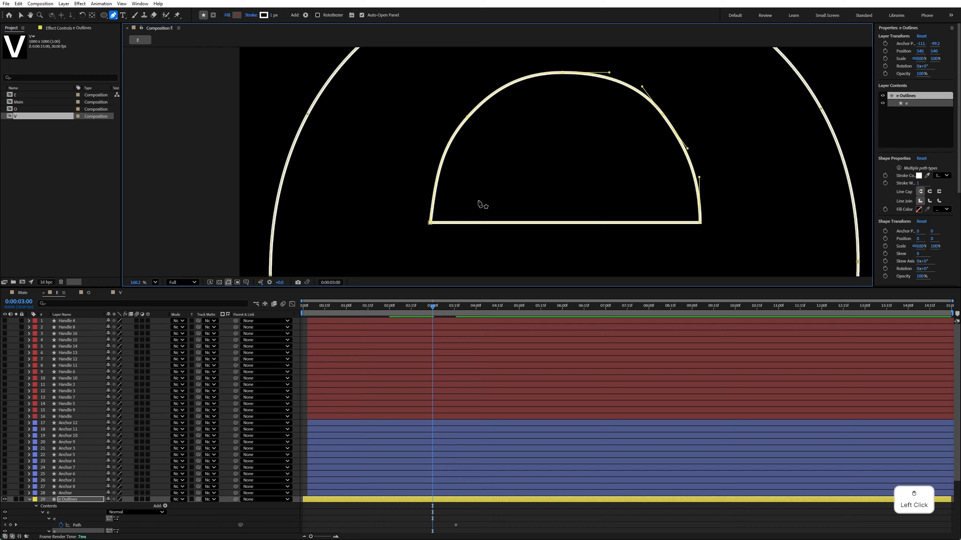
Reshape the outer path of e Outlines at 0:00:03:00, pulling the crossbar, terminal corners and right-hand curve inward with the Pen tool
scroll(462, 187, "down", 6)
key("v")
left_click(320, 228)
scroll(64, 512, "down", 4)
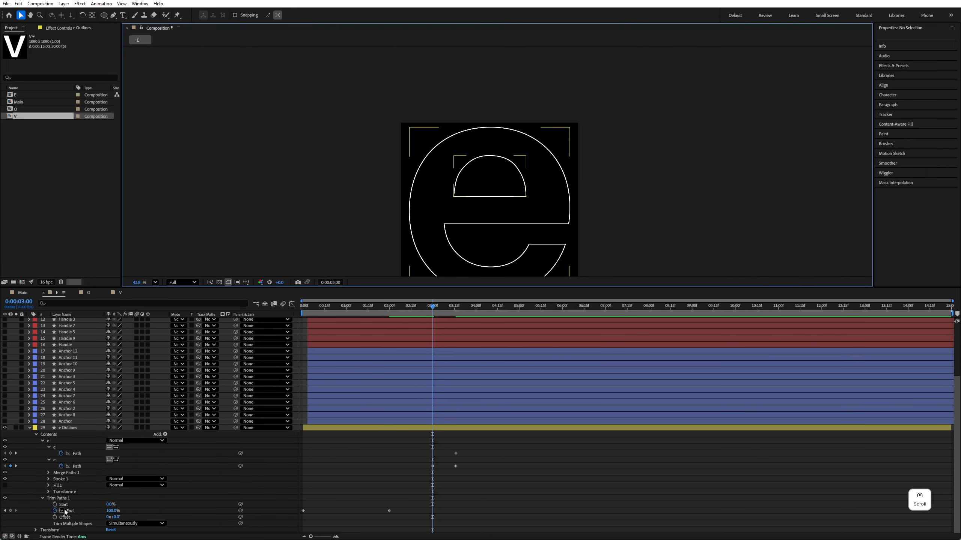
left_click(76, 466)
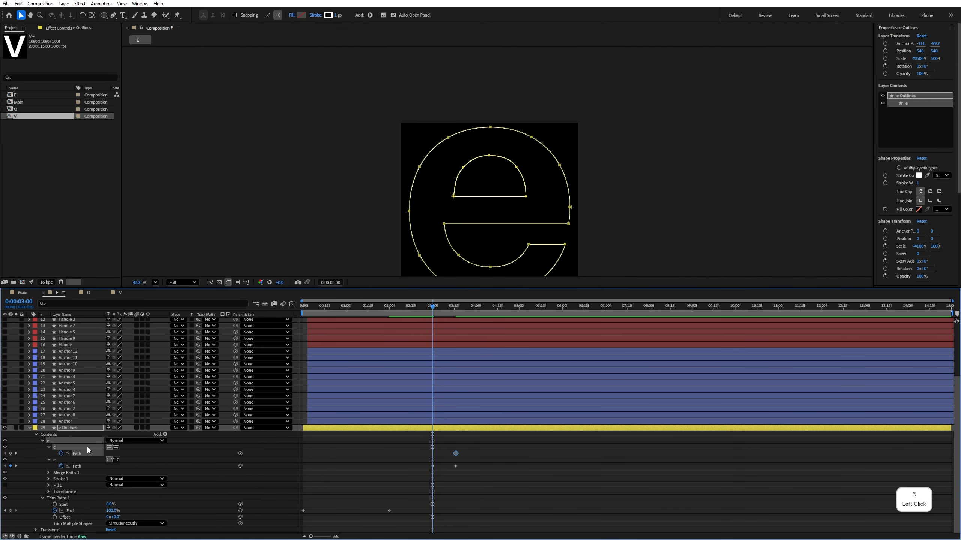
left_click(114, 16)
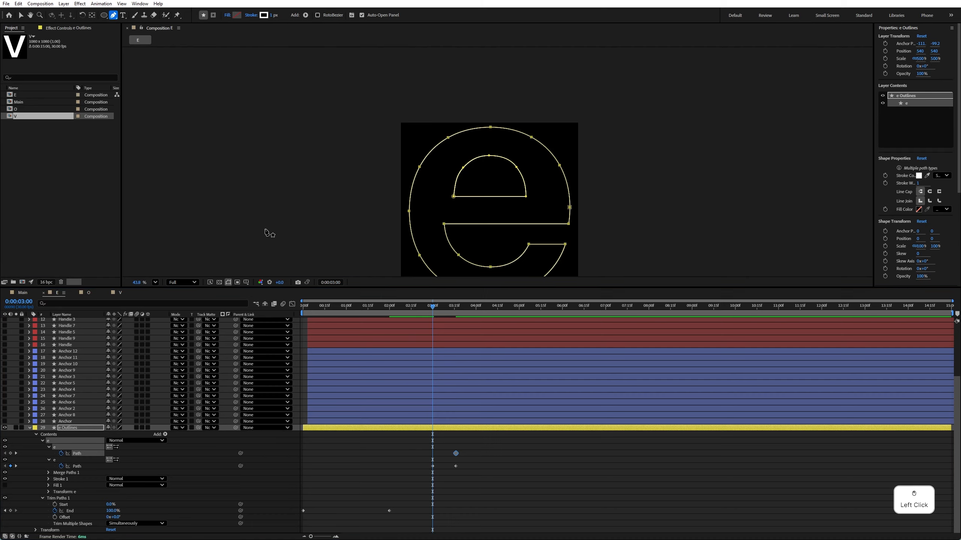
left_click(35, 459)
left_click_drag(444, 223, 465, 255)
left_click_drag(528, 244, 523, 244)
left_click_drag(565, 244, 518, 164)
left_click(523, 180)
left_click_drag(513, 122, 510, 122)
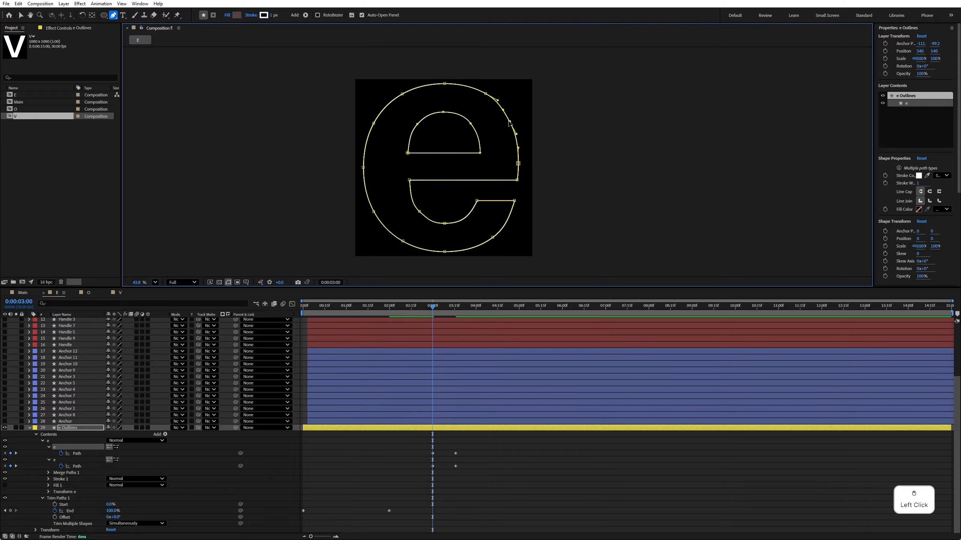
Preview the path reshaping and set the current time to 0:00:03:16
key("space")
left_click_drag(434, 307, 455, 311)
key("v")
key("space")
key("space")
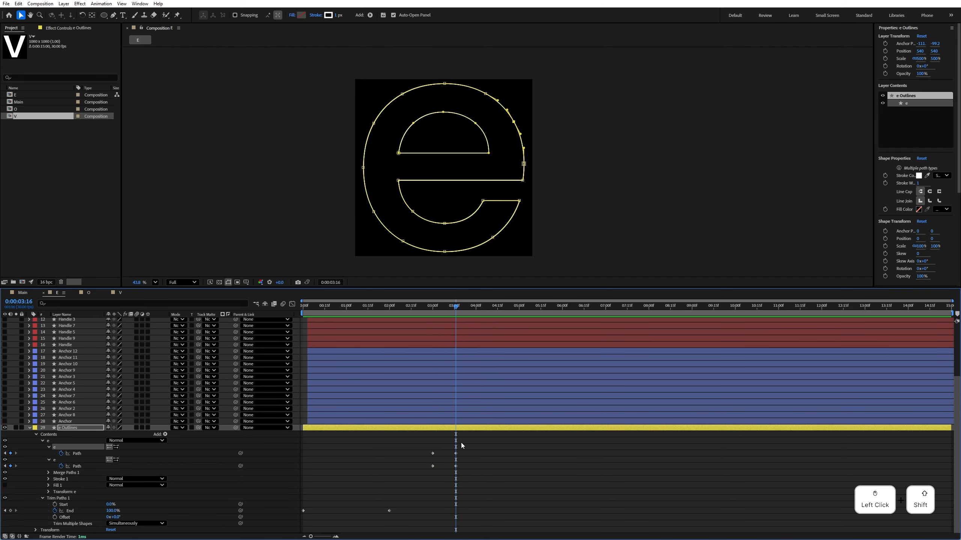
Select all Handle and Anchor layers and make them visible
left_click(70, 421)
scroll(68, 397, "up", 4)
left_click(67, 320, "shift")
left_click(5, 321)
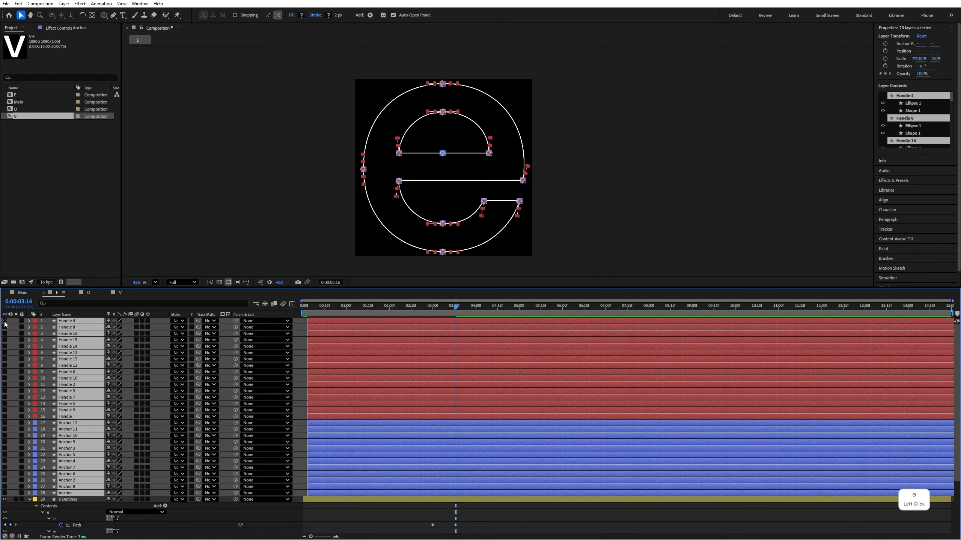
left_click(5, 321)
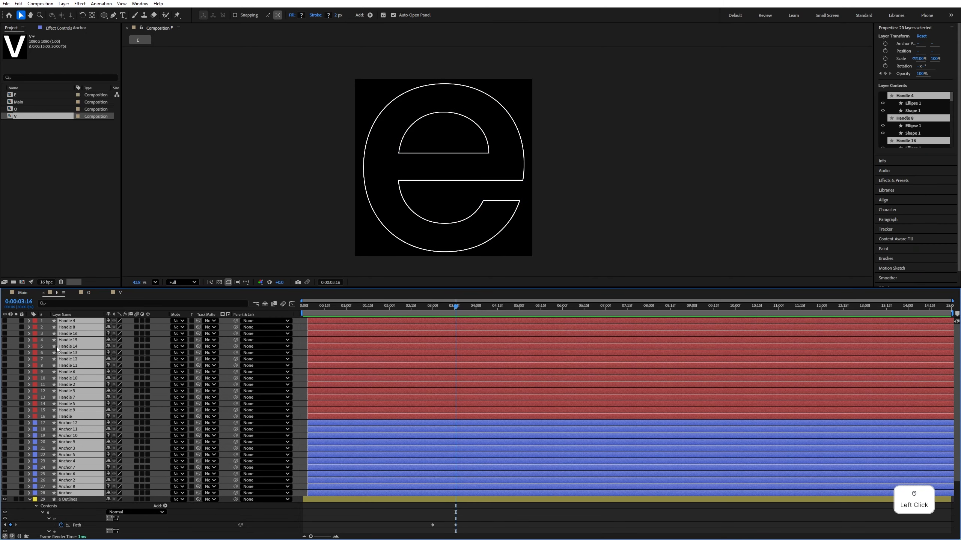
left_click(6, 321)
Add Position keyframes to all Handle and Anchor layers at 0:00:03:16
key("p")
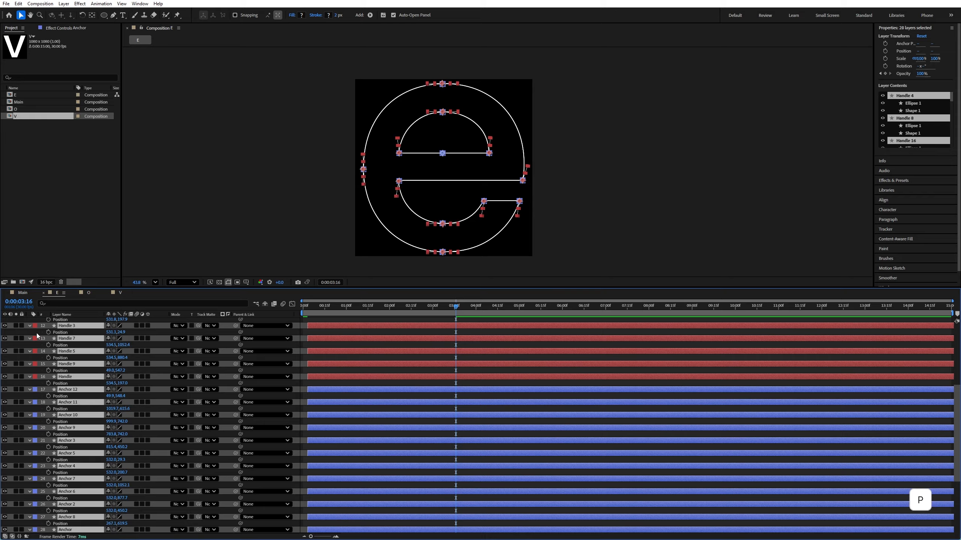
left_click(47, 333)
scroll(46, 333, "up", 4)
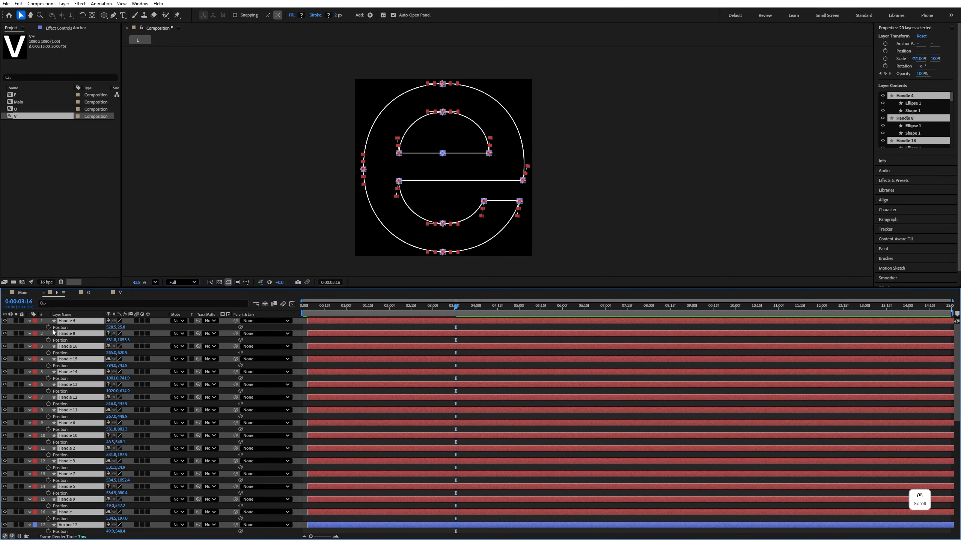
scroll(473, 365, "down", 10)
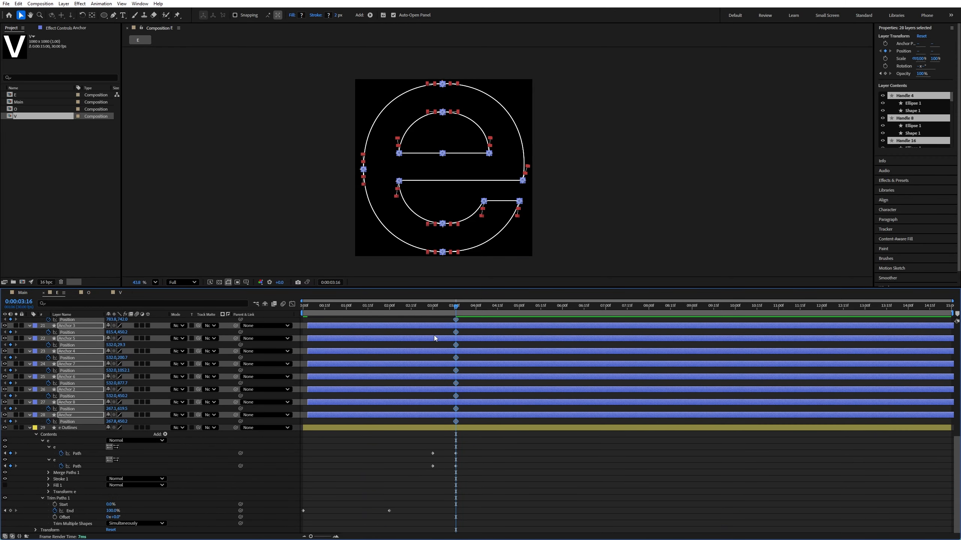
Undo the last change at 0:00:03:00 and lock the e Outlines layer
key("ctrl+z")
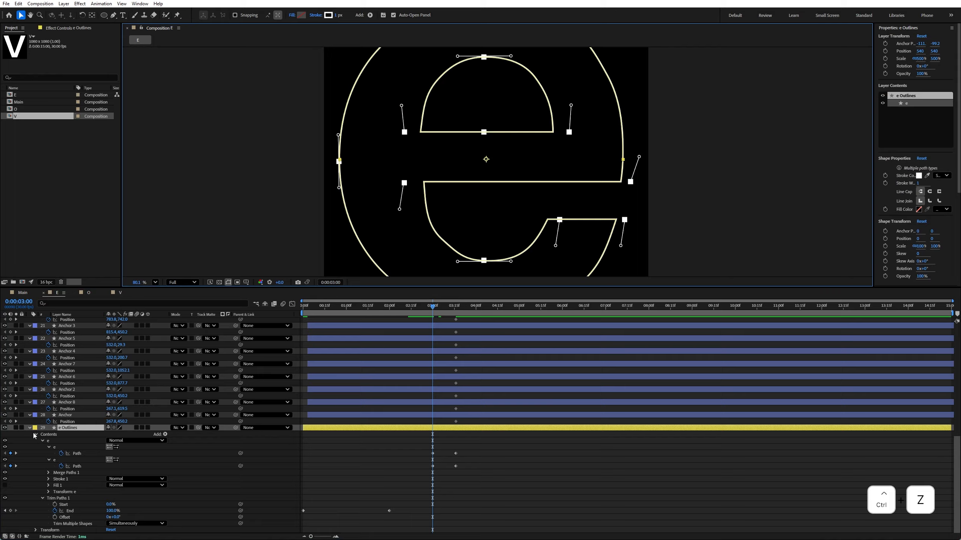
left_click(34, 434)
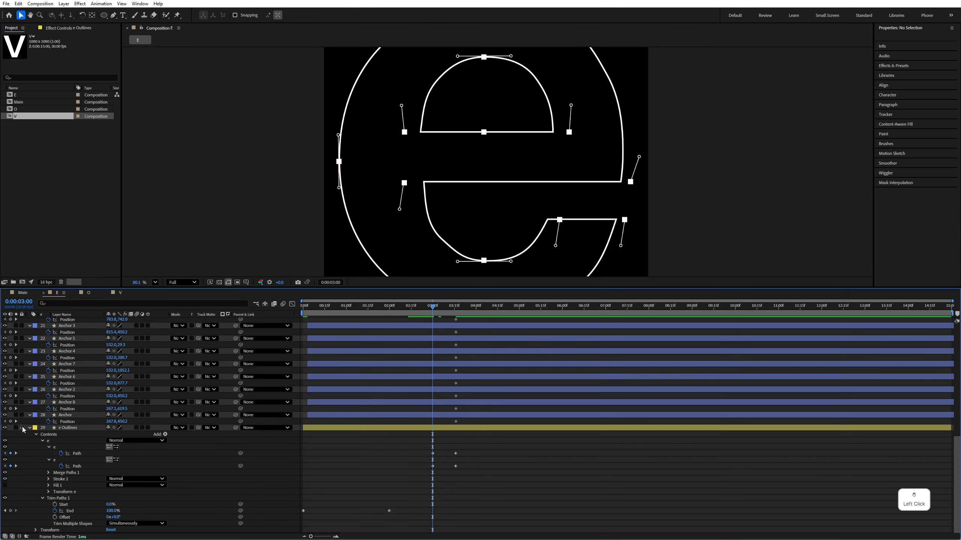
scroll(529, 177, "up", 3)
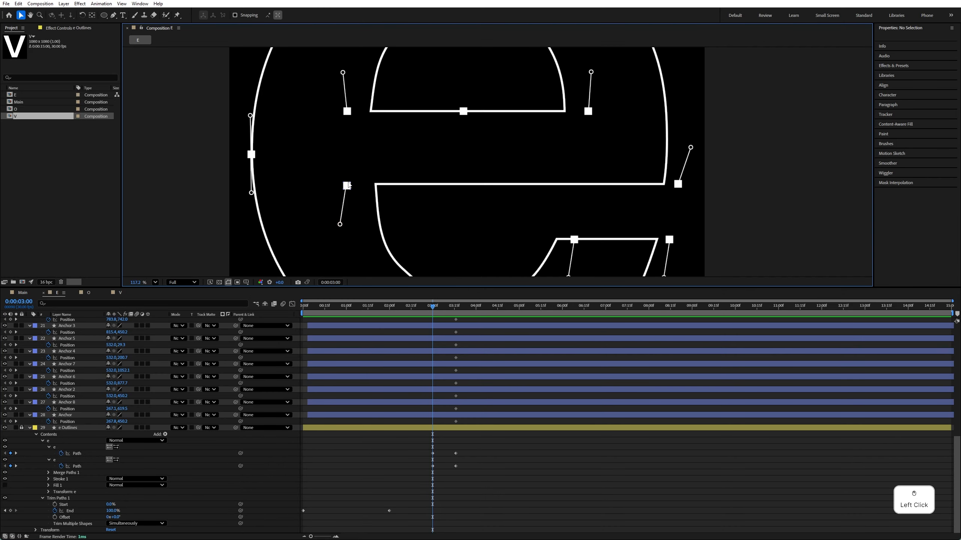
Move Anchor 8 and Handle 16 together onto the left corner beneath the crossbar at 0:00:03:00
left_click(345, 187)
left_click(346, 185, "shift")
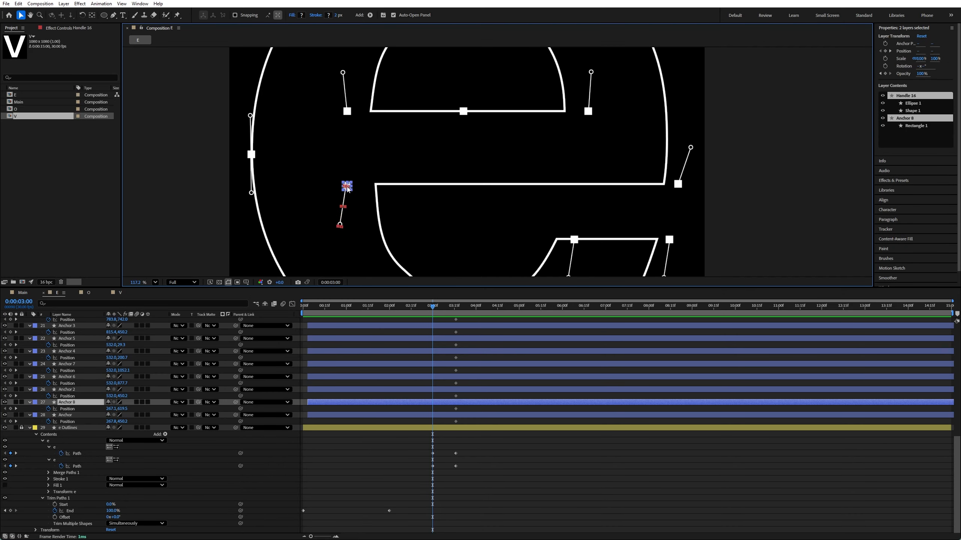
left_click_drag(347, 185, 375, 183)
scroll(377, 187, "up", 5)
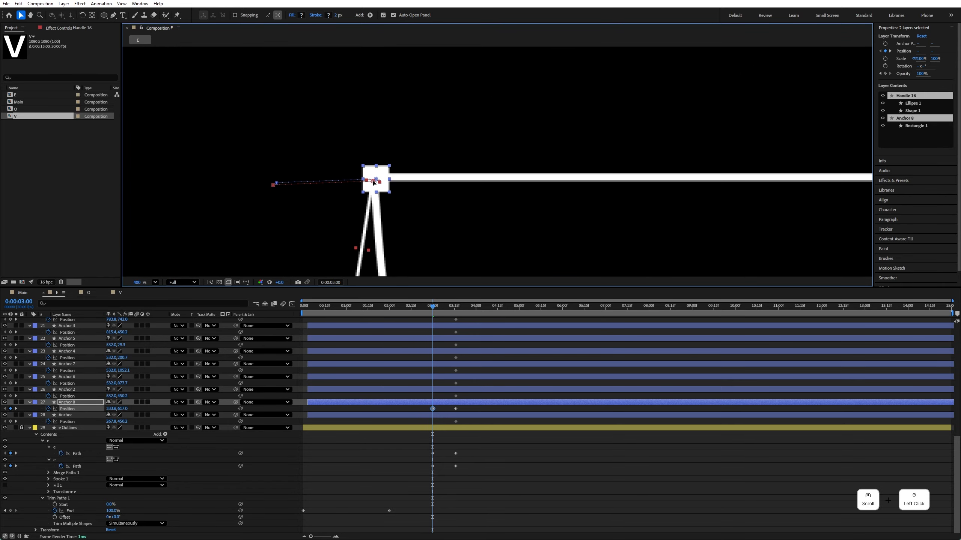
scroll(373, 183, "down", 3)
scroll(373, 184, "down", 4)
Move the anchor and handle pairs at both lower counter corners onto the reshaped path at 0:00:03:00
left_click(347, 144)
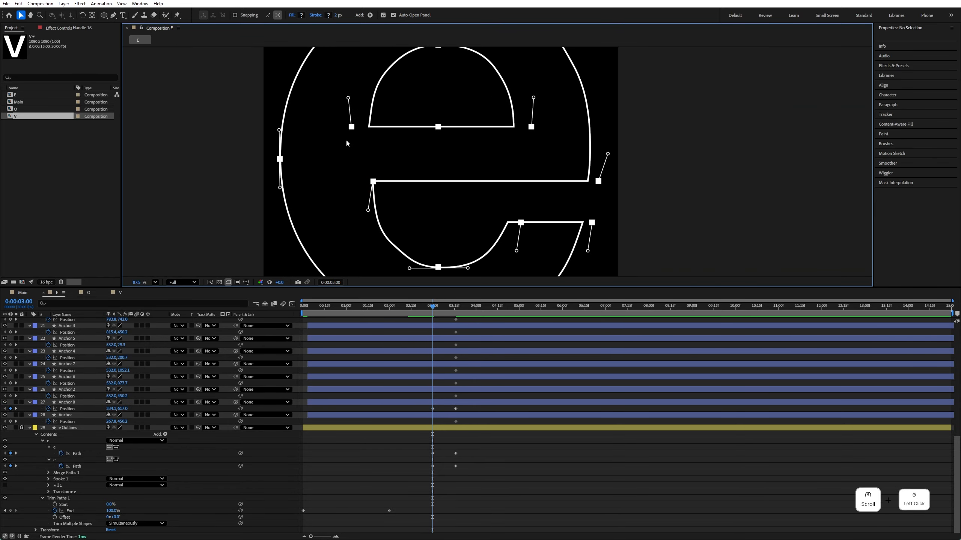
left_click_drag(341, 116, 368, 129)
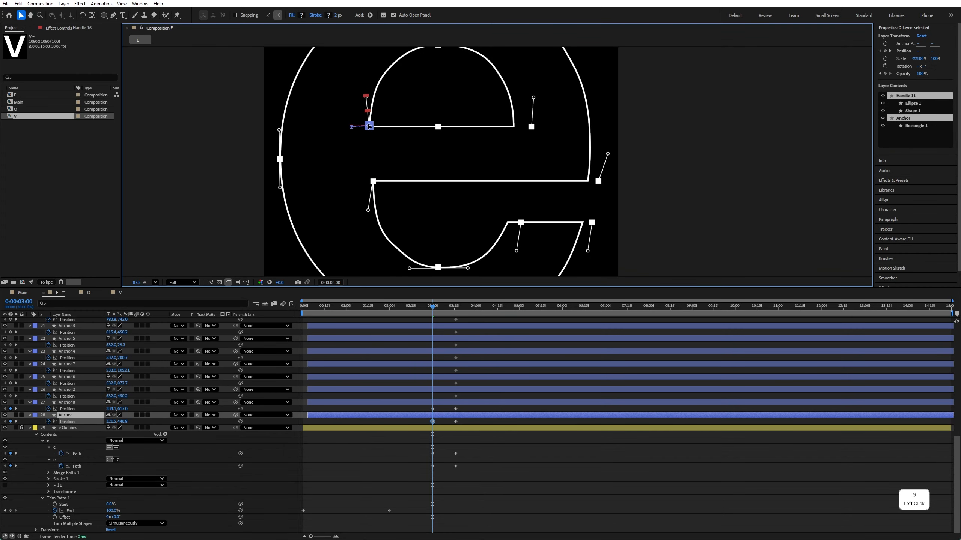
left_click(371, 143)
left_click_drag(528, 120, 467, 150)
left_click_drag(461, 144, 442, 144)
left_click(472, 126)
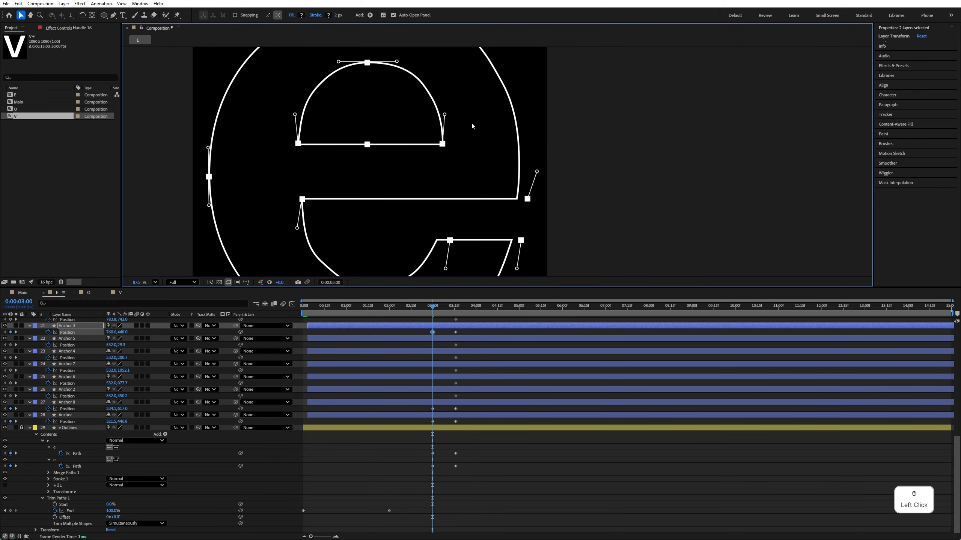
Move the anchor and handle pairs at the crossbar's right end and both terminal corners onto the reshaped path at 0:00:03:00
scroll(532, 225, "up", 4)
mouse_move(514, 161)
left_mouse_down()
mouse_move(526, 175)
mouse_move(501, 170)
left_mouse_up()
left_click_drag(500, 251, 515, 193)
left_click_drag(511, 188, 491, 188)
left_click_drag(356, 180, 370, 193)
left_click_drag(367, 187, 395, 244)
left_click(308, 197)
scroll(306, 199, "down", 3)
scroll(422, 227, "down", 1)
left_click_drag(423, 225, 420, 182)
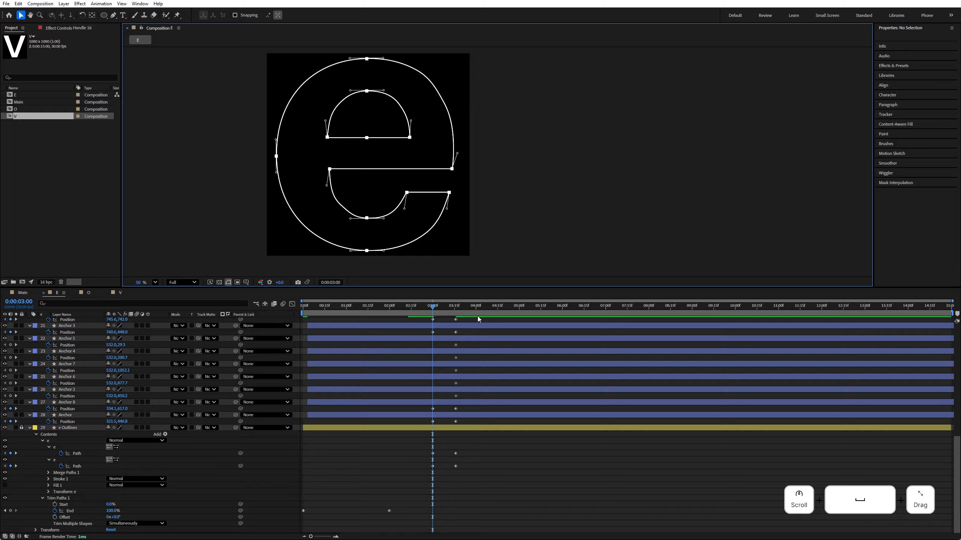
left_click(433, 311)
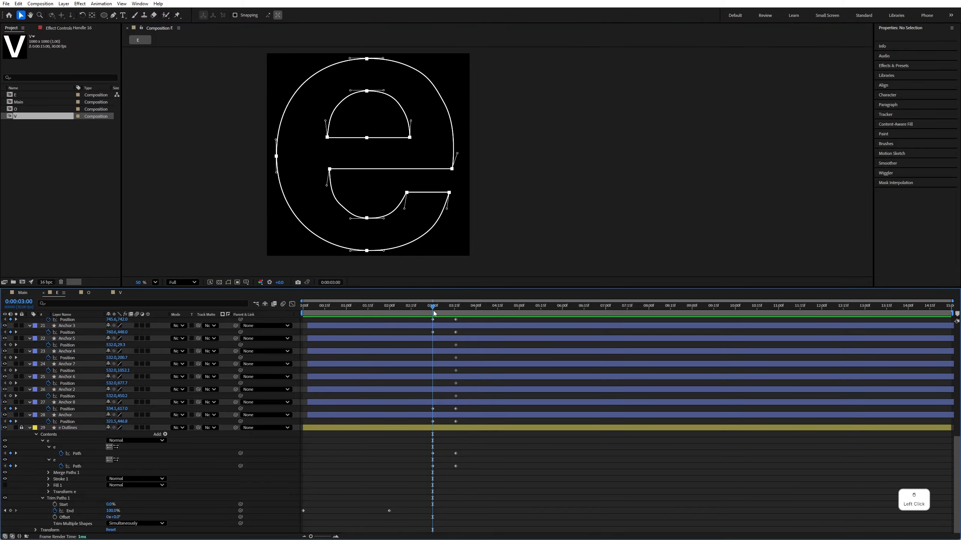
left_click_drag(351, 91, 340, 89)
key("ctrl+z")
key("ctrl+z")
Keyframe the Path of Shape 1 in the Handle 2 layer at 0:00:03:16
left_click_drag(446, 308, 455, 336)
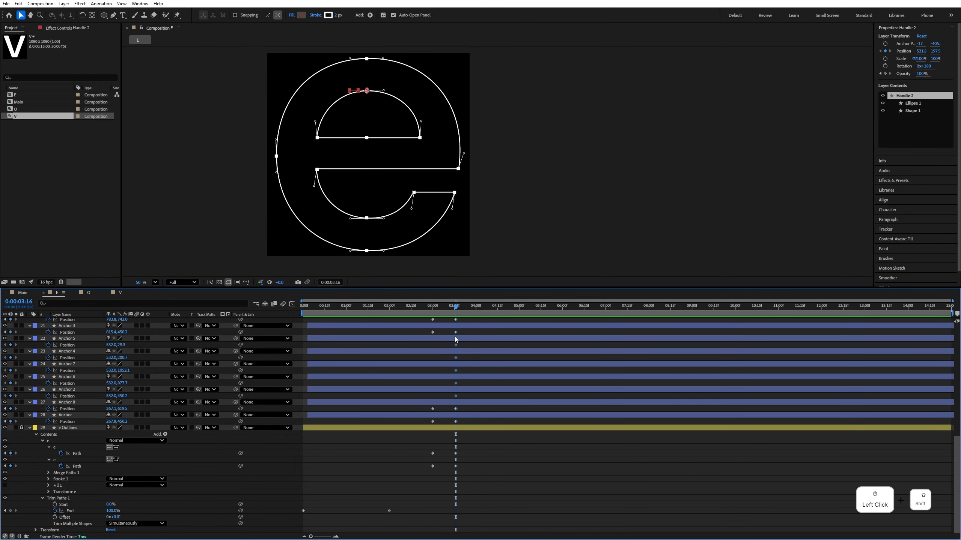
scroll(63, 389, "up", 9)
left_click(192, 169)
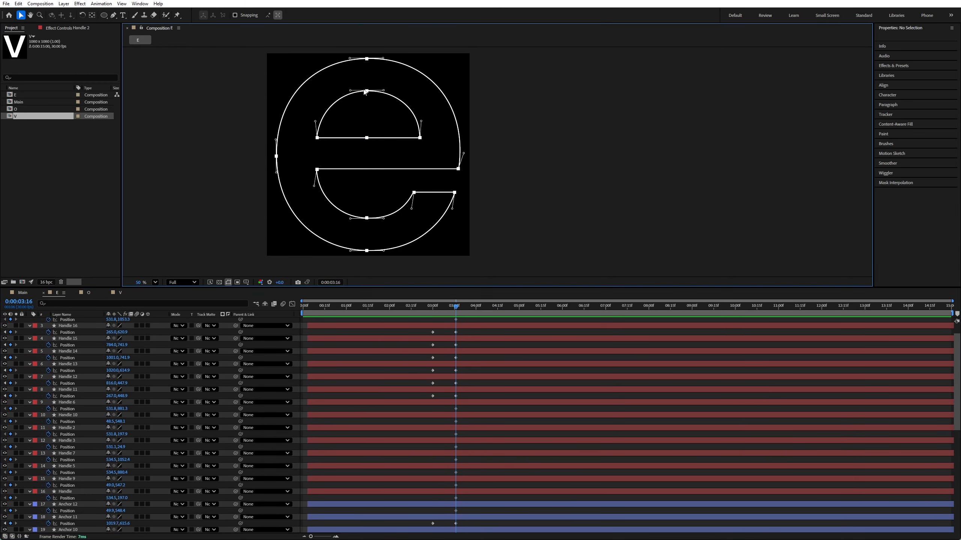
left_click(350, 91)
left_click(30, 428)
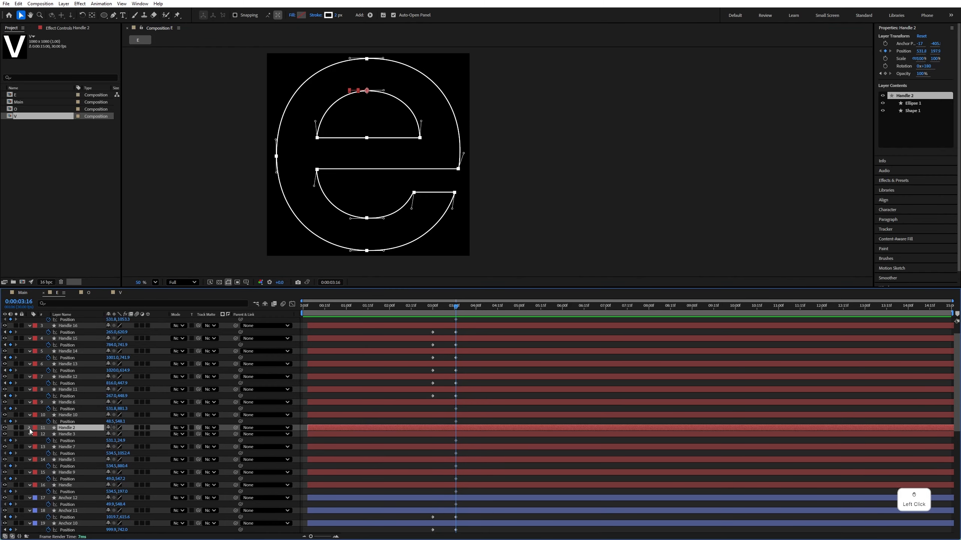
left_click(30, 429)
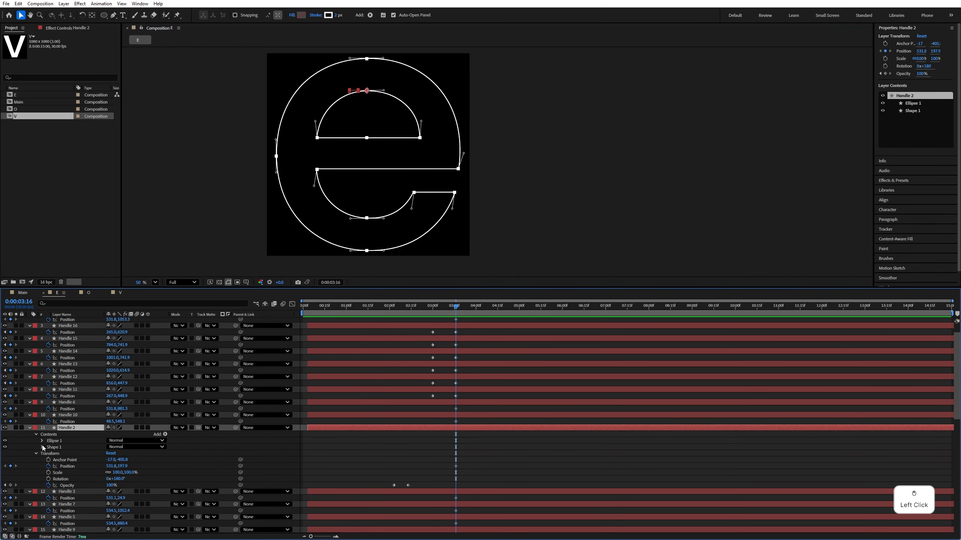
left_click(42, 447)
left_click(49, 453)
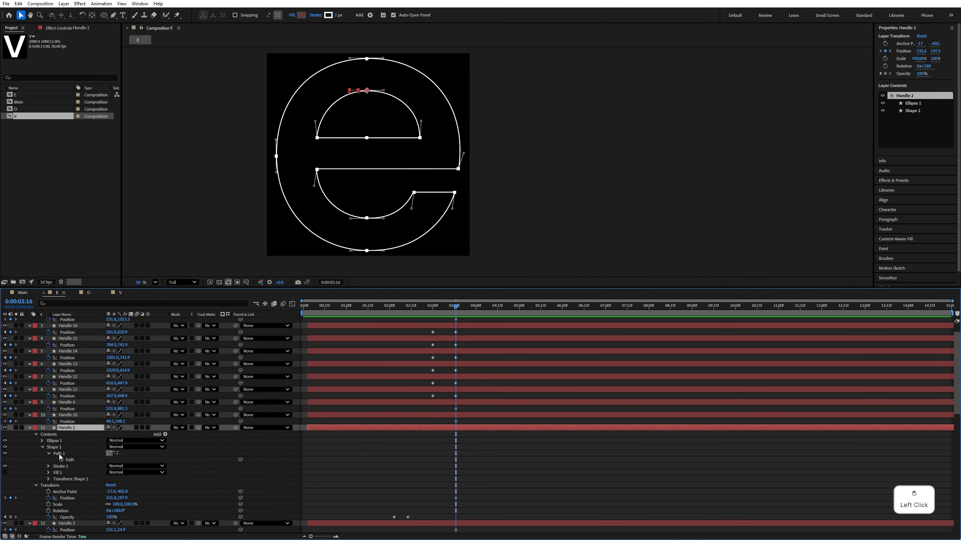
left_click(68, 460)
left_click(60, 460)
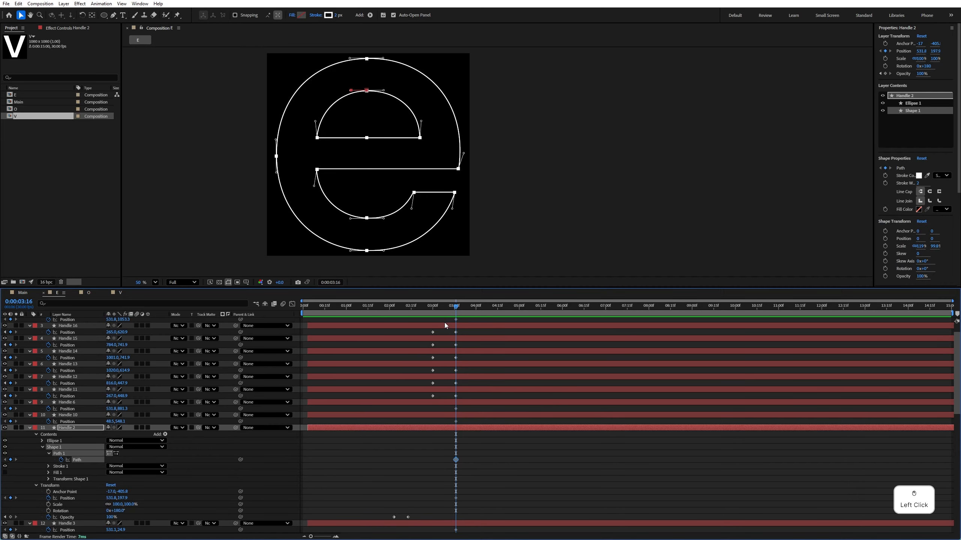
Shorten the Handle 2 line at the counter's top at 0:00:03:00 and slide the layer back onto its anchor
left_click_drag(444, 309, 433, 310)
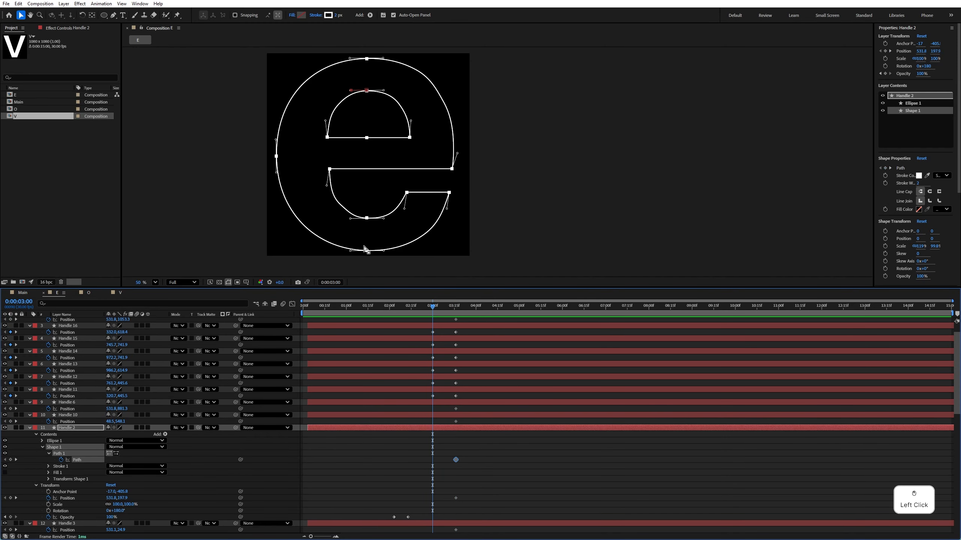
scroll(358, 78, "up", 5)
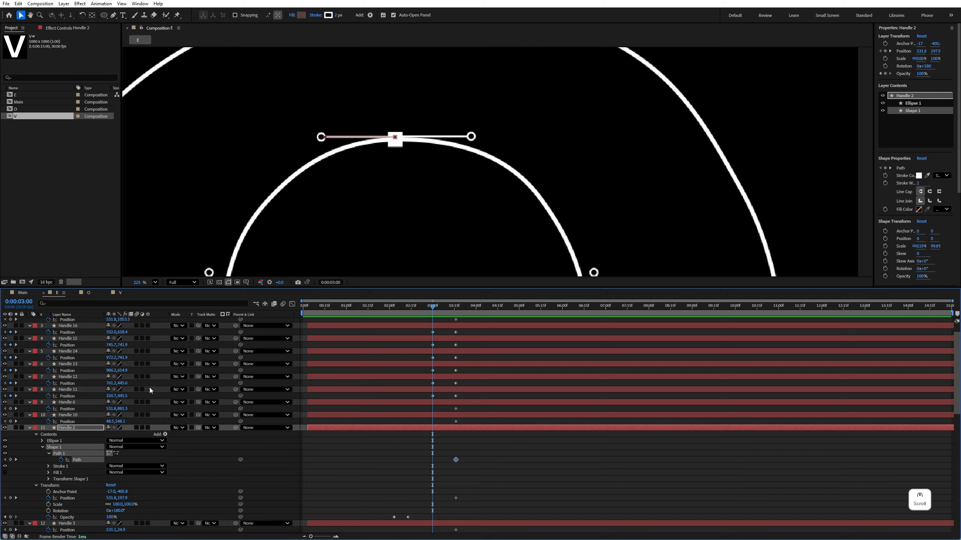
left_click(70, 429)
left_click(113, 15)
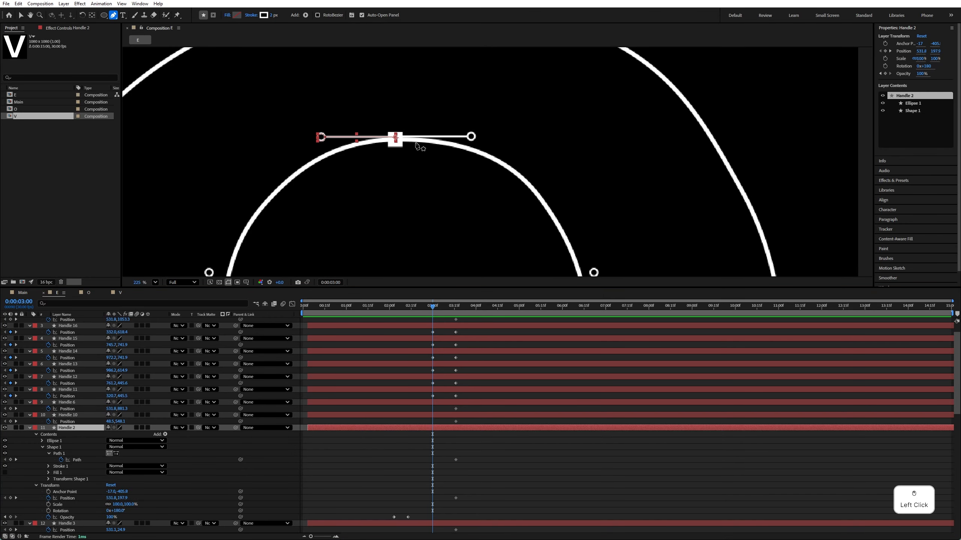
left_click_drag(395, 137, 354, 137)
key("v")
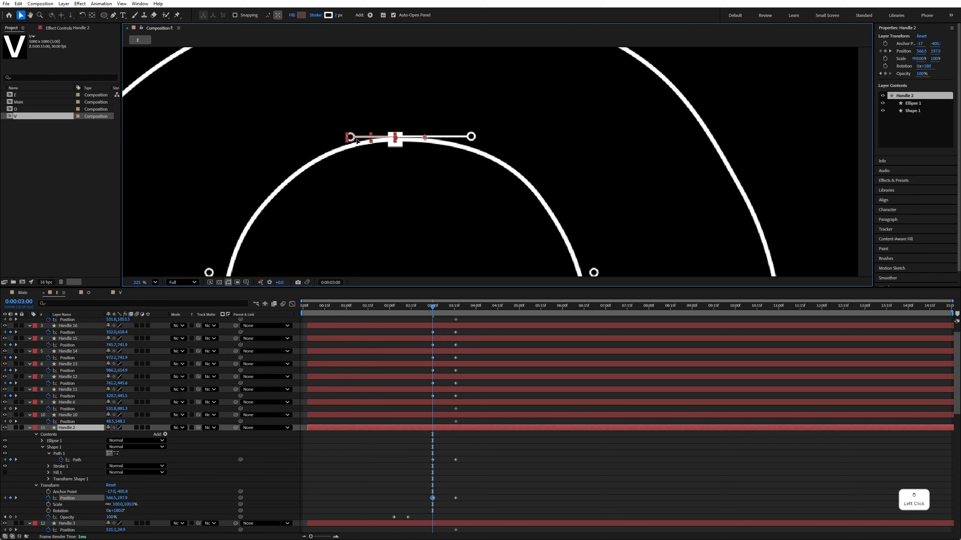
left_click(382, 110)
Keyframe the Path of Shape 1 in the Handle layer at 0:00:03:16
left_click(472, 137)
scroll(144, 397, "down", 5)
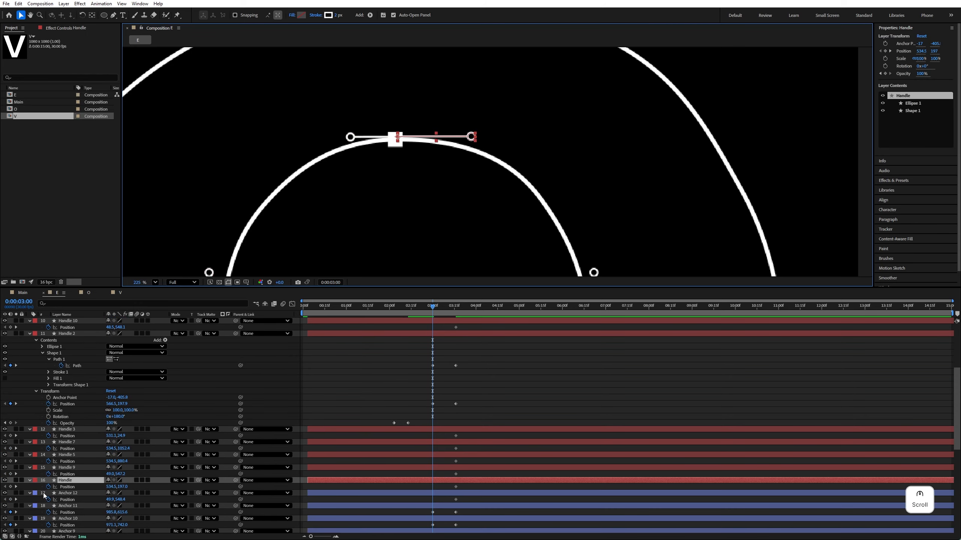
left_click(29, 481)
left_click(457, 310, "shift")
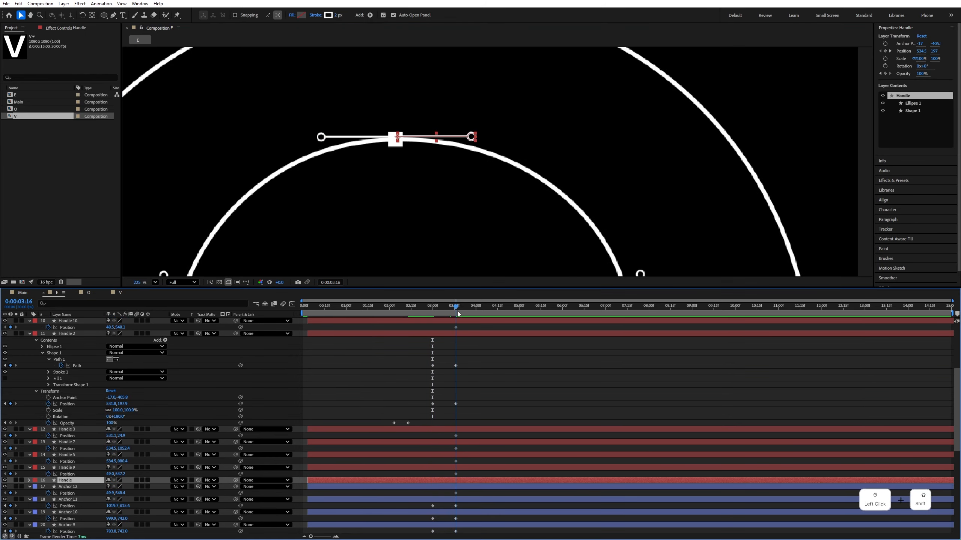
left_click(29, 480)
scroll(55, 455, "down", 3)
left_click(60, 455)
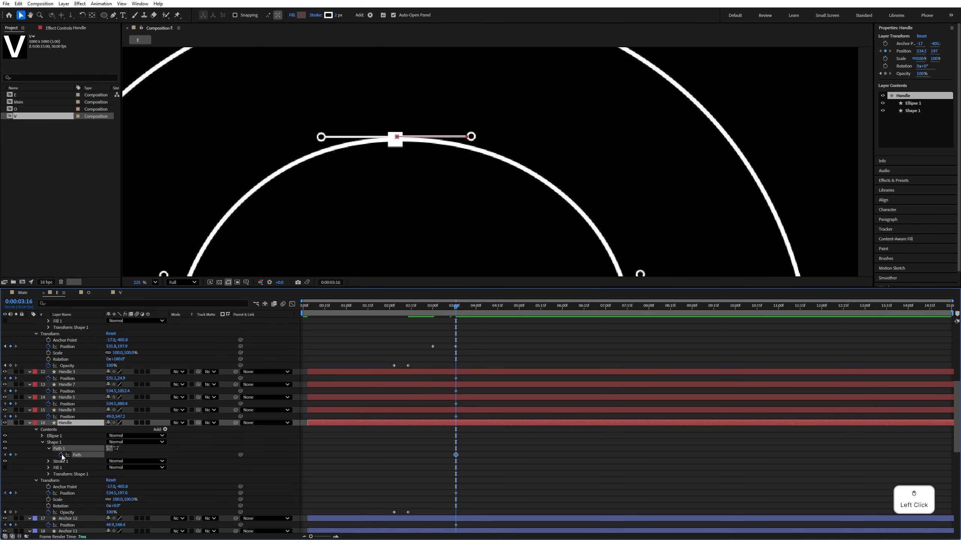
Shorten the Handle layer's line at 0:00:03:00 and slide the layer back until it meets the counter's top anchor
left_click(439, 310, "shift")
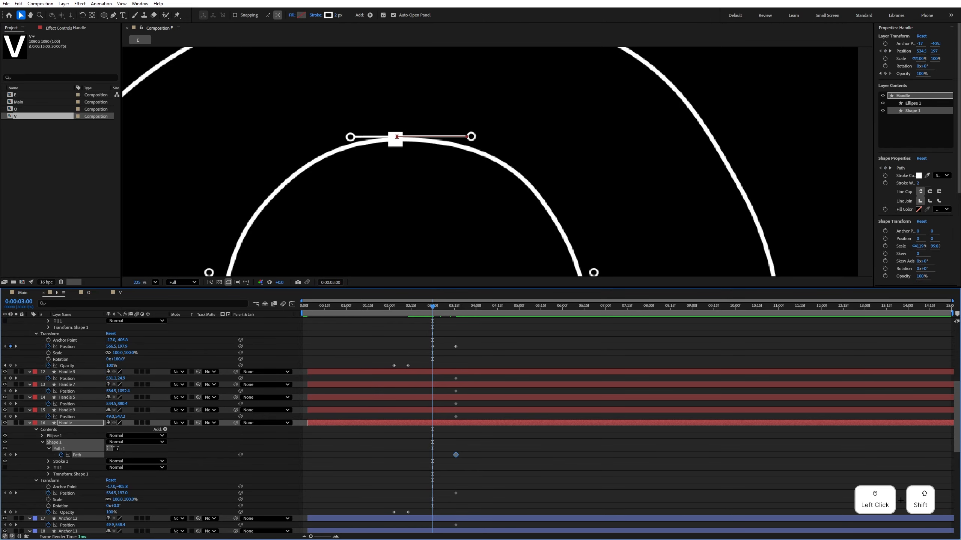
left_click(113, 15)
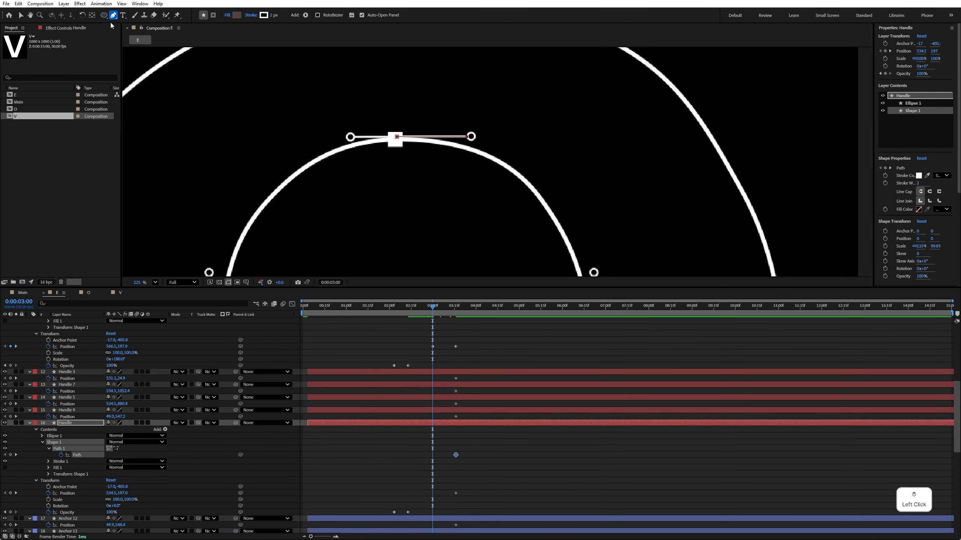
left_click(59, 449)
left_click_drag(397, 137, 423, 137)
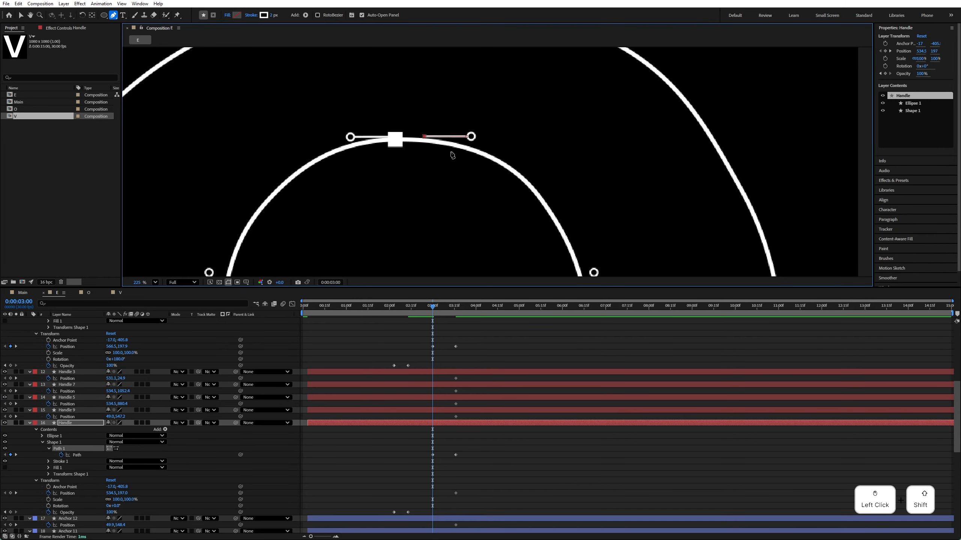
key("v")
left_click(78, 425)
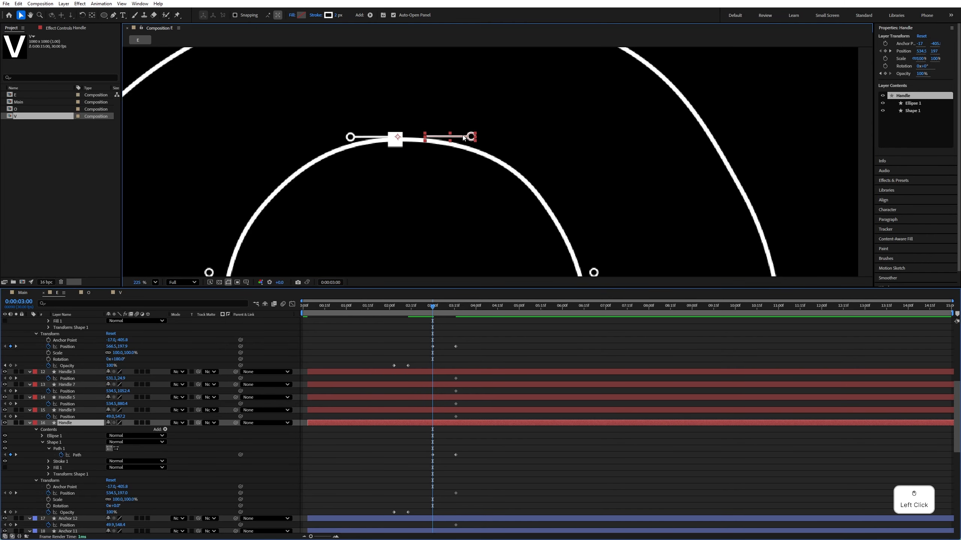
left_click_drag(463, 139, 436, 138)
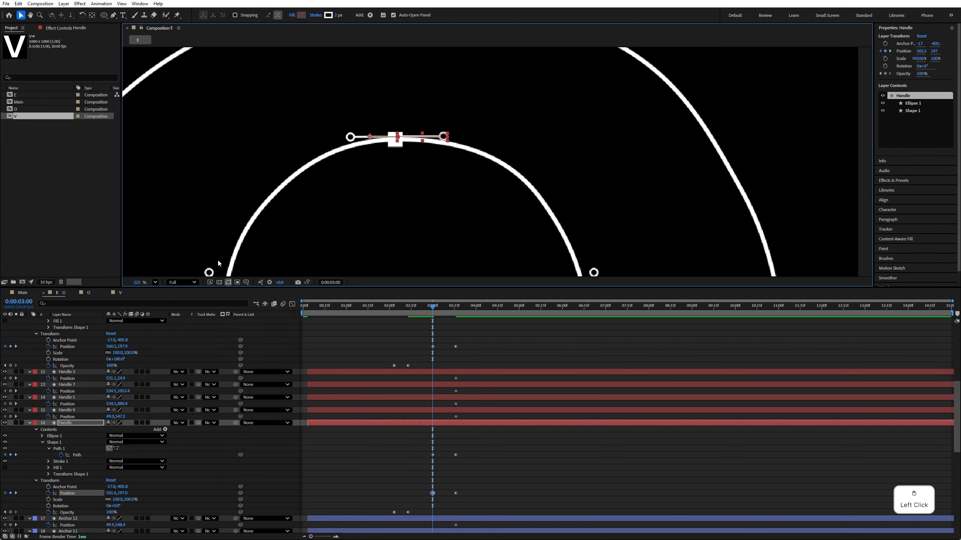
Preview the animation from 0:00:03:00 to check how the two handles at the counter's top lengthen
left_click(155, 282)
left_click(294, 148)
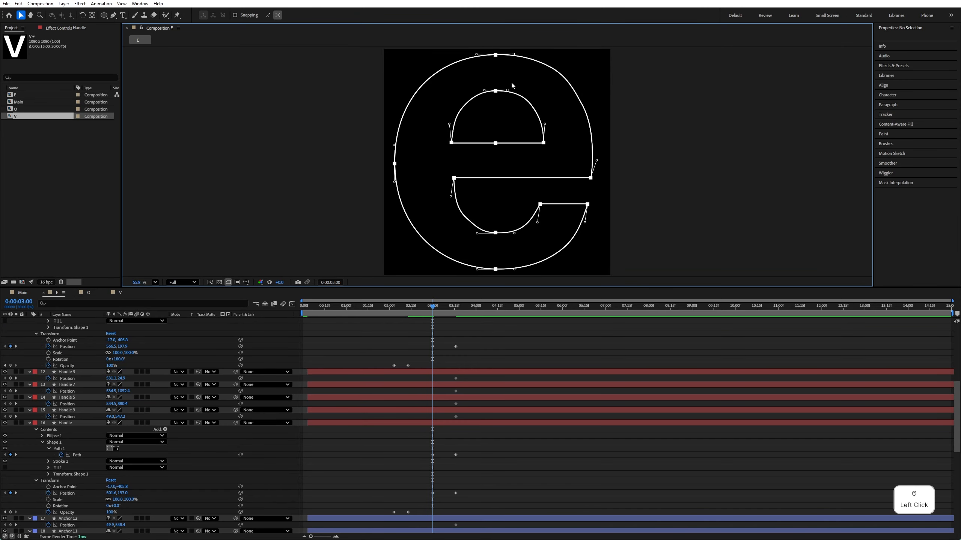
scroll(510, 81, "up", 5)
key("space")
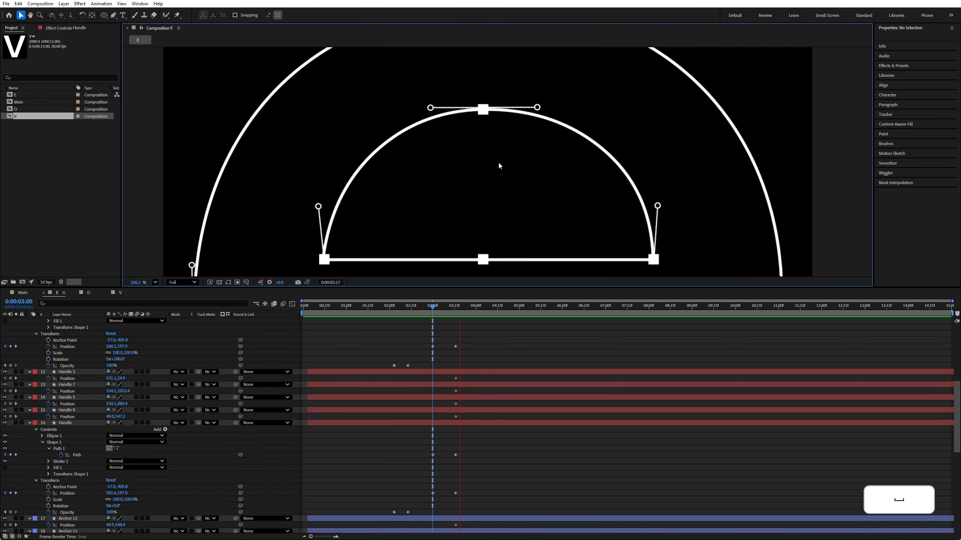
key("space")
left_click_drag(441, 309, 434, 314)
key("space")
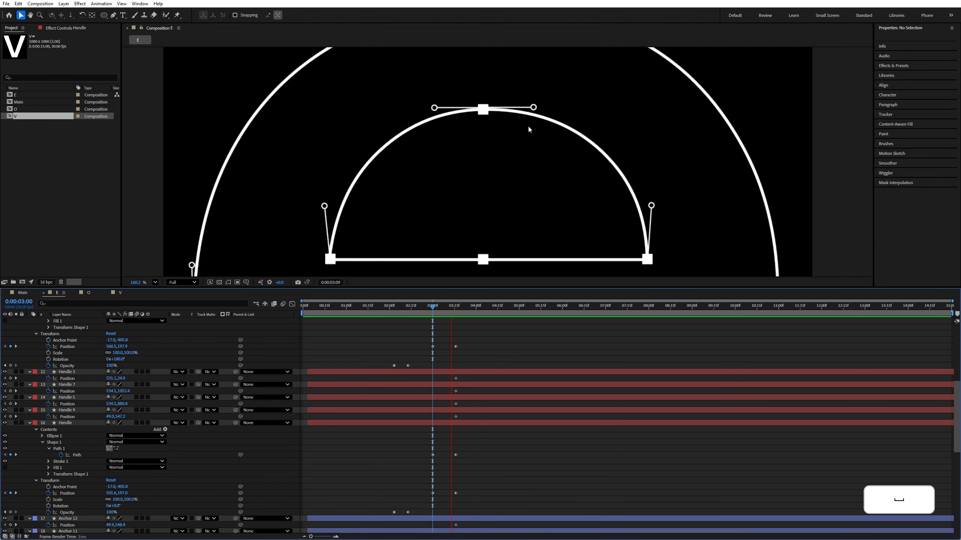
key("space")
scroll(448, 180, "down", 4)
scroll(449, 193, "down", 2)
left_click_drag(478, 183, 464, 115)
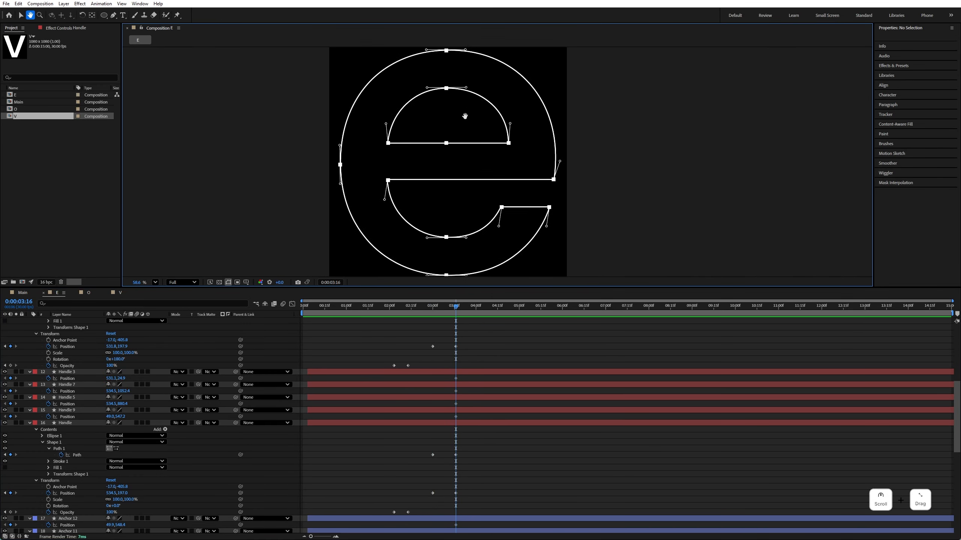
Keyframe the Path of Shape 1 in the Handle 6 layer at 0:00:03:16
mouse_move(446, 309)
left_mouse_down()
mouse_move(433, 308)
mouse_move(455, 309)
mouse_move(434, 308)
left_mouse_up()
left_click(436, 238)
scroll(68, 450, "down", 5)
scroll(68, 449, "up", 10)
left_click(29, 423)
left_click(29, 422)
left_click(37, 430)
left_click(43, 442)
left_click(48, 449)
left_click(61, 455)
Shorten the Handle 6 line at 0:00:03:00 and slide the layer back onto the lower curve's bottom anchor
scroll(448, 236, "up", 9)
left_click(433, 246)
key("g")
left_click(74, 448)
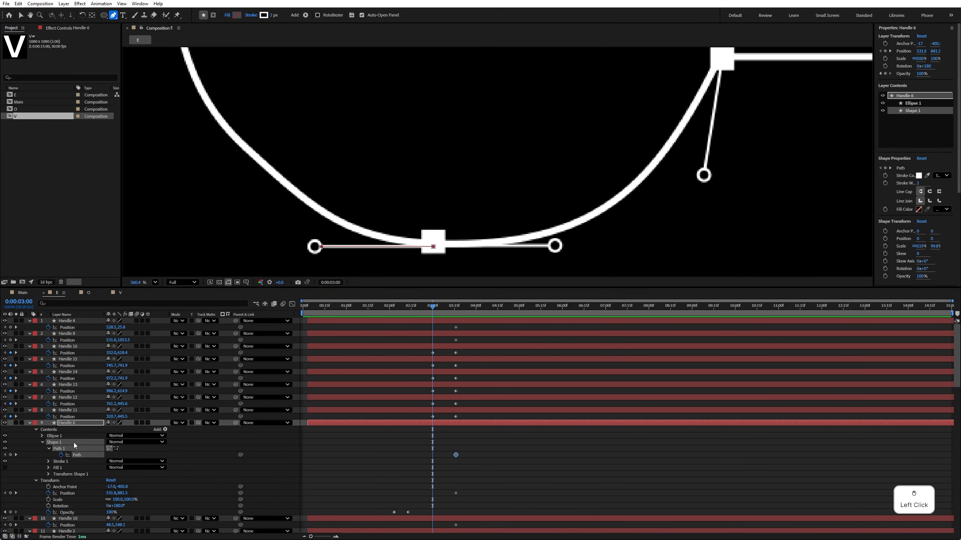
left_click_drag(433, 247, 393, 250)
key("v")
left_click(68, 423)
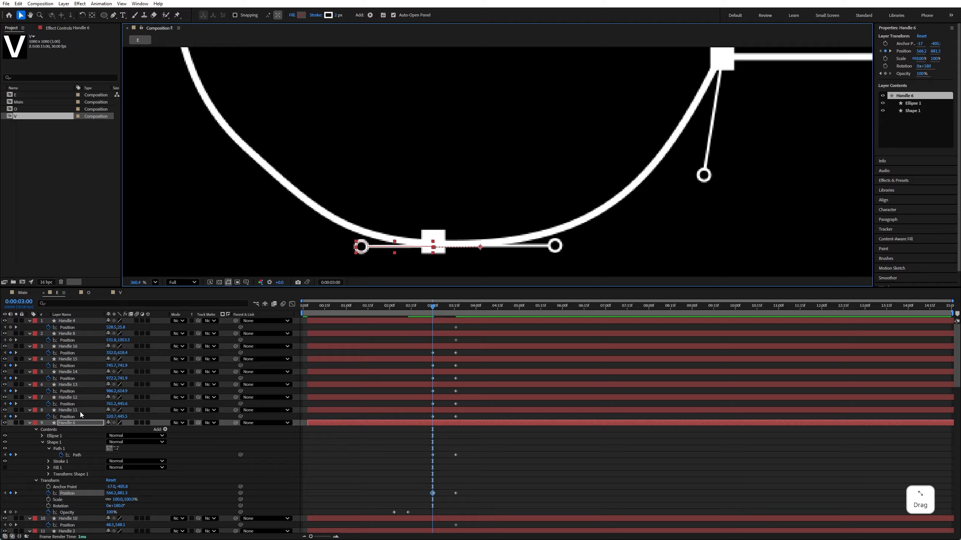
left_click(79, 411)
Keyframe the Path of Shape 1 in the Handle 5 layer at 0:00:03:16
left_click(455, 308, "shift")
left_click(550, 248)
left_click(30, 423)
left_click(30, 423)
left_click(36, 430)
left_click(42, 442)
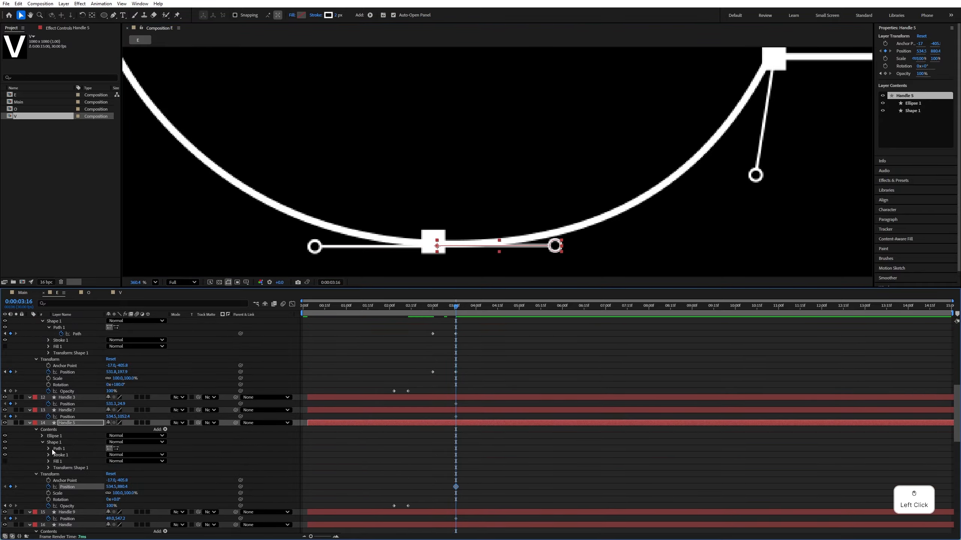
left_click(49, 448)
left_click(61, 455)
Shorten the Handle 5 line at 0:00:03:00 and slide the layer back onto the lower curve's bottom anchor
left_click_drag(456, 308, 433, 308)
left_click(113, 16)
left_click(75, 424)
left_click_drag(436, 246, 480, 247)
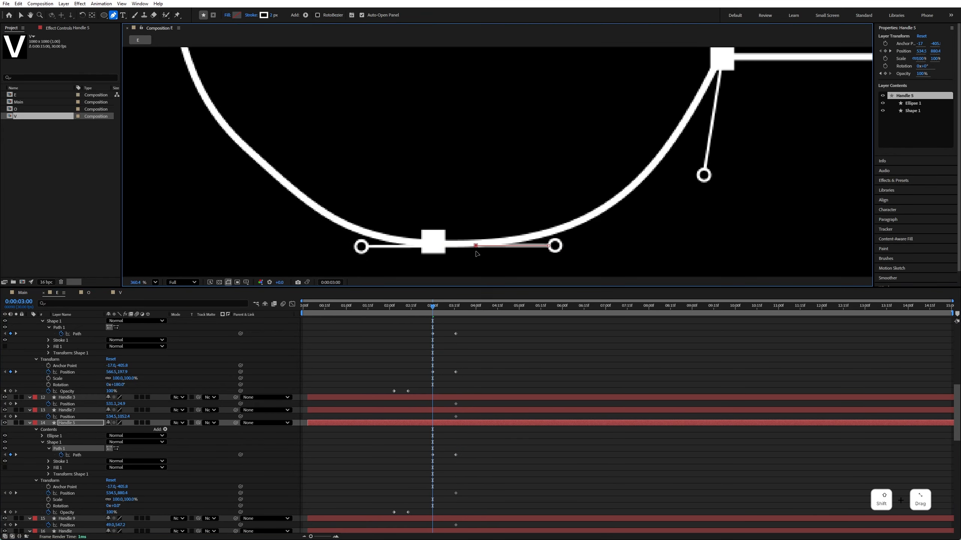
key("v")
left_click(72, 423)
left_click_drag(555, 246, 512, 246)
scroll(428, 273, "down", 1)
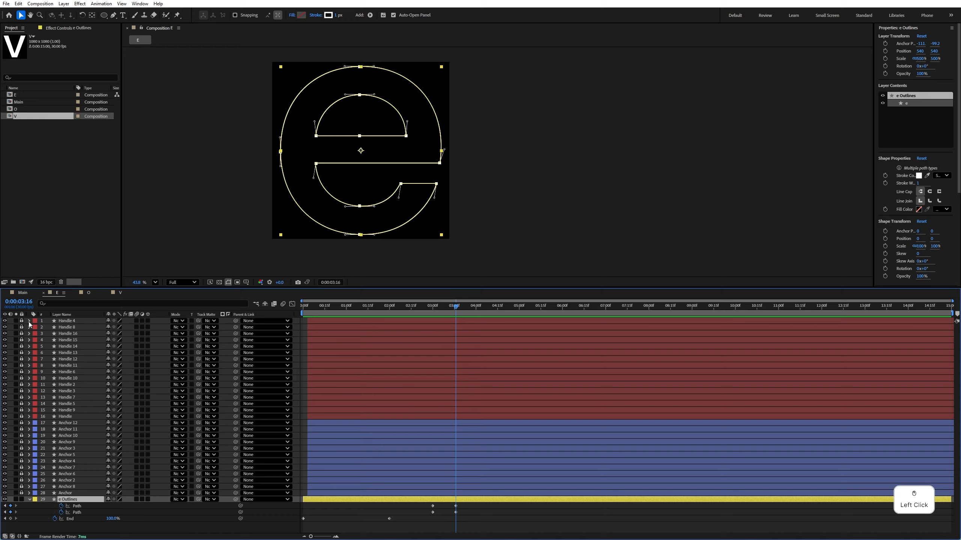
Open the O composition at 0:00:03:16 and change the o Outlines layer's label colour to yellow
left_click(85, 293)
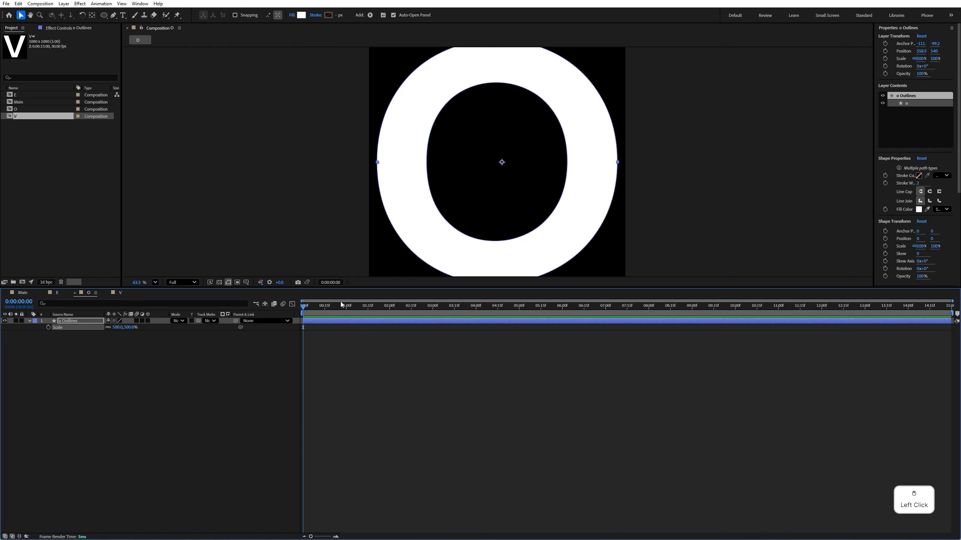
left_click_drag(401, 307, 460, 308)
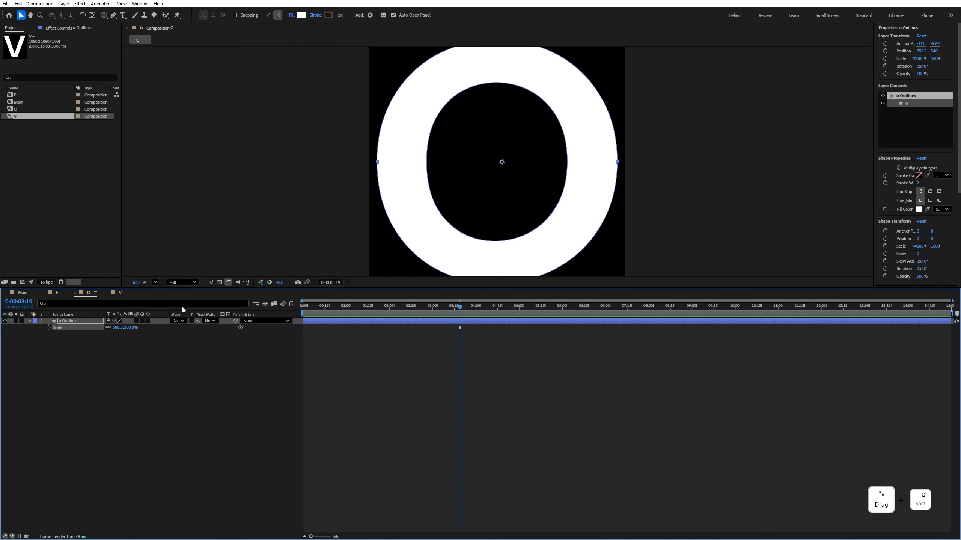
left_click(32, 304)
type("316")
key("Return")
left_click(34, 321)
left_click(55, 361)
Unlock the E composition's anchor and handle layers and copy Anchor 4, Handle 2 and Handle into the O composition
left_click(60, 295)
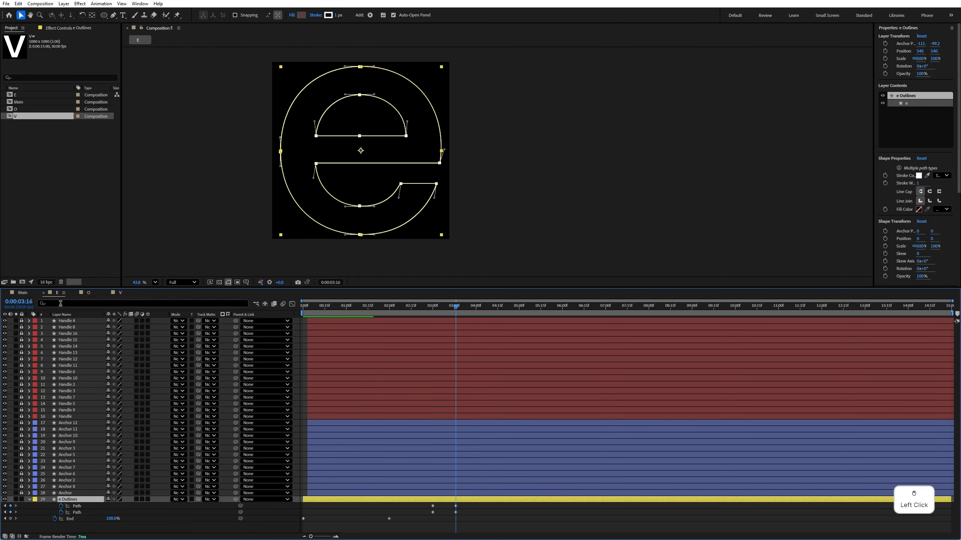
left_click_drag(22, 320, 21, 493)
left_click(67, 493)
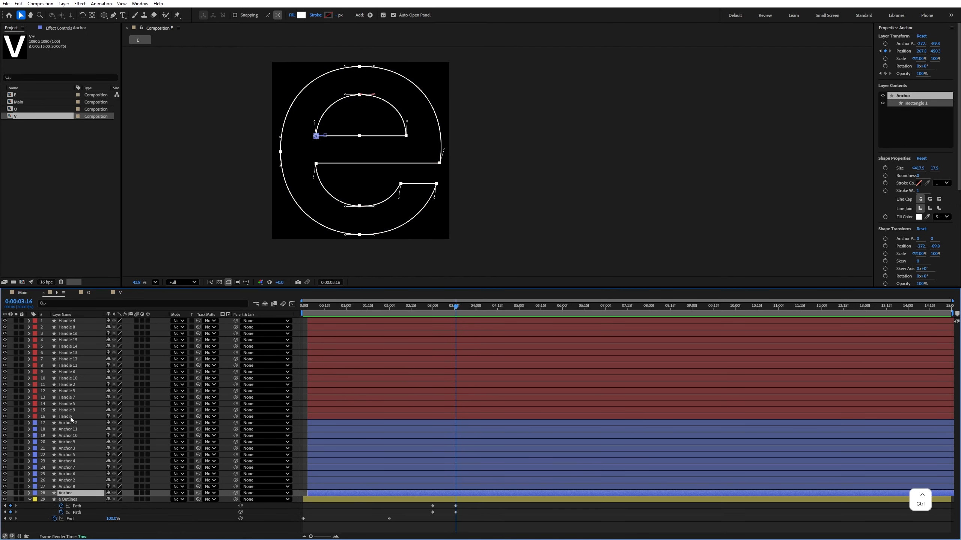
left_click(70, 417, "ctrl")
left_click(68, 499)
left_click(21, 499)
left_click_drag(339, 82, 384, 98)
key("ctrl+c")
left_click(89, 293)
key("ctrl+v")
Remove the Path, Position and Opacity keyframes from the pasted Anchor 4, Handle 2 and Handle layers
key("u")
left_click(55, 385)
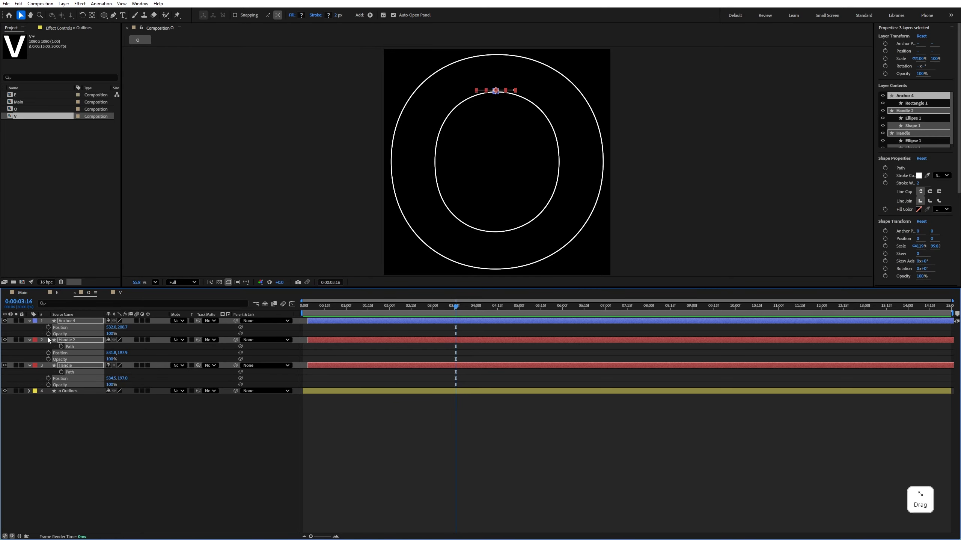
left_click(29, 321)
Lock the o Outlines layer and place the anchor with its two handles on the top of the inner outline
scroll(496, 87, "up", 3)
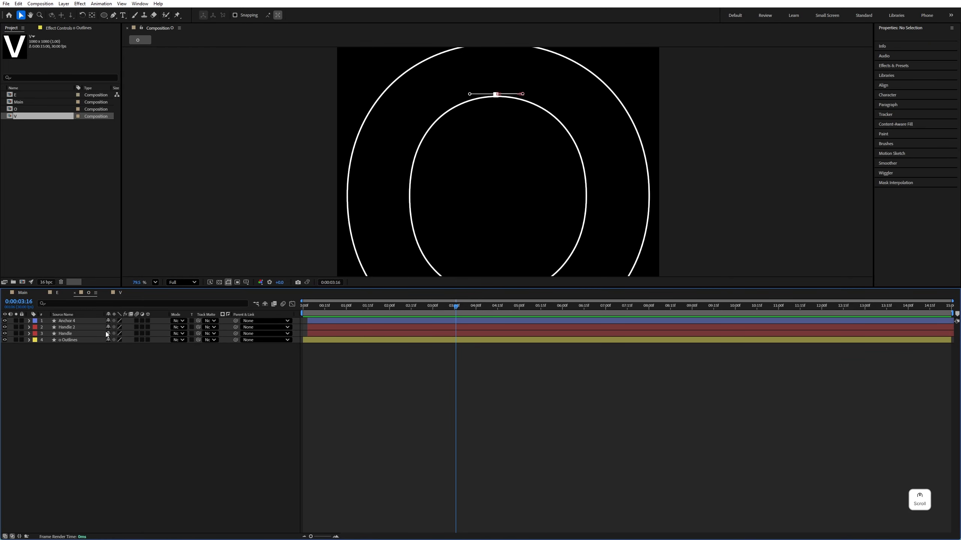
left_click(21, 340)
left_click_drag(499, 155, 450, 216)
scroll(451, 216, "up", 3)
left_click_drag(427, 122, 452, 155)
left_click(452, 156)
Duplicate the anchor with its two handles and place the copy on the bottom of the O's inner outline
scroll(450, 158, "down", 5)
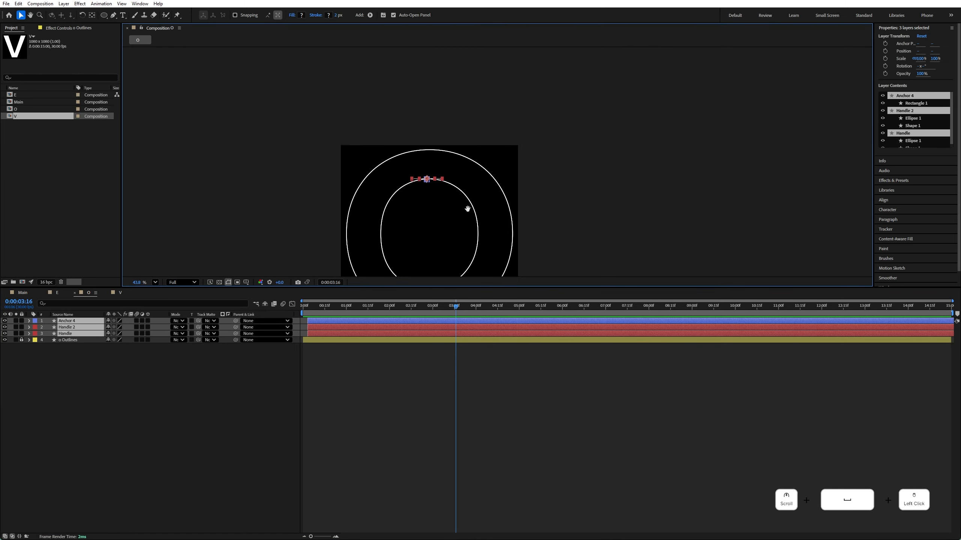
left_click_drag(467, 208, 465, 161)
key("ctrl+d")
left_click_drag(424, 132, 427, 241)
left_click(424, 216)
Add the E and O compositions to Main and place the O to the right of the E
left_click(23, 293)
left_click_drag(16, 95, 68, 349)
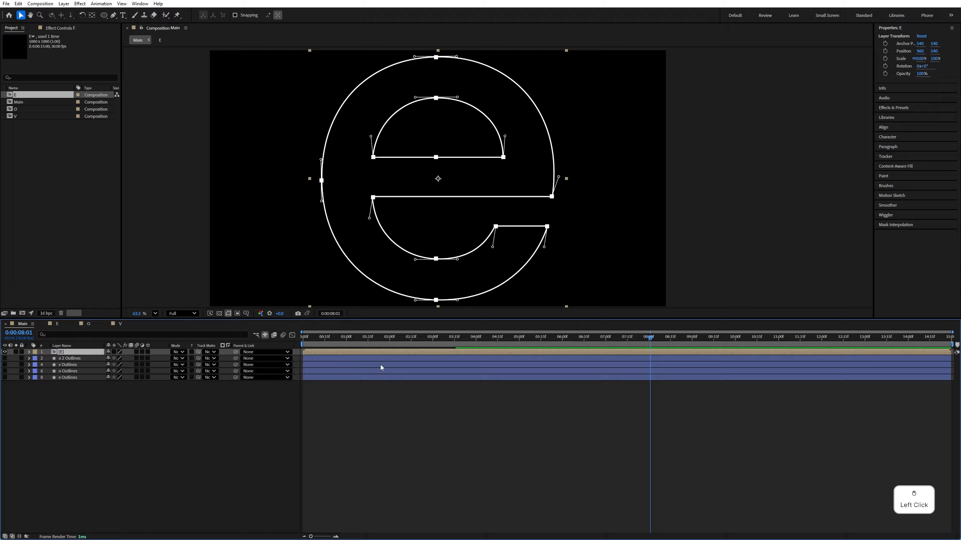
left_click(479, 337)
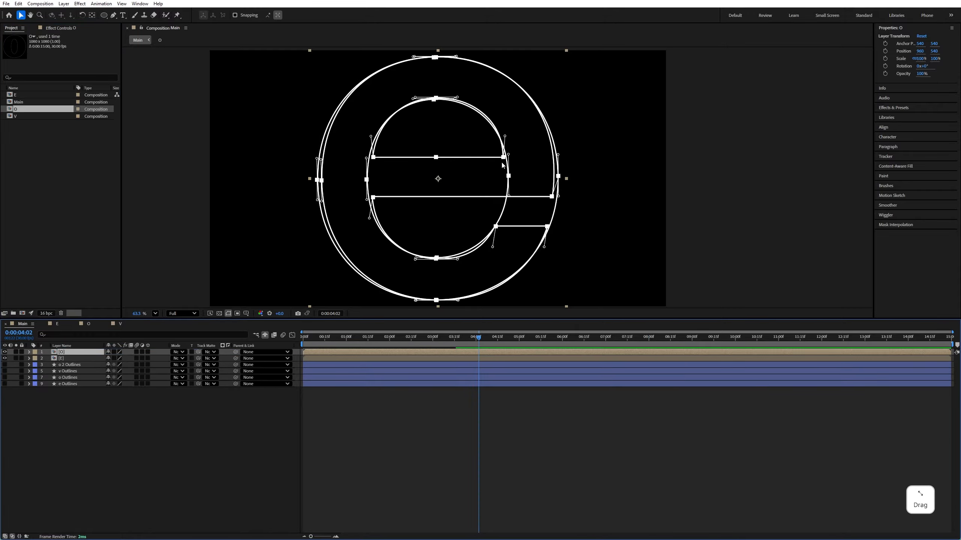
left_click_drag(478, 171, 722, 159)
Add the V composition to Main and place it to the right of the O
left_click_drag(15, 116, 64, 351)
scroll(335, 188, "down", 3)
left_click_drag(375, 185, 588, 185)
Duplicate the O layer, move the copy to the top of the layer stack and place it right of the V
left_click(65, 359)
key("ctrl+d")
left_click_drag(66, 361, 69, 349)
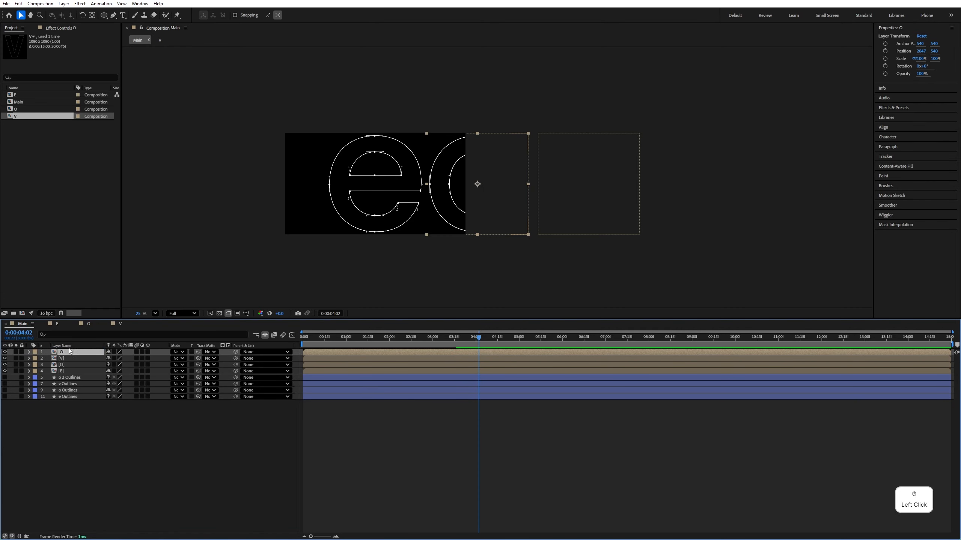
left_click_drag(444, 172, 671, 176)
Create a null object in Main and rename it "Logo controller"
left_click(133, 423)
right_click(131, 423)
mouse_move(148, 428)
left_click(249, 468)
key("Return")
type("Logo controller")
key("Return")
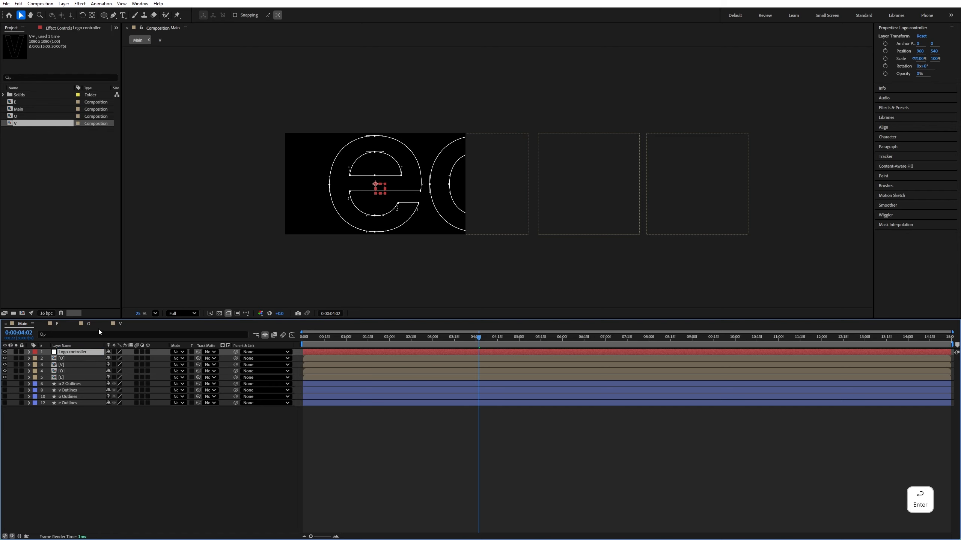
Parent the four letter composition layers to the Logo controller null
left_click(63, 358)
left_click(68, 376, "shift")
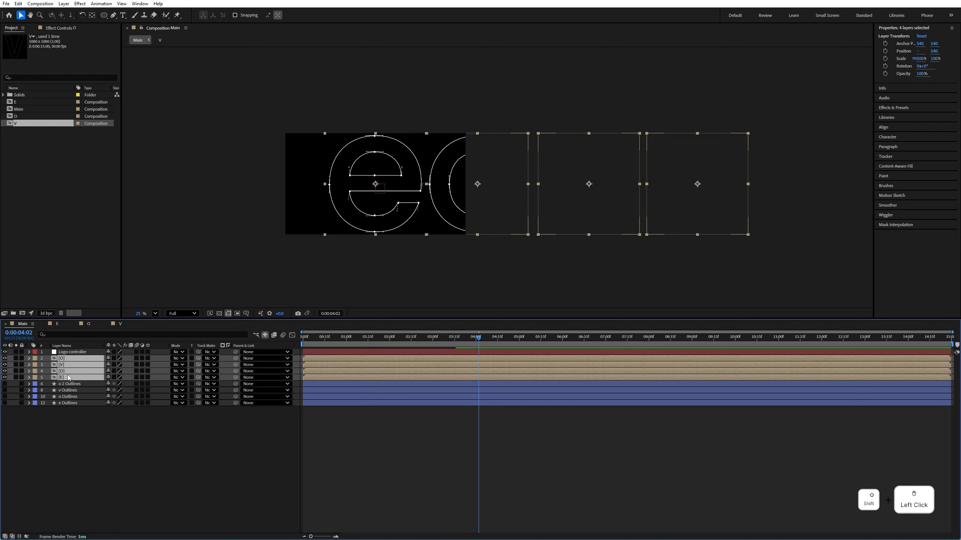
left_click_drag(237, 360, 71, 354)
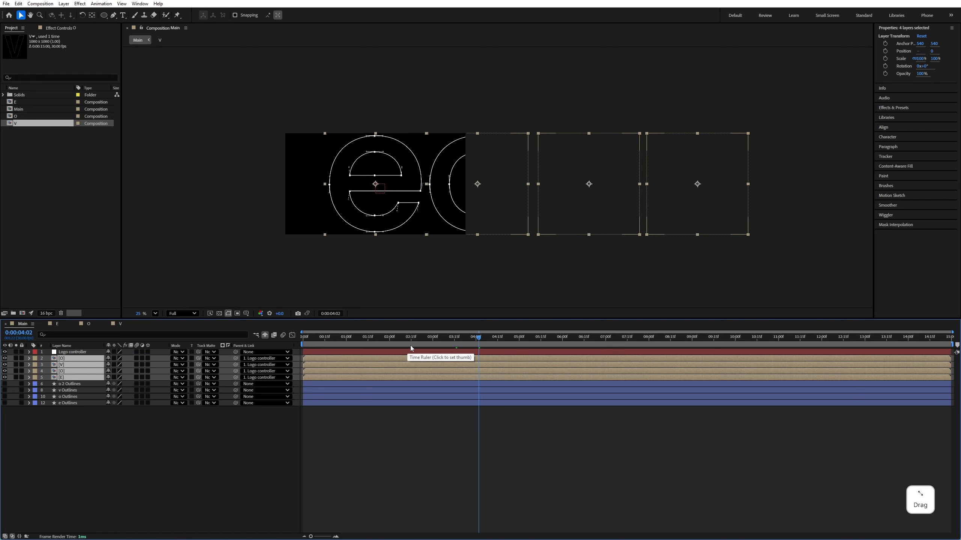
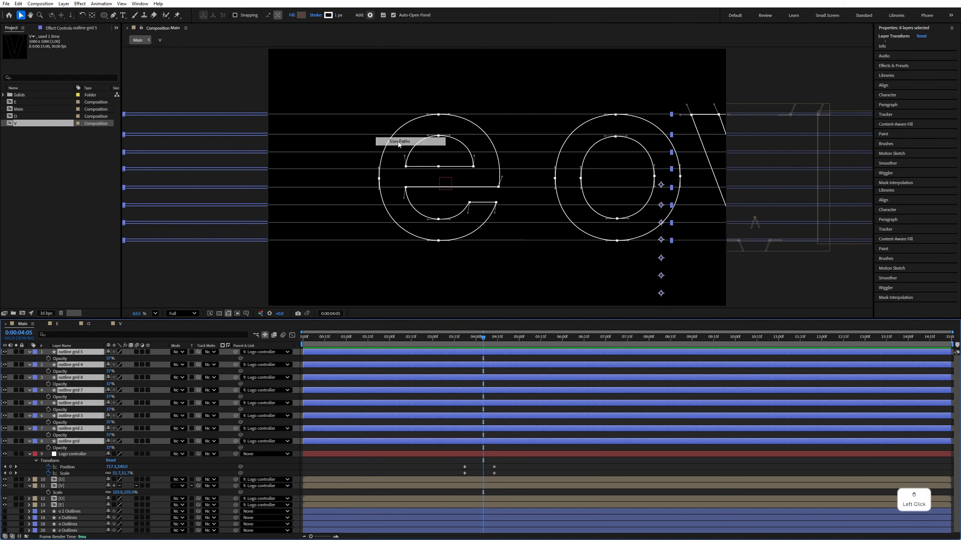
Keyframe the Trim Paths End of the eight outline grid layers at 100% at 0:00:04:13 and 0% at 0:00:03:22, then preview
left_click_drag(483, 337, 492, 348)
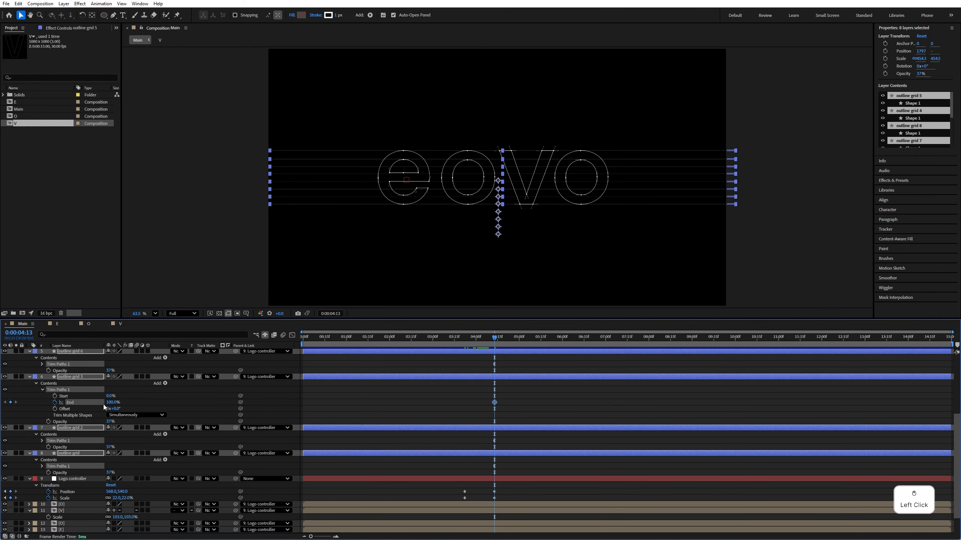
left_click_drag(476, 341, 462, 342)
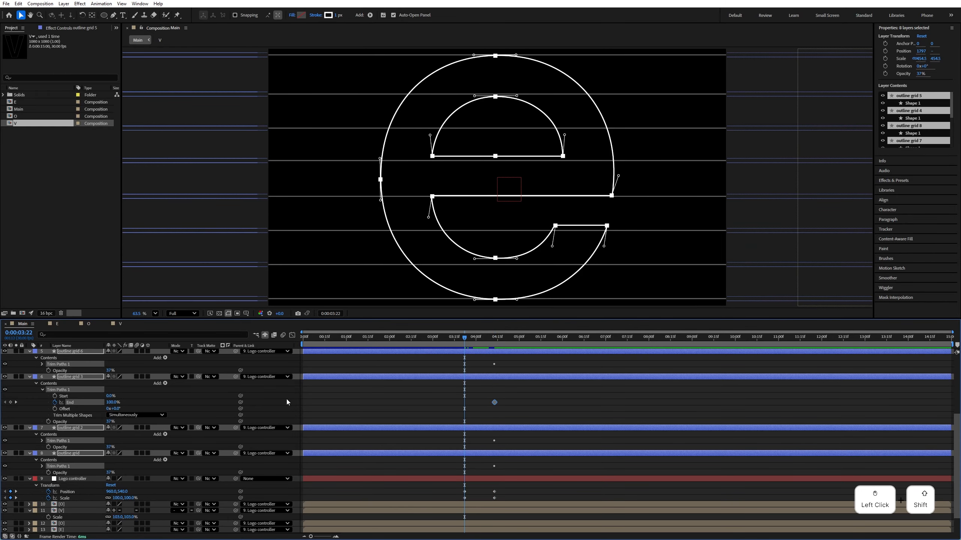
left_click_drag(112, 403, 64, 409)
key("space")
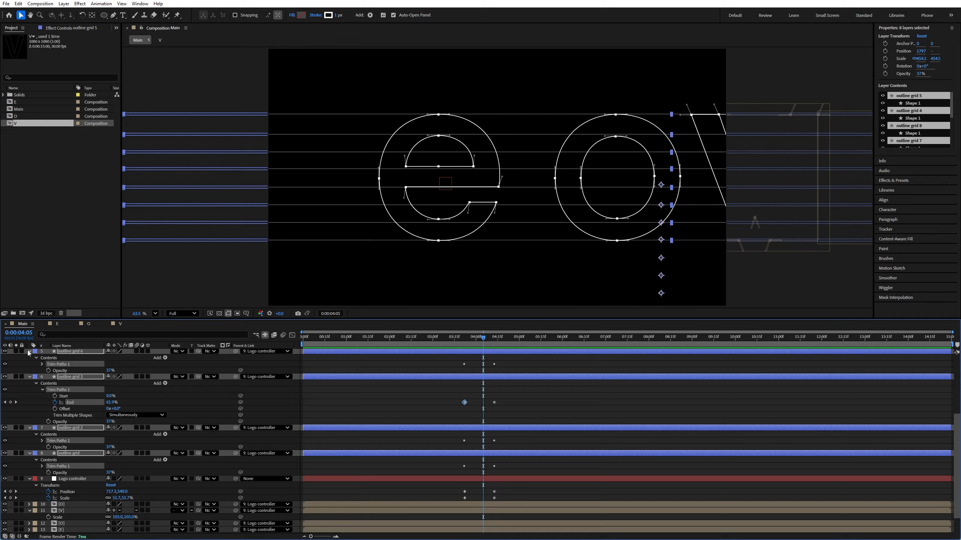
Shift the eight grid lines' Trim Paths End keyframes to about 0:00:04:04 and 0:00:05:09 and preview the timing
left_click(29, 351)
key("u")
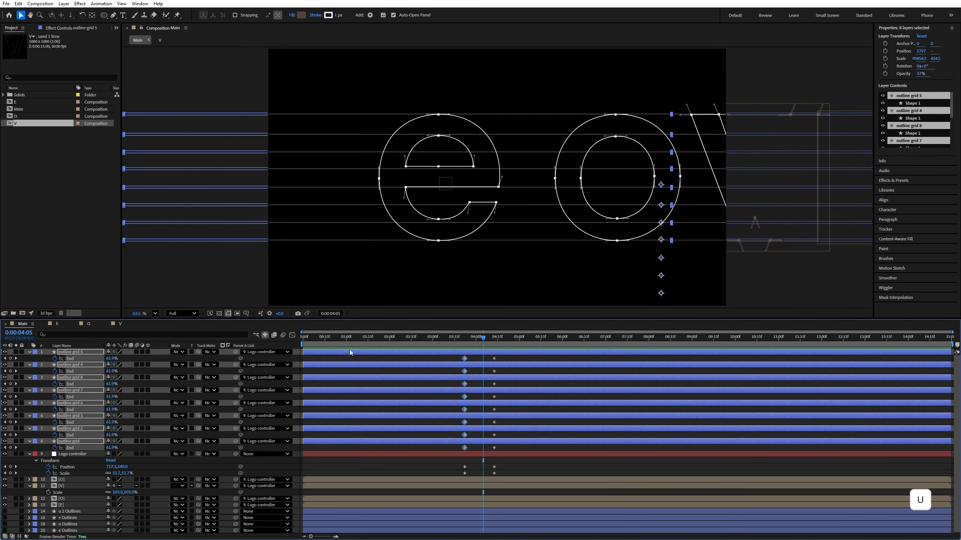
key("space")
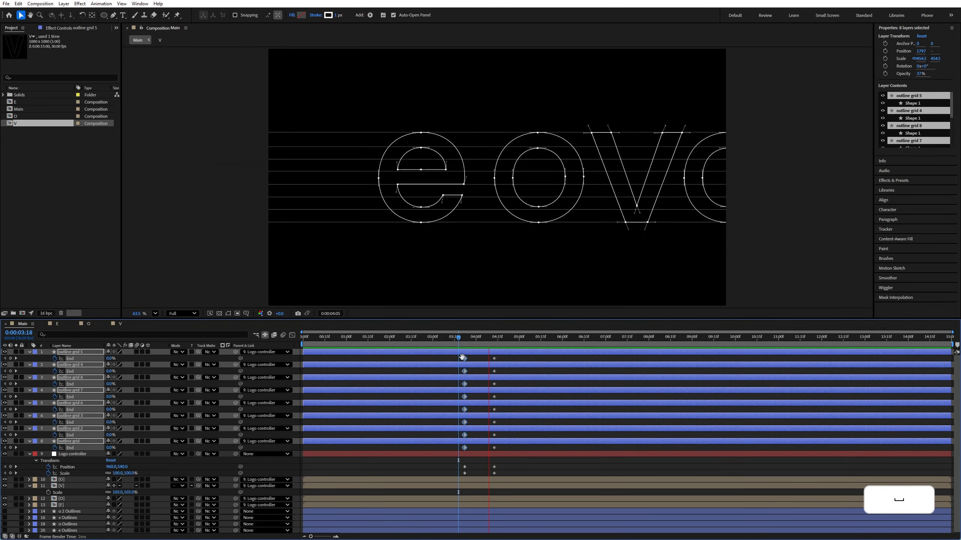
left_click_drag(458, 360, 513, 453)
left_click_drag(531, 356, 533, 451)
left_click(438, 346)
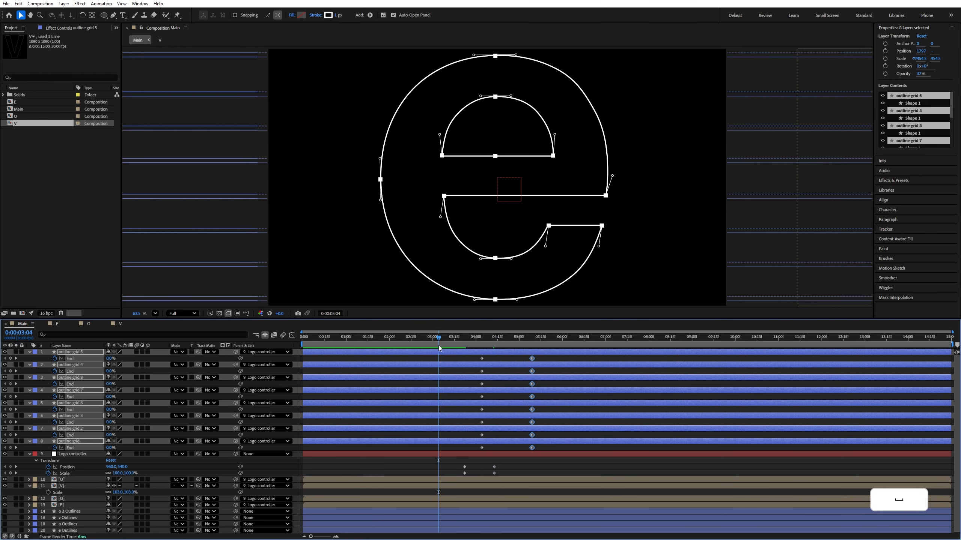
key("space")
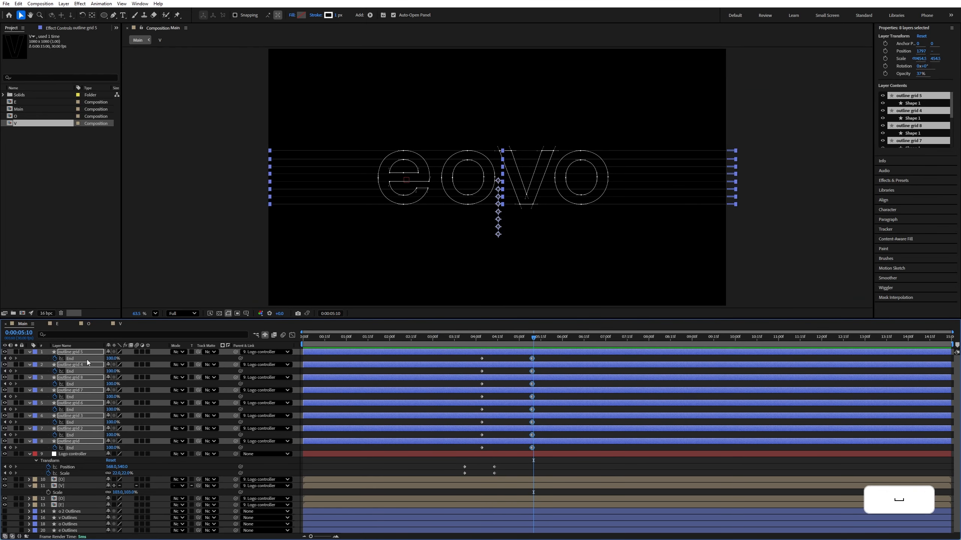
Duplicate the outline grid 5 layer and set the copy's rotation to 90°
left_click(30, 353, "ctrl")
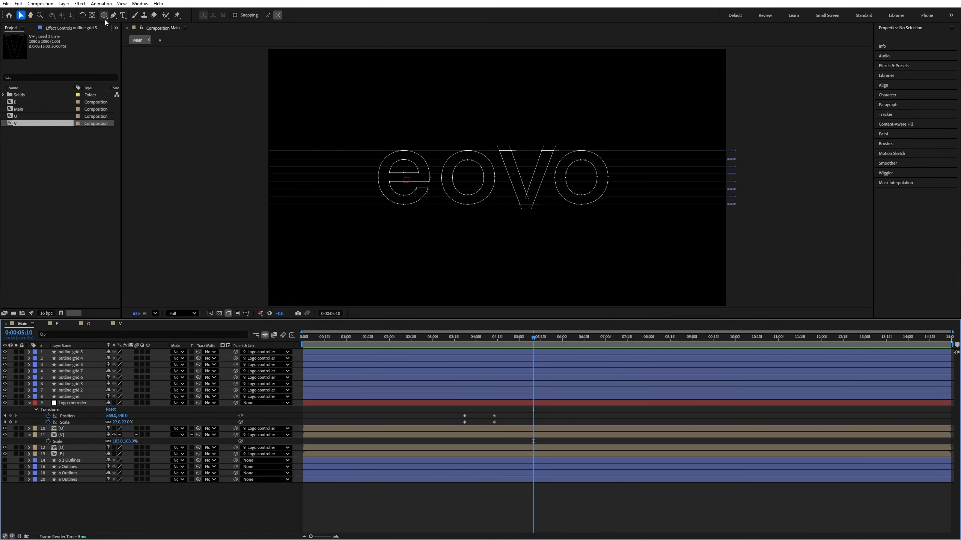
left_click(75, 354, "ctrl")
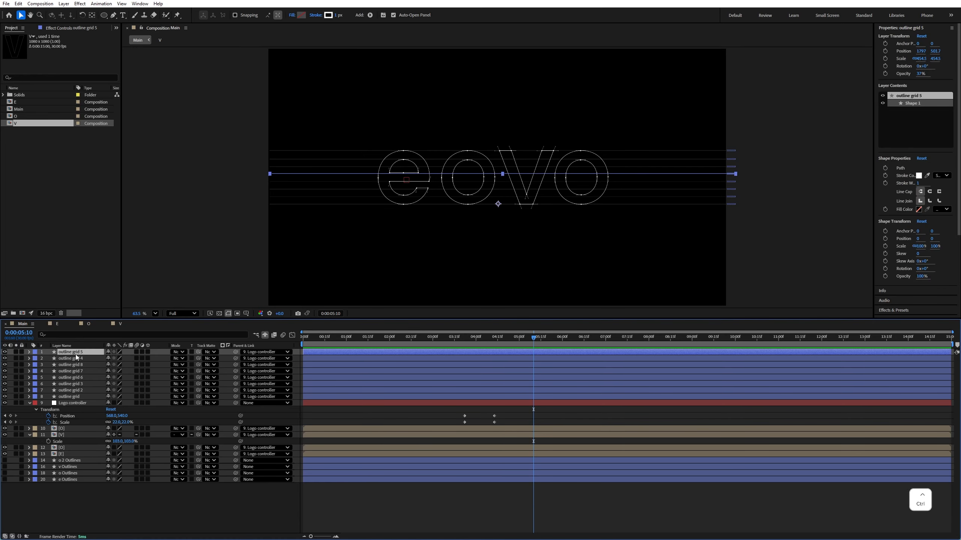
key("ctrl+d")
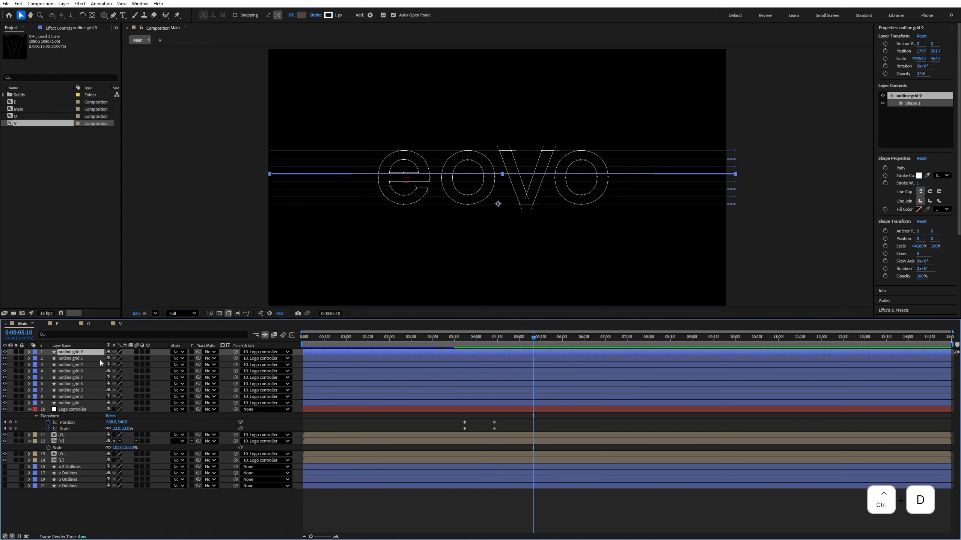
key("r")
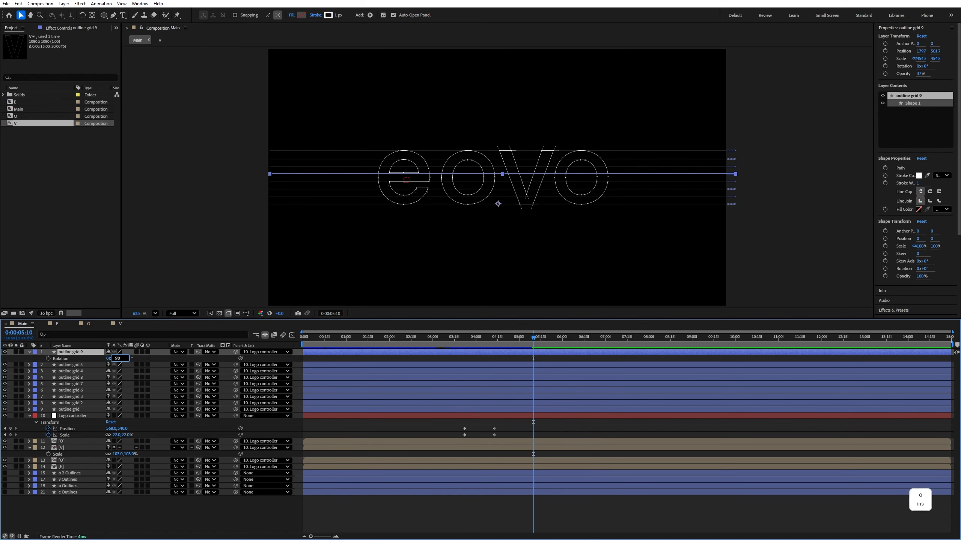
key("Return")
Delete the Trim Paths from the rotated outline grid copy
left_click(30, 352)
left_click(30, 353)
left_click(36, 360)
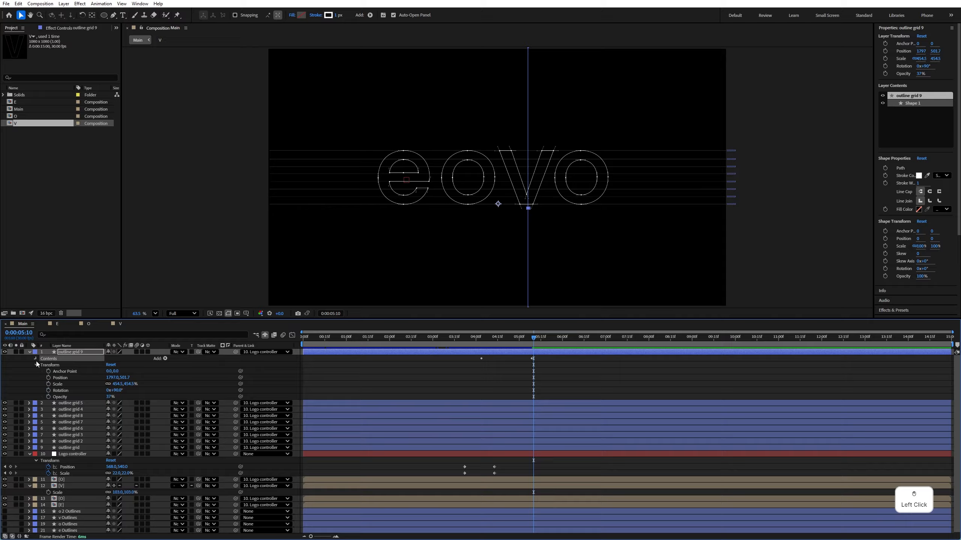
left_click(52, 372)
key("Delete")
left_click(29, 353)
key("v")
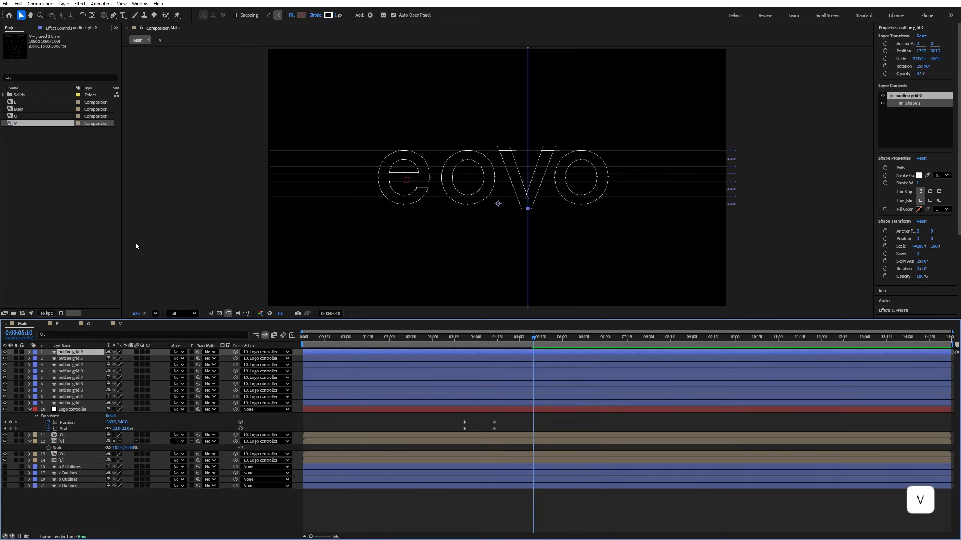
Move the vertical grid line horizontally so it meets the right edge of the e
left_click(218, 229)
left_click_drag(527, 231, 429, 229)
left_click(425, 227)
left_click(430, 232)
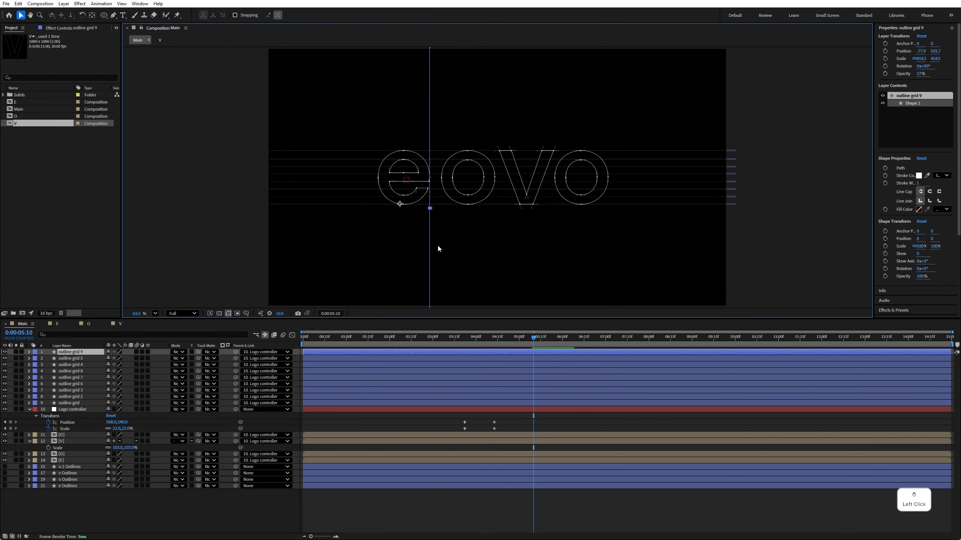
Duplicate the vertical grid line four times and place the copies at both side edges of the first o and the v
key("ctrl+d")
left_click(432, 232, "shift")
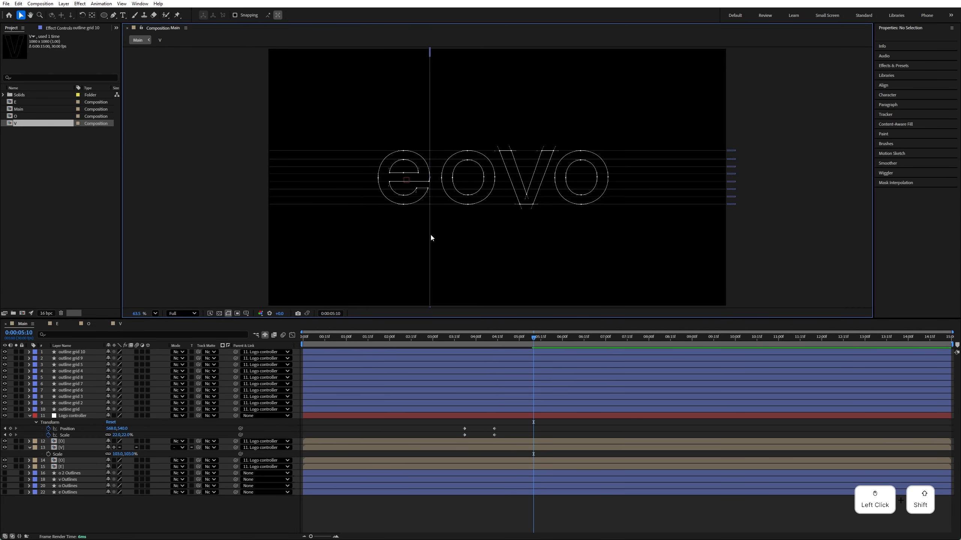
left_click(430, 232)
left_click_drag(430, 232, 500, 224)
key("ctrl+d")
key("ctrl+d")
left_click(507, 227)
scroll(491, 212, "up", 5)
key("ctrl+d")
left_click_drag(430, 239, 535, 237)
left_click(430, 235)
Move the V and final O layers slightly to the right to widen their letter spacing
left_click(62, 467)
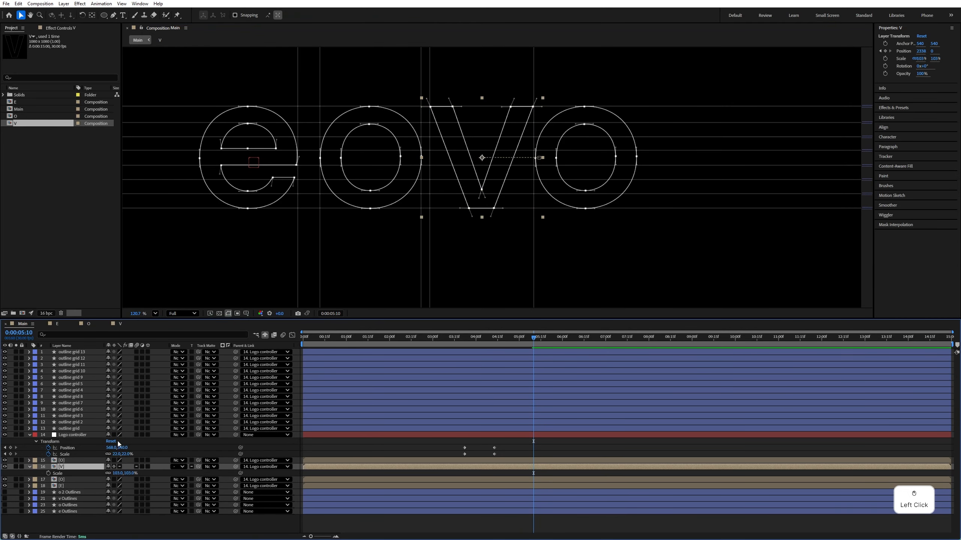
key("j")
left_click(62, 461, "shift")
left_click_drag(464, 180, 470, 180)
left_click(470, 181, "shift")
left_click_drag(549, 181, 556, 181)
Realign the v's two vertical grid lines with its edges and add a duplicate line at the final o's left edge
left_click_drag(430, 233, 436, 233)
left_click_drag(533, 236, 540, 235)
key("ctrl+d")
left_click_drag(540, 235, 551, 235)
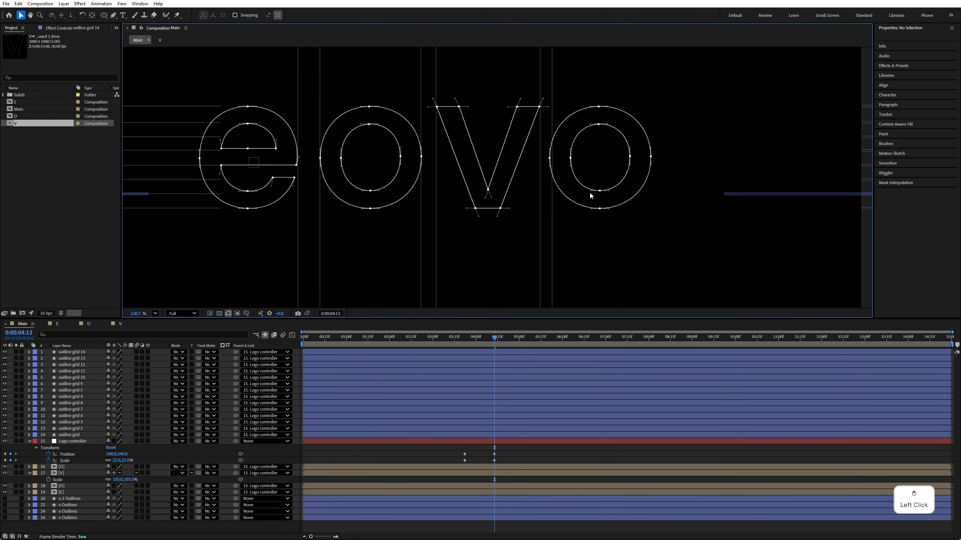
left_click_drag(590, 190, 593, 190)
Nudge the first o, the v and their vertical grid lines slightly left to even out the spacing, then save the project
scroll(276, 250, "down", 8)
scroll(283, 245, "up", 5)
left_click_drag(300, 252, 296, 252)
left_click_drag(340, 215, 337, 216)
left_click_drag(368, 258, 364, 257)
left_click_drag(377, 261, 374, 262)
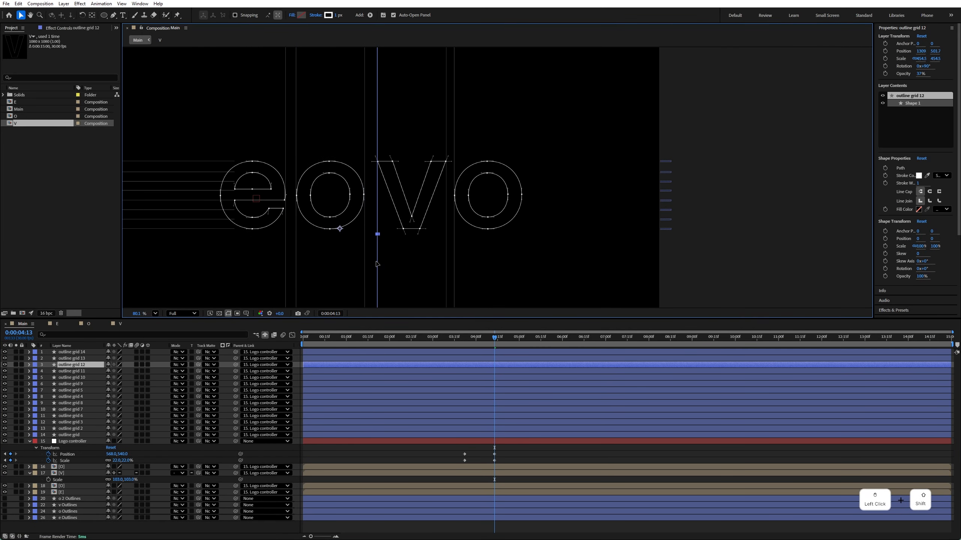
left_click_drag(410, 229, 408, 228)
left_click_drag(446, 261, 443, 261)
left_click(503, 261)
key("ctrl+s")
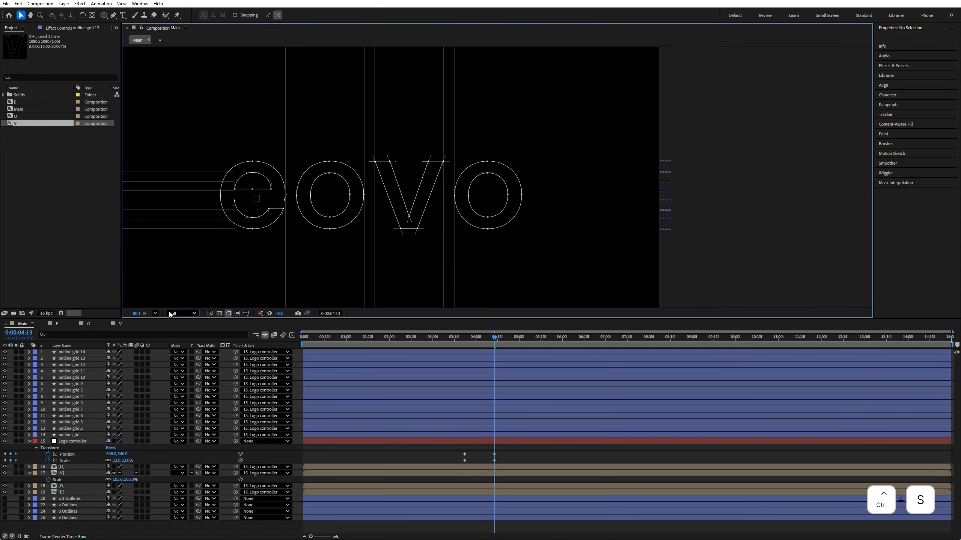
Fit the composition in the viewer and preview the animation from 0:00:03:10
left_click(155, 313)
left_click(166, 324)
left_click(448, 336)
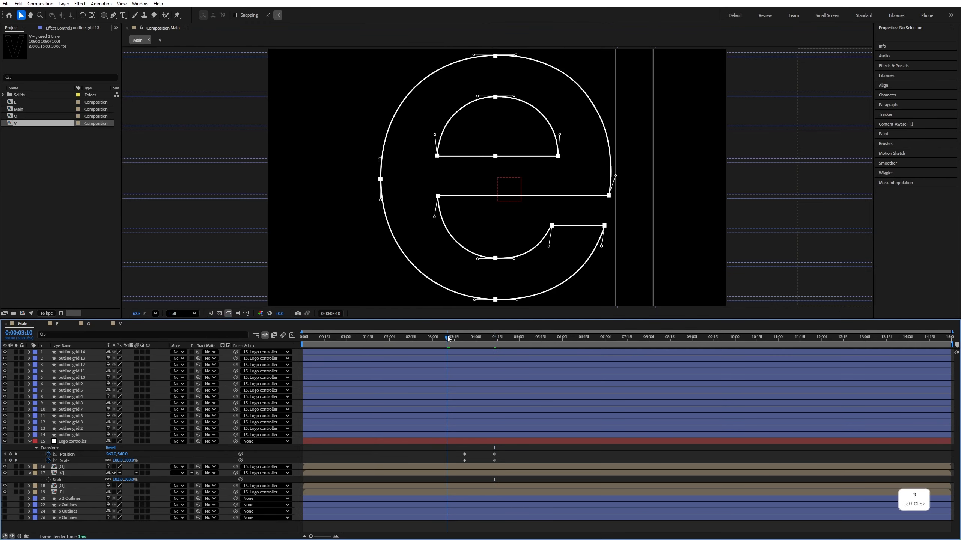
key("space")
left_click(448, 336)
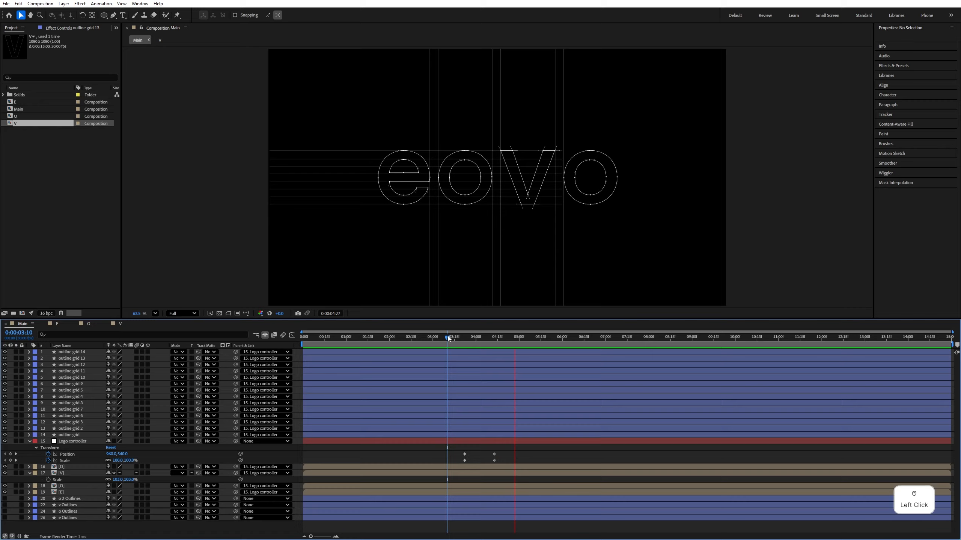
Keyframe the six vertical grid lines' Position at 0:00:04:13, offset them about 761 px to the right at 0:00:03:22, and preview
left_click_drag(456, 336, 494, 445)
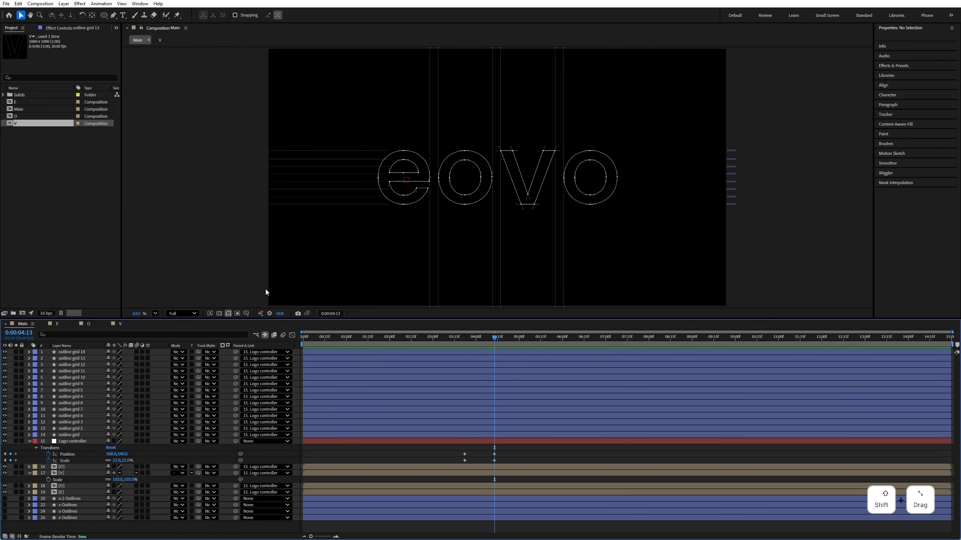
left_click_drag(397, 257, 626, 245)
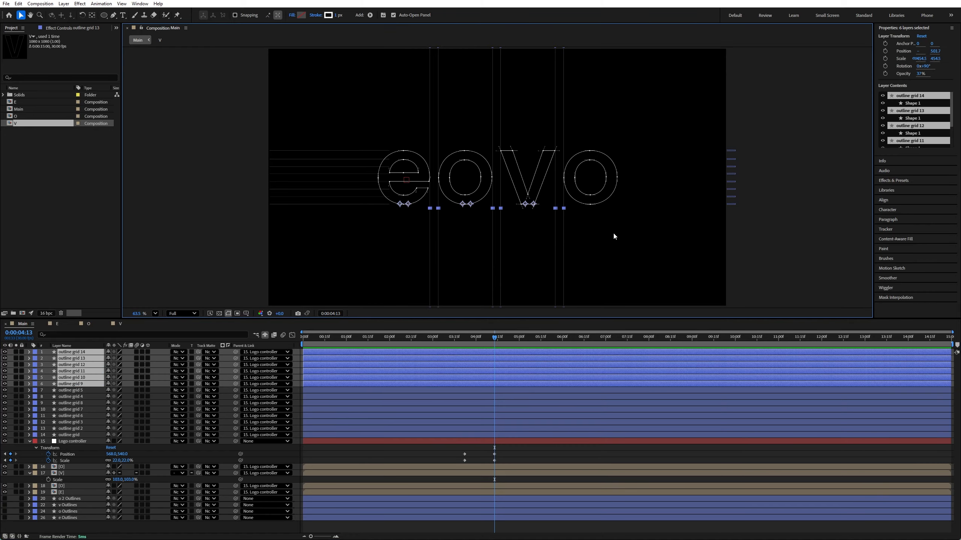
key("p")
left_click(48, 359)
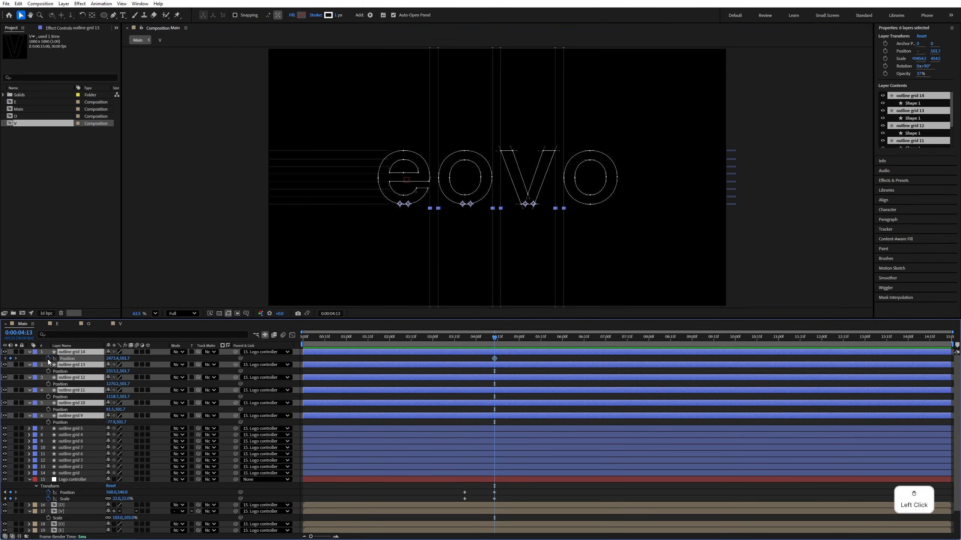
left_click(466, 344)
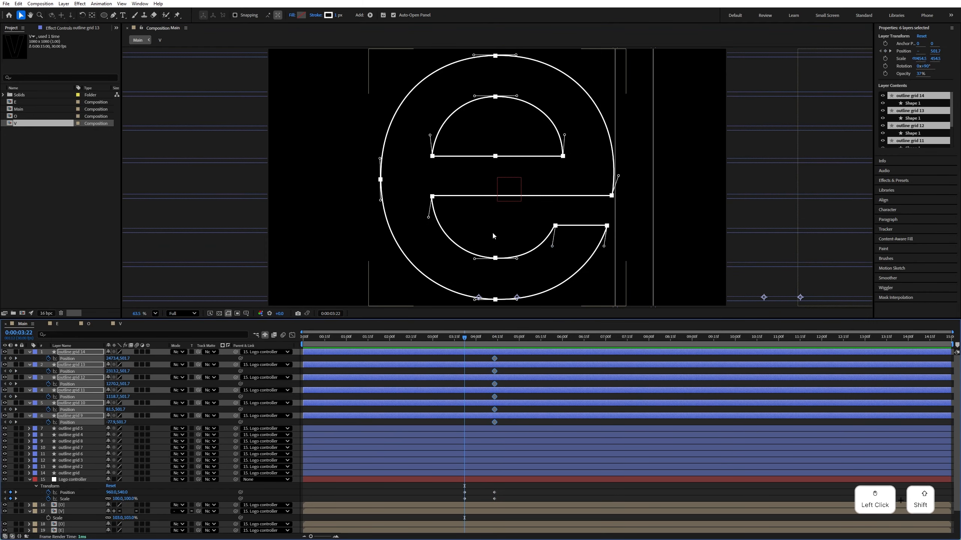
scroll(493, 231, "down", 4)
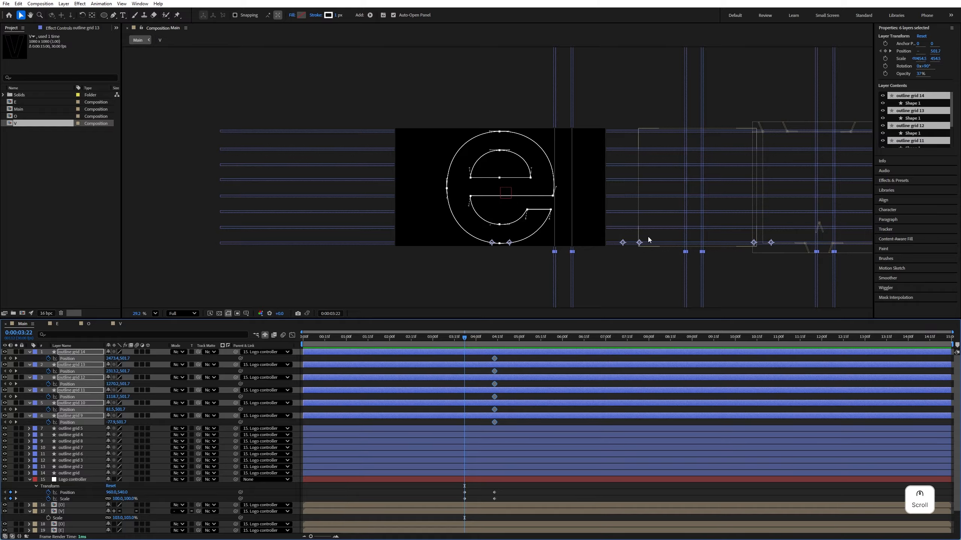
left_click_drag(554, 269, 632, 265)
key("space")
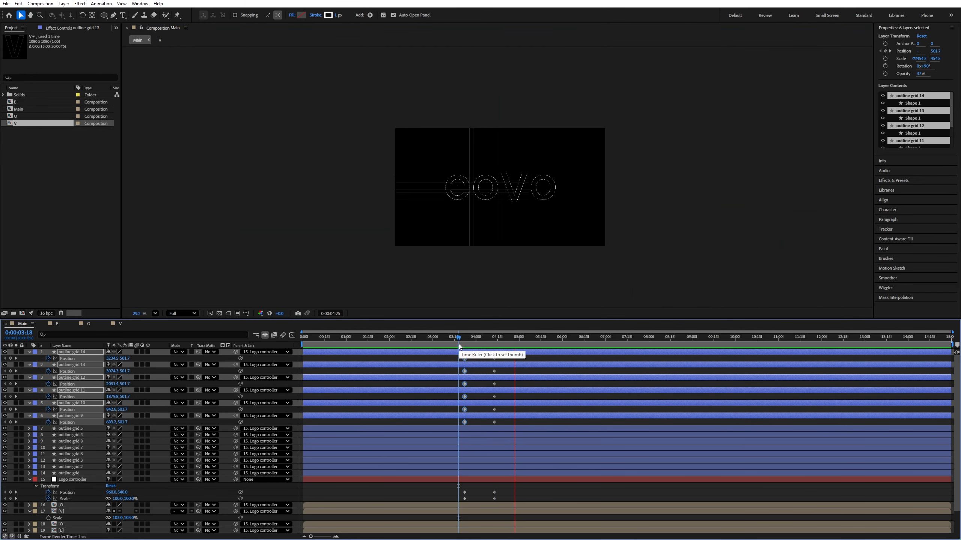
key("space")
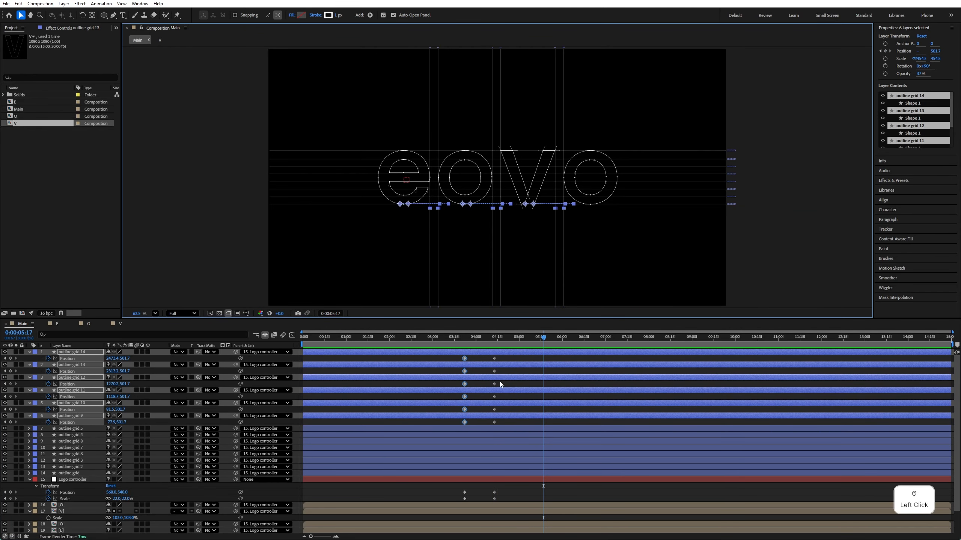
Stagger the vertical grid lines' Position keyframes by about four frames per layer, starting with outline grid 9 at 0:00:03:22, and preview
left_click_drag(505, 421, 449, 351)
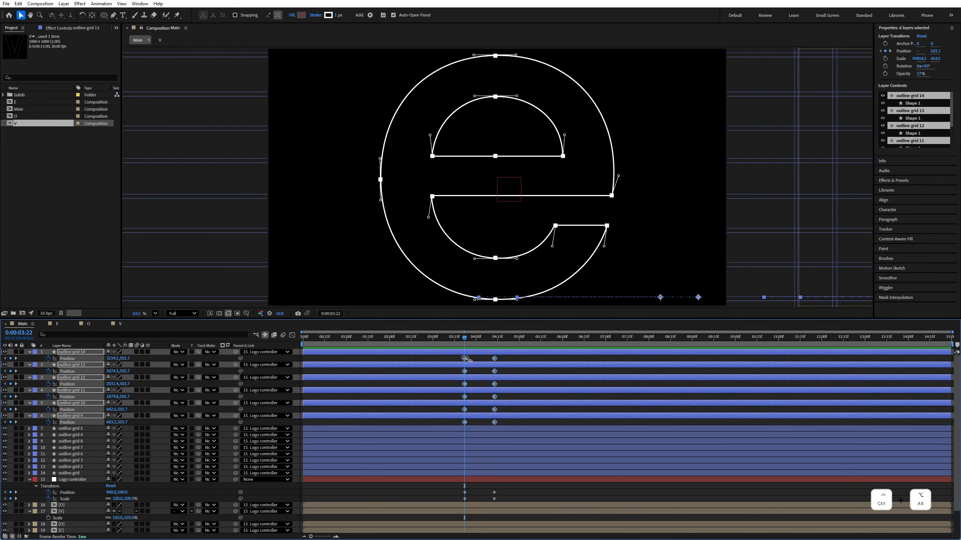
left_click_drag(466, 358, 493, 359)
key("space")
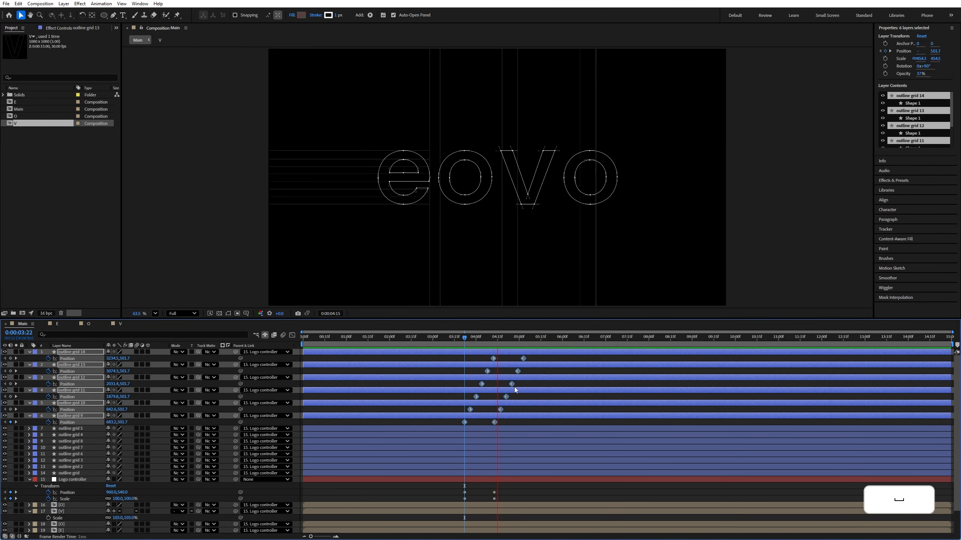
key("space")
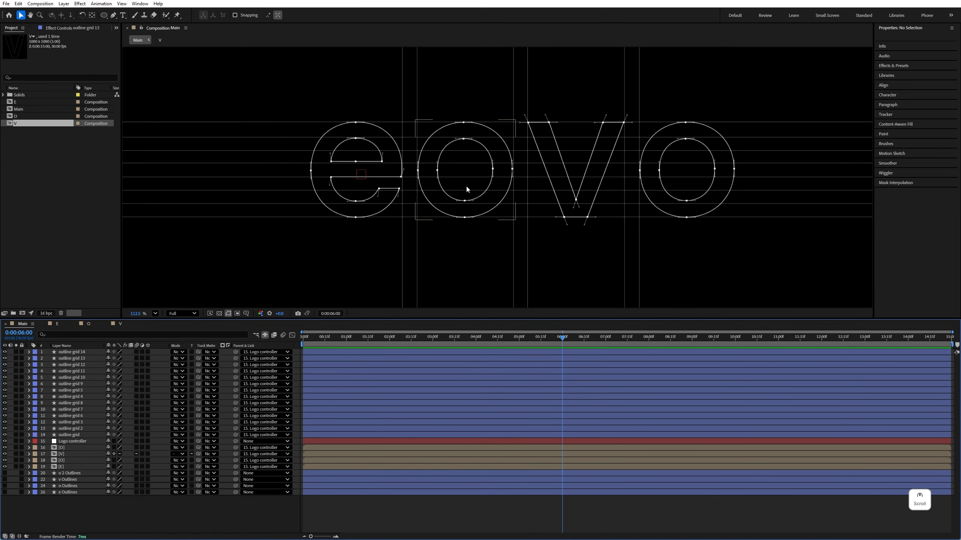
Set the opacity of all fourteen outline grid layers to 25%
scroll(465, 185, "down", 5)
left_click(83, 352)
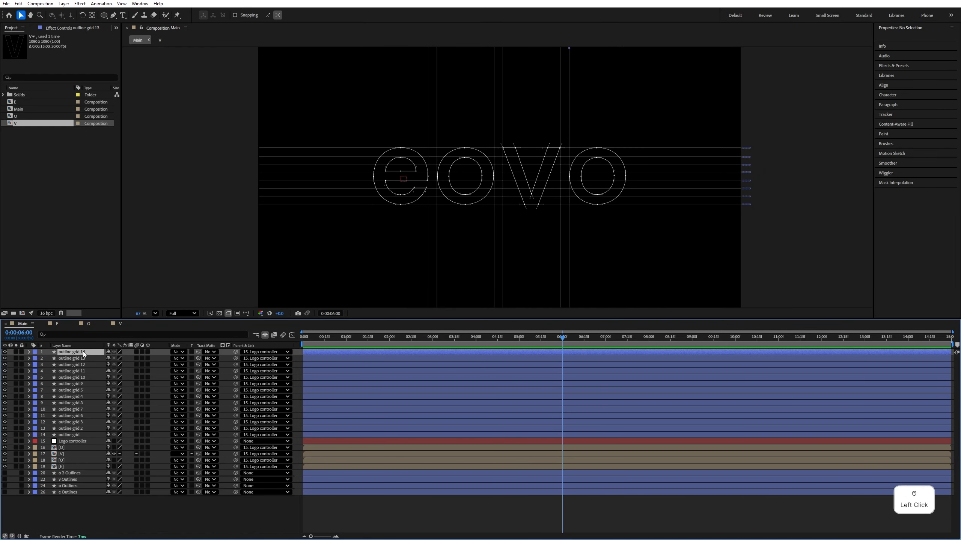
left_click(69, 436, "shift")
key("t")
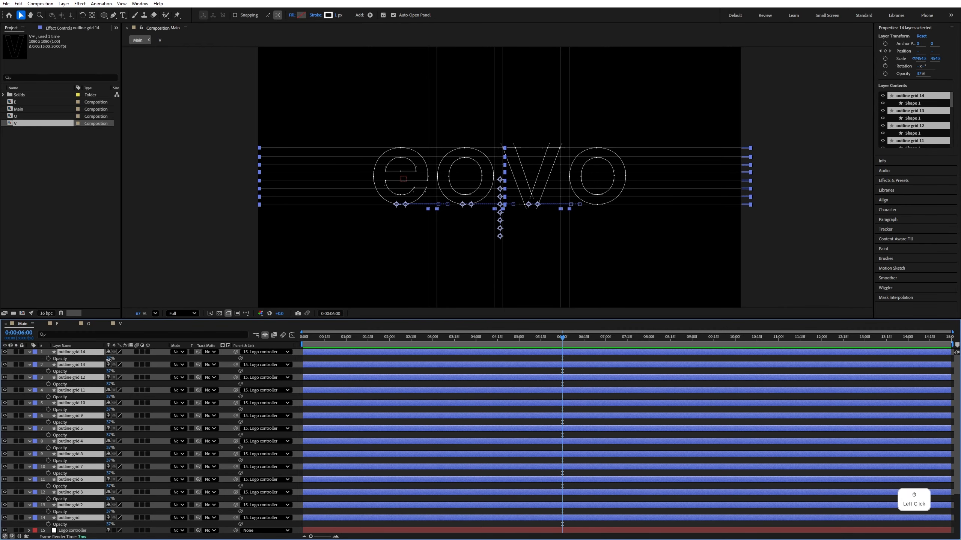
left_click_drag(108, 359, 104, 361)
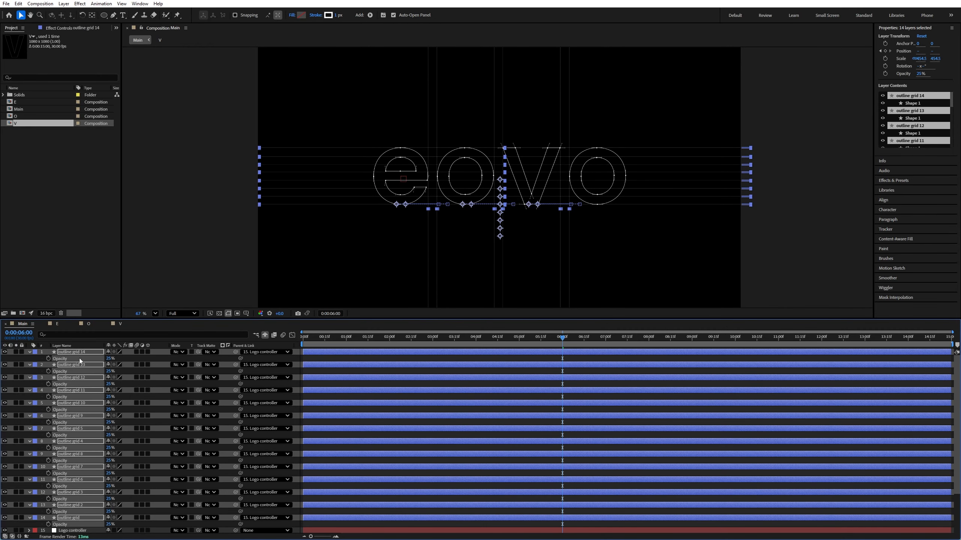
left_click(29, 353)
left_click(114, 511)
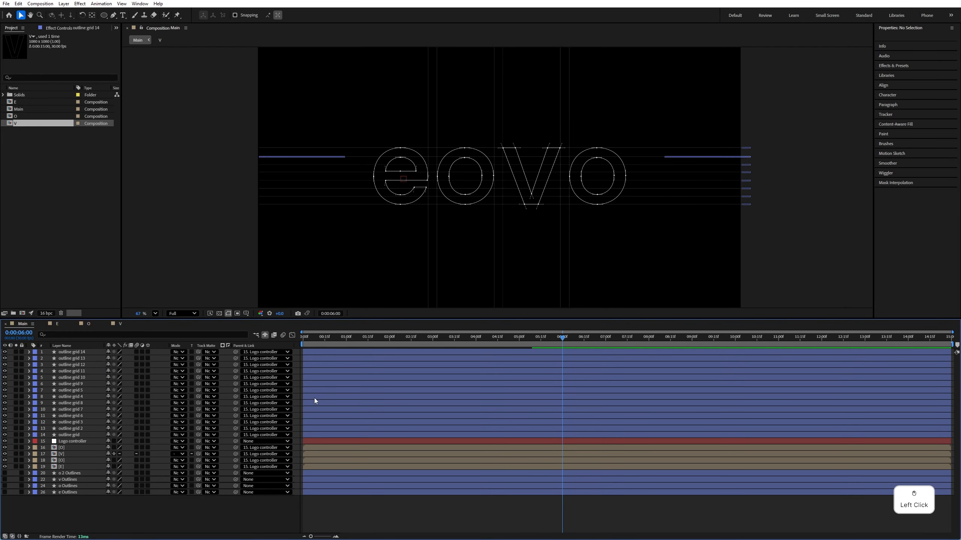
Preview the Main composition's animation from about 0:00:05:09 to find where the grid lines settle
left_click_drag(502, 339, 532, 340)
key("space")
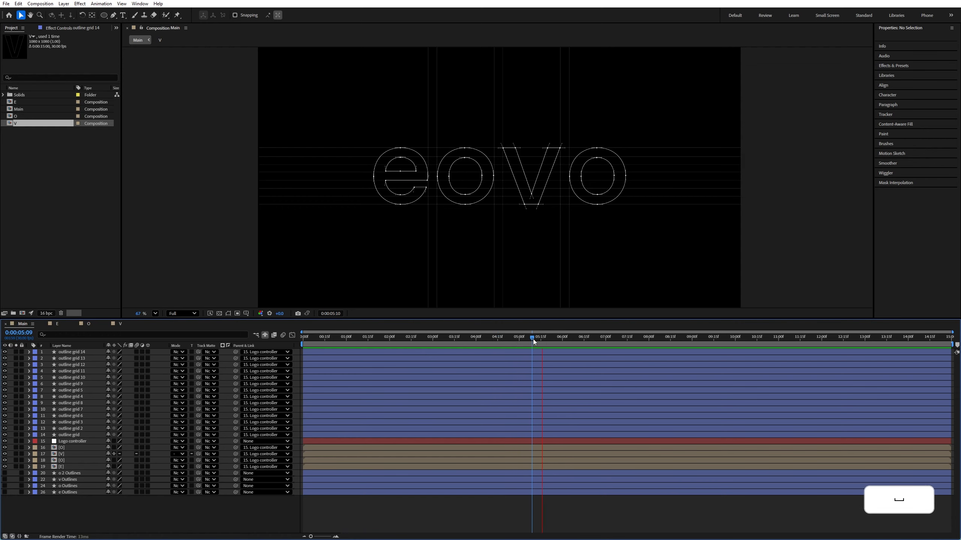
left_click(517, 339)
key("space")
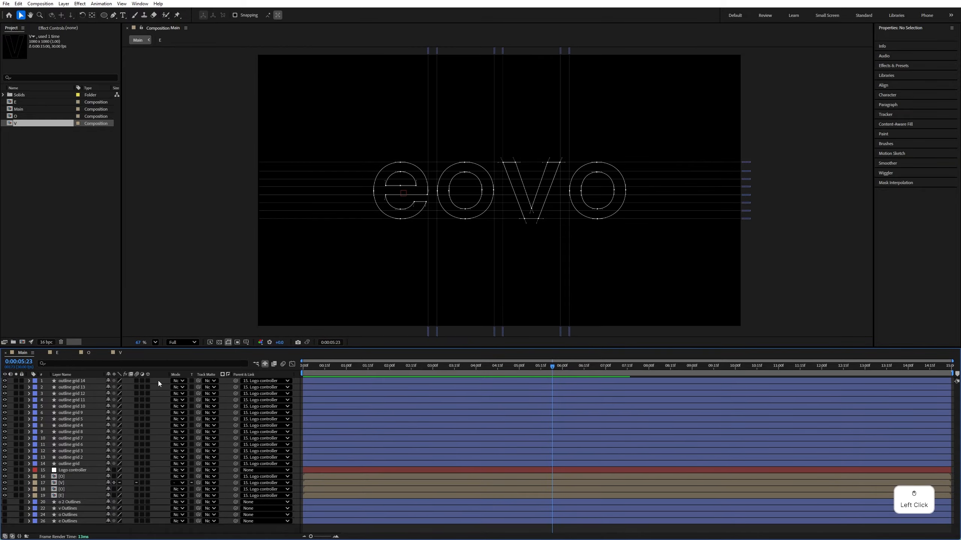
In composition O, unlock the o Outlines layer and shift all layers' keyframes so the first set falls at 0:00:05:23
left_click(89, 353)
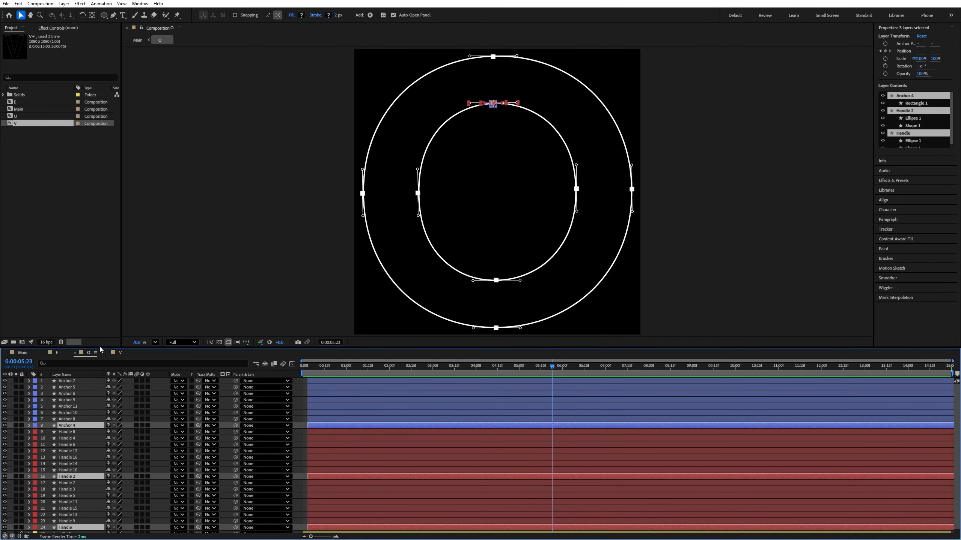
left_click_drag(100, 348, 118, 157)
key("ctrl+a")
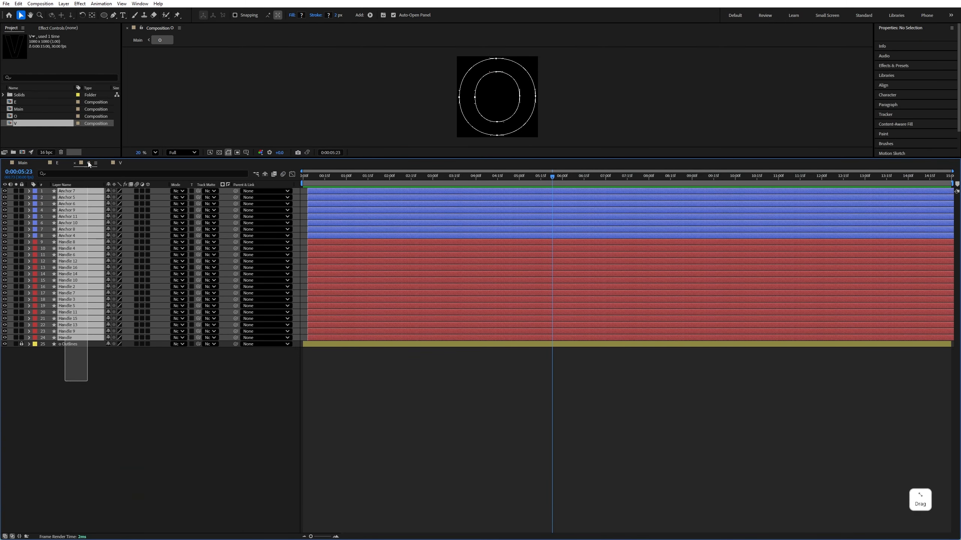
left_click(22, 344)
key("ctrl+a")
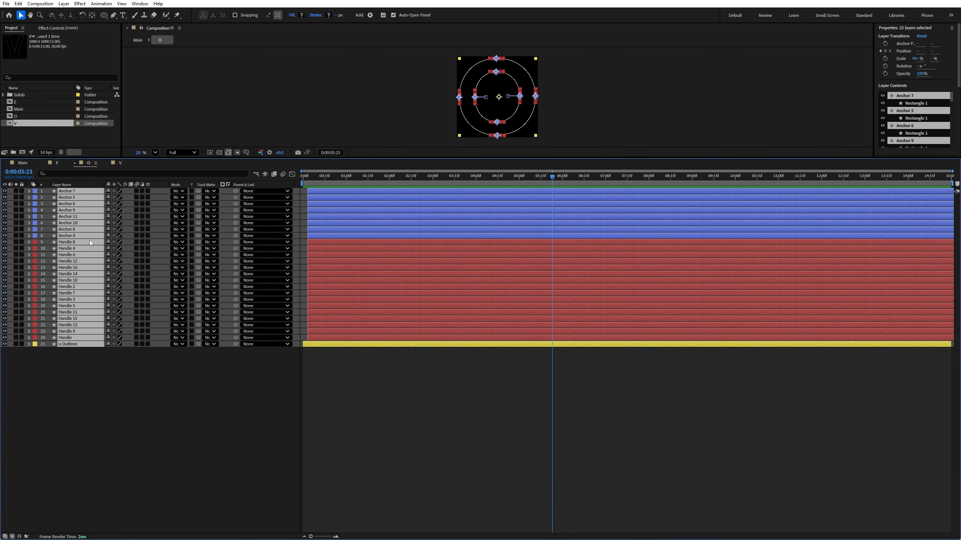
key("u")
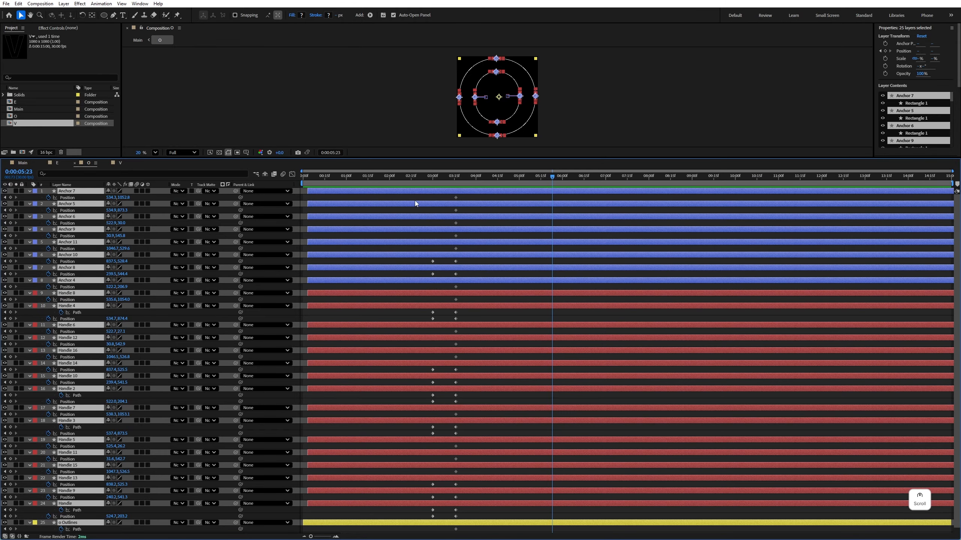
left_click_drag(413, 195, 486, 533)
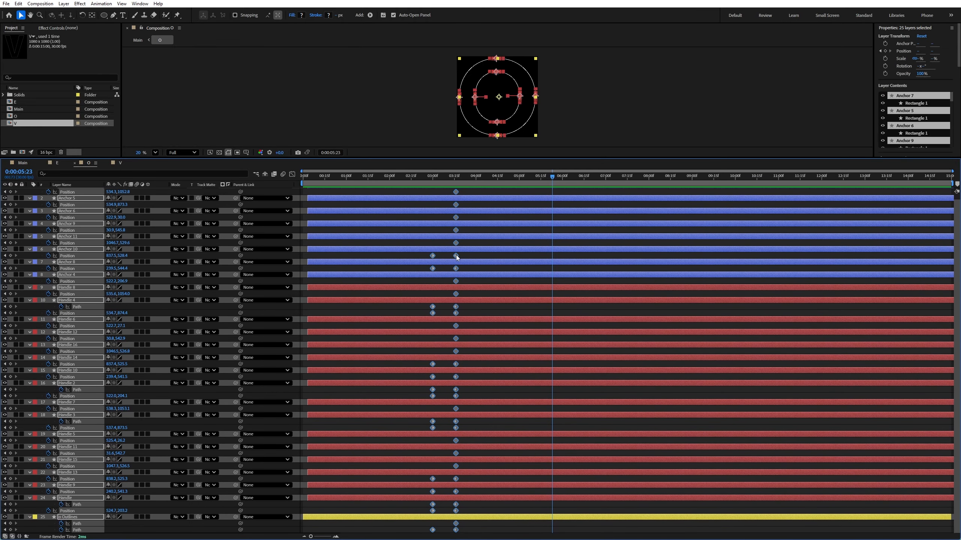
left_click_drag(456, 257, 574, 260)
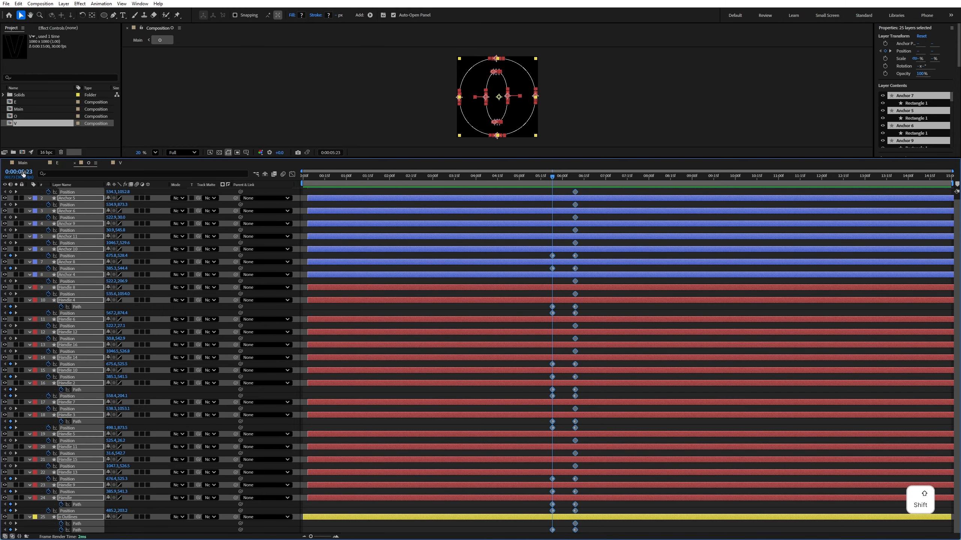
In composition V, shift the Position and Path keyframes of all layers so the first set falls at 0:00:05:23
left_click(120, 163)
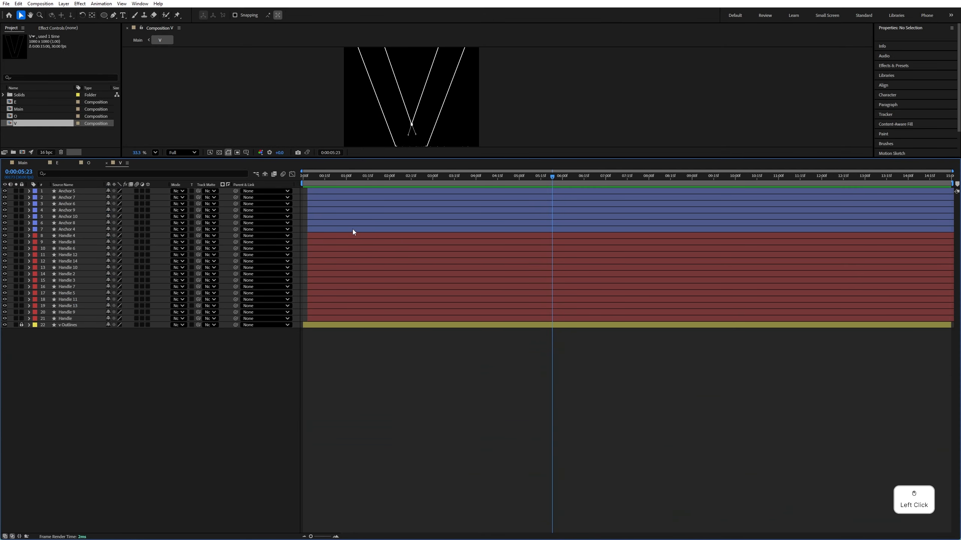
key("ctrl+a")
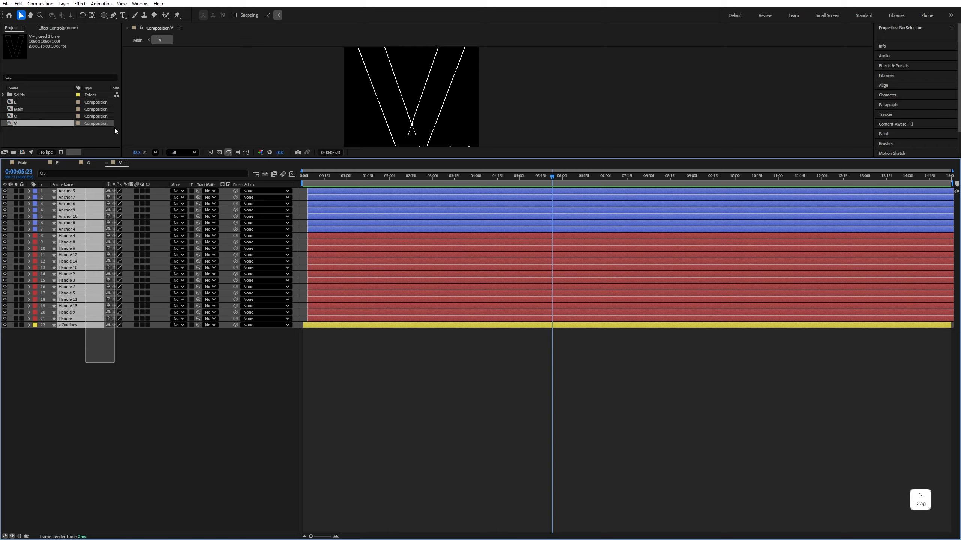
key("u")
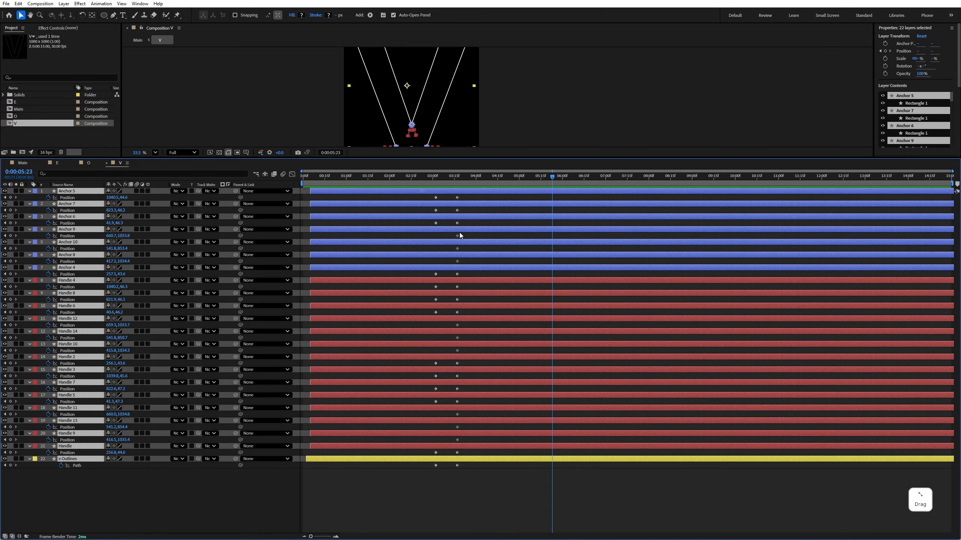
left_click_drag(459, 233, 490, 386)
key("ctrl+z")
left_click_drag(476, 197, 410, 469)
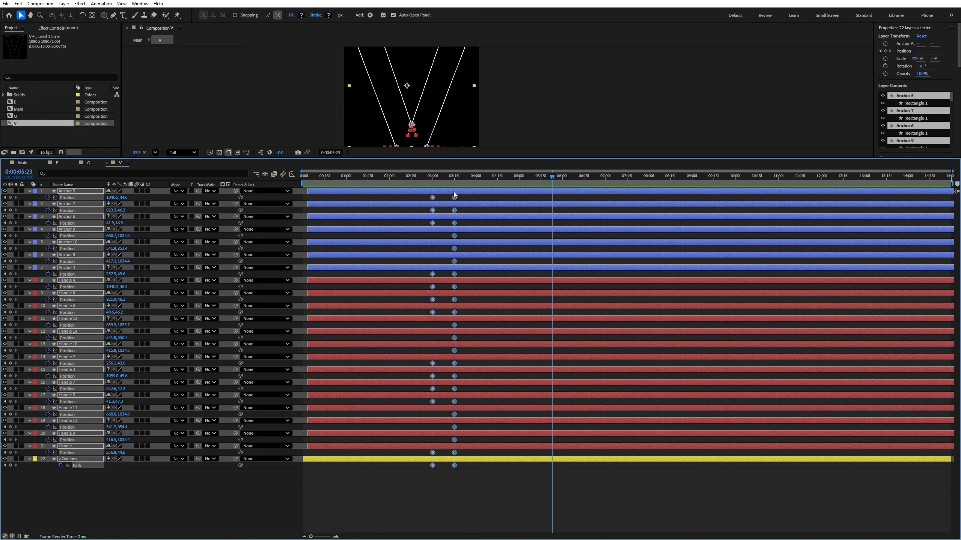
left_click_drag(454, 194, 574, 223)
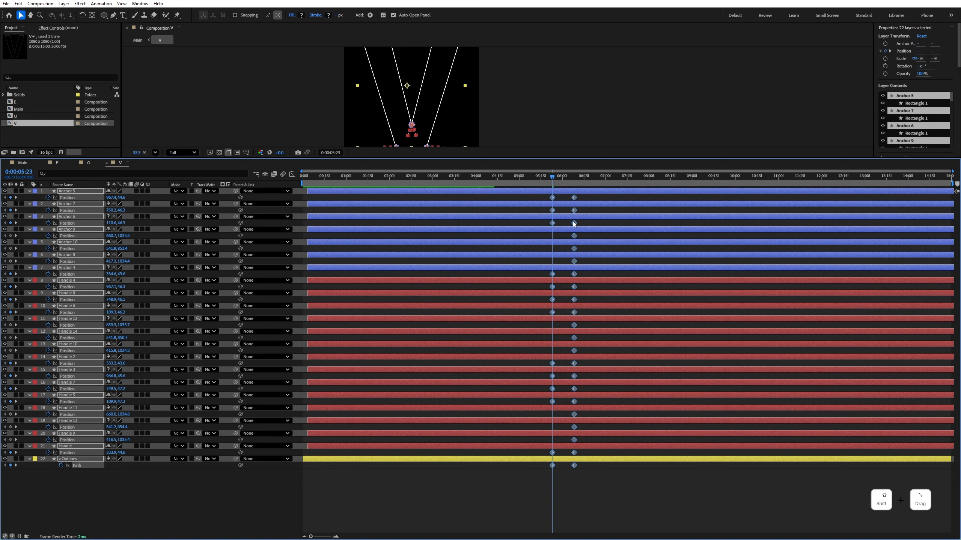
Return to the Main composition and save the project
left_click(90, 163)
left_click(31, 162)
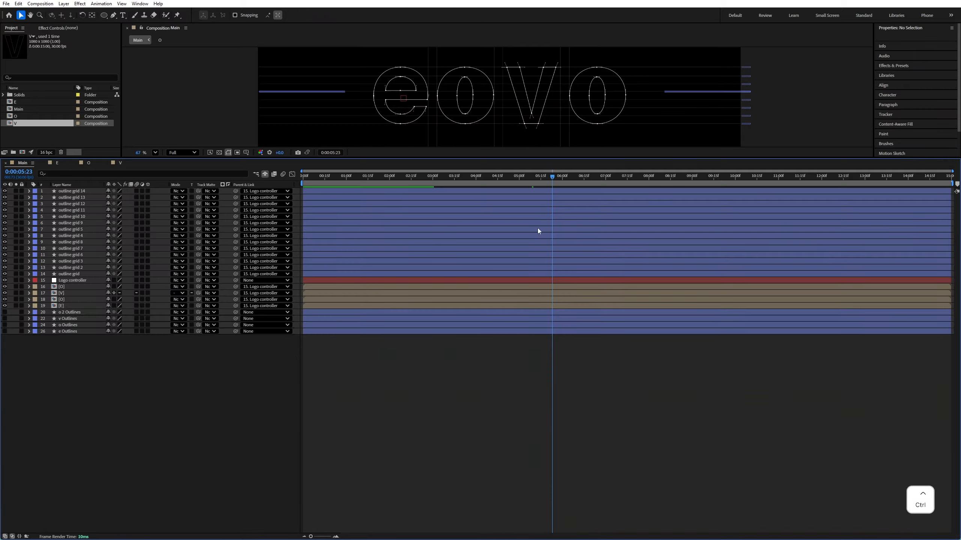
key("ctrl+s")
Enlarge the composition viewer, fit the frame in it, and preview the animation from 0:00:04:03
left_click(155, 155)
left_click(165, 165)
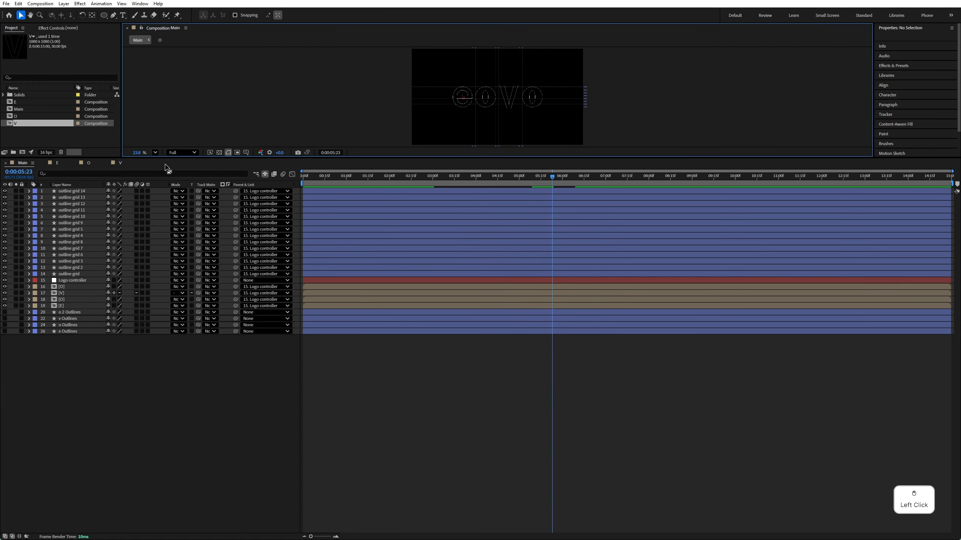
left_click_drag(249, 163, 249, 311)
left_click(471, 328)
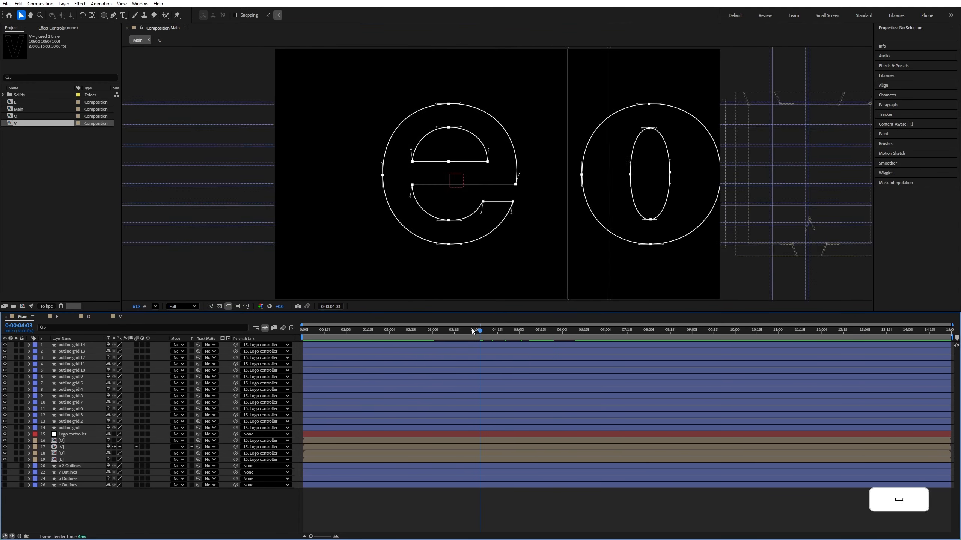
key("space")
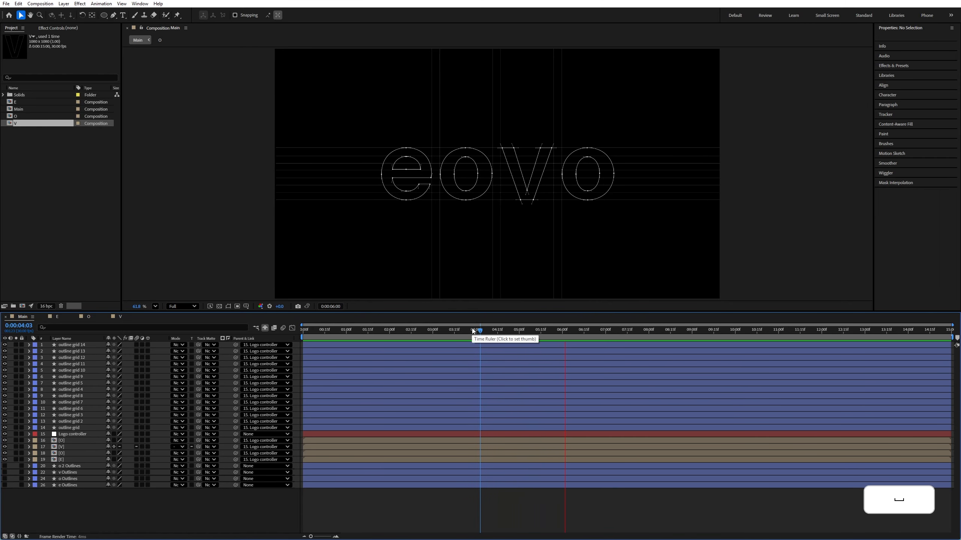
key("space")
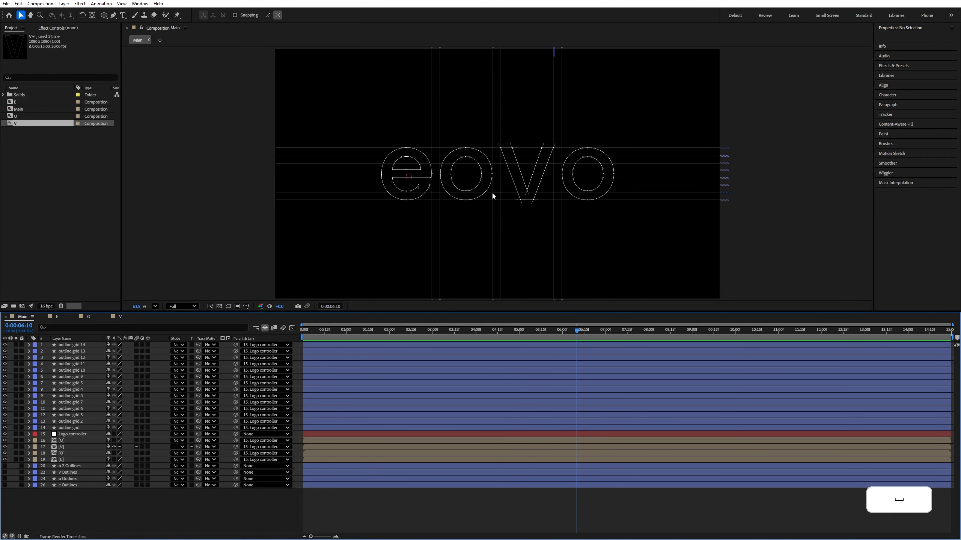
Pre-compose the fourteen outline grid layers, Logo controller and four letter compositions into a new composition named Logo Construction
left_click(99, 459)
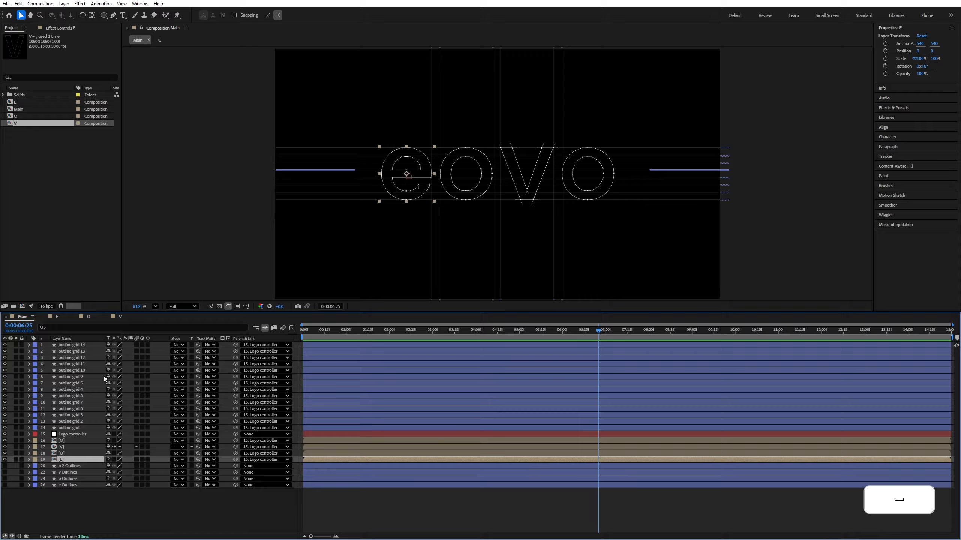
left_click(77, 345, "shift")
right_click(76, 345)
left_click(107, 295)
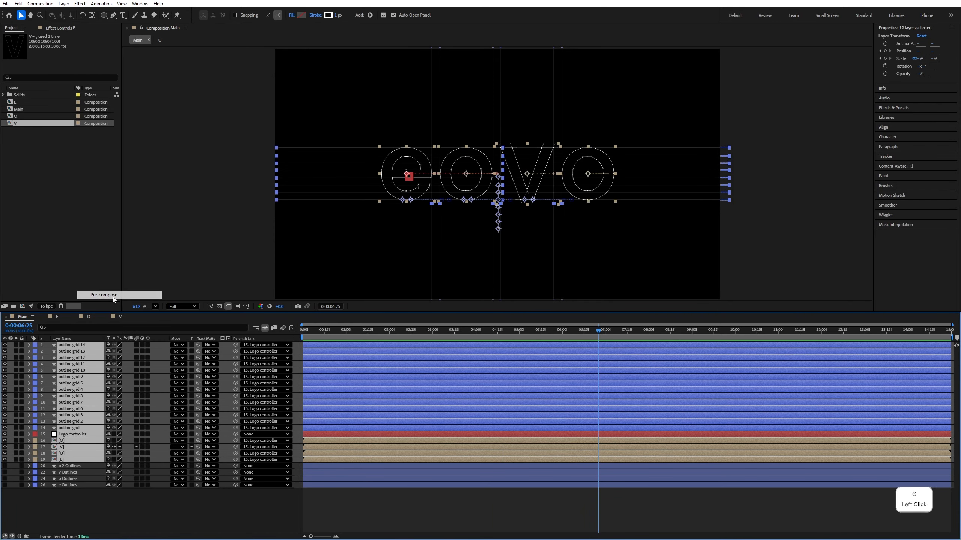
key("Caps_Lock")
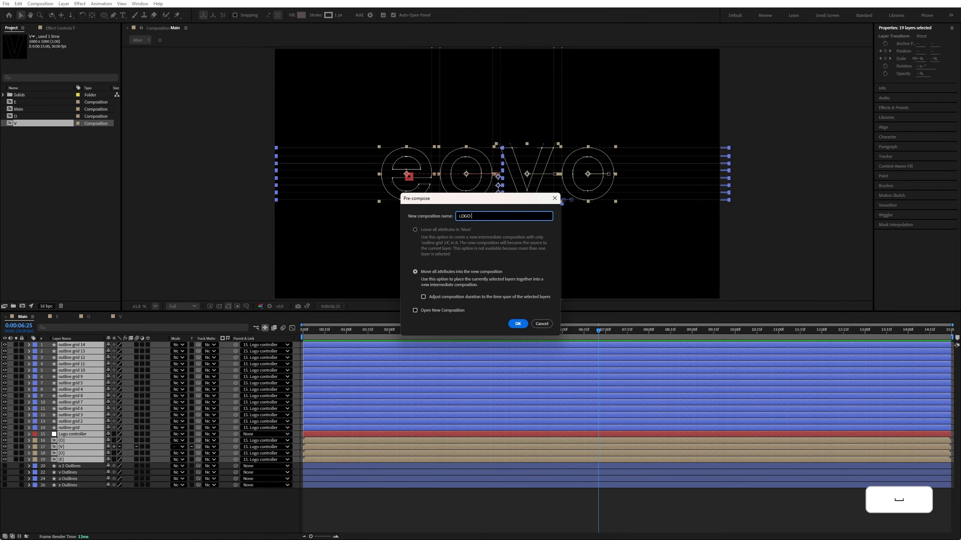
type("Logo Construction")
key("Return")
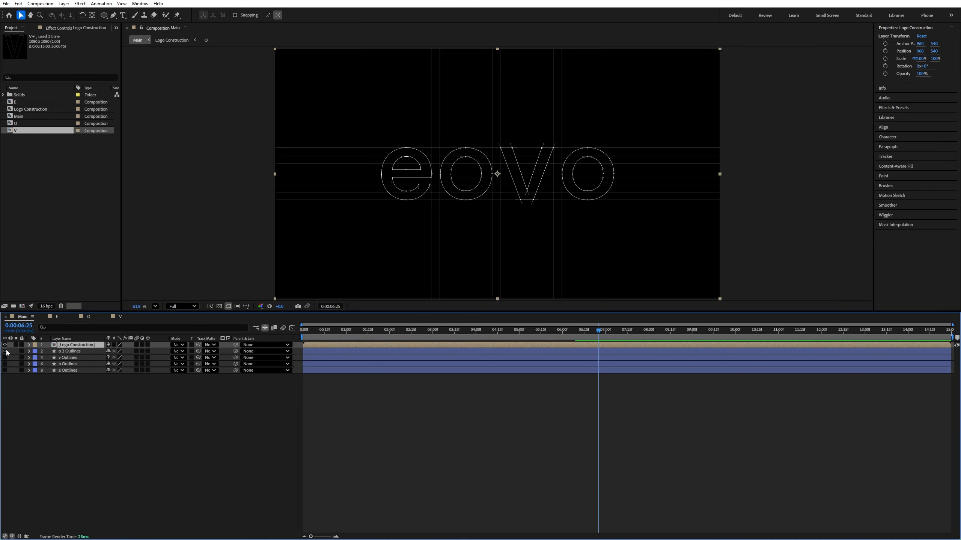
Lock the Logo Construction layer, scale e Outlines to 110%, and align it with the constructed letter e
scroll(287, 196, "up", 3)
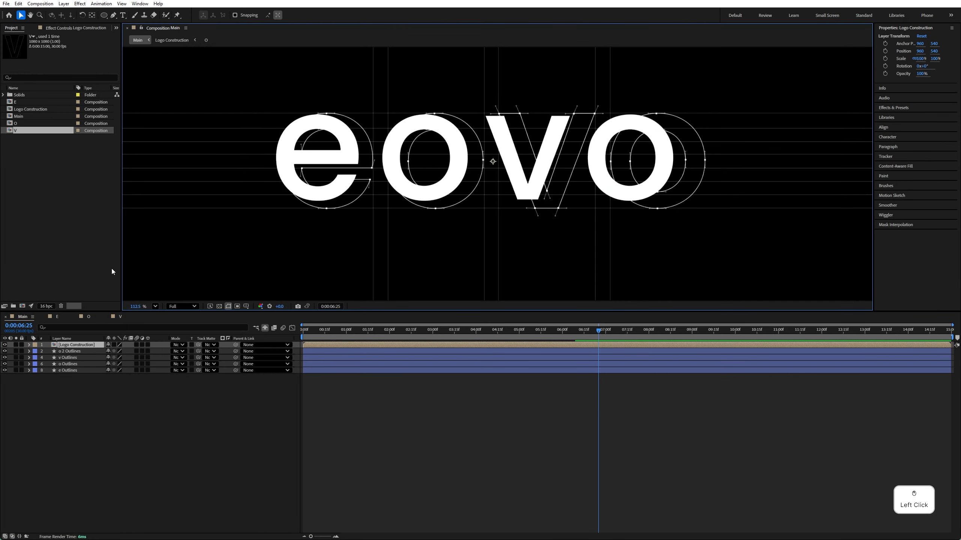
left_click(21, 344)
left_click_drag(336, 157, 347, 157)
scroll(347, 154, "up", 4)
key("s")
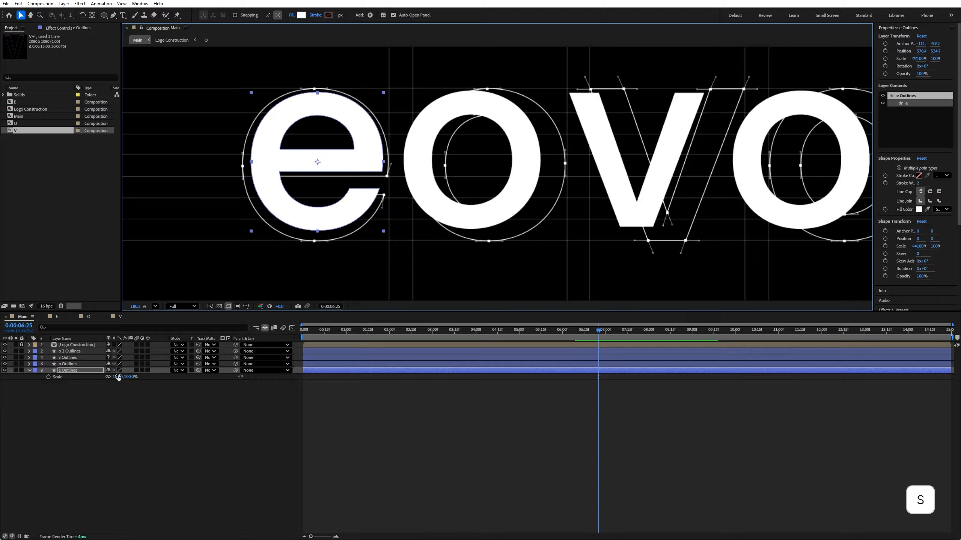
left_click_drag(118, 377, 122, 377)
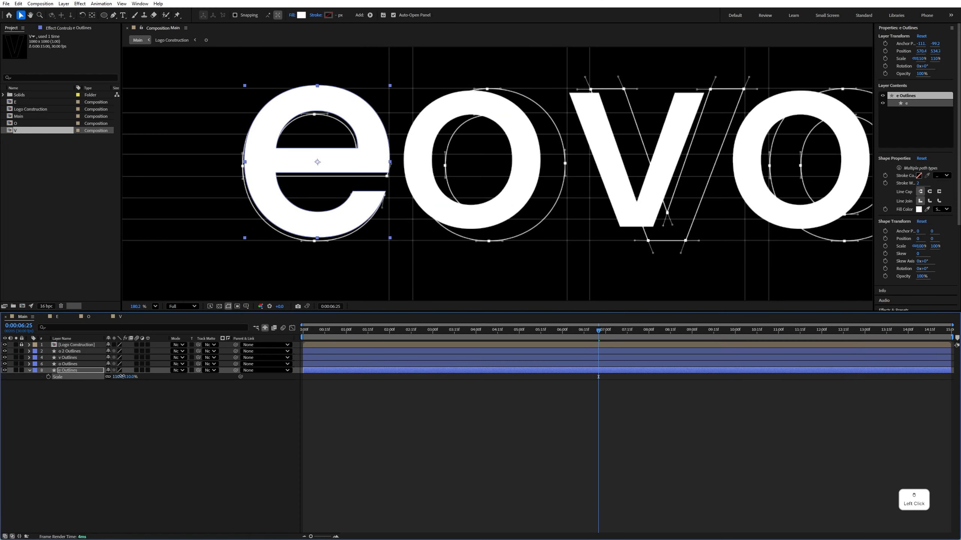
left_click(225, 275)
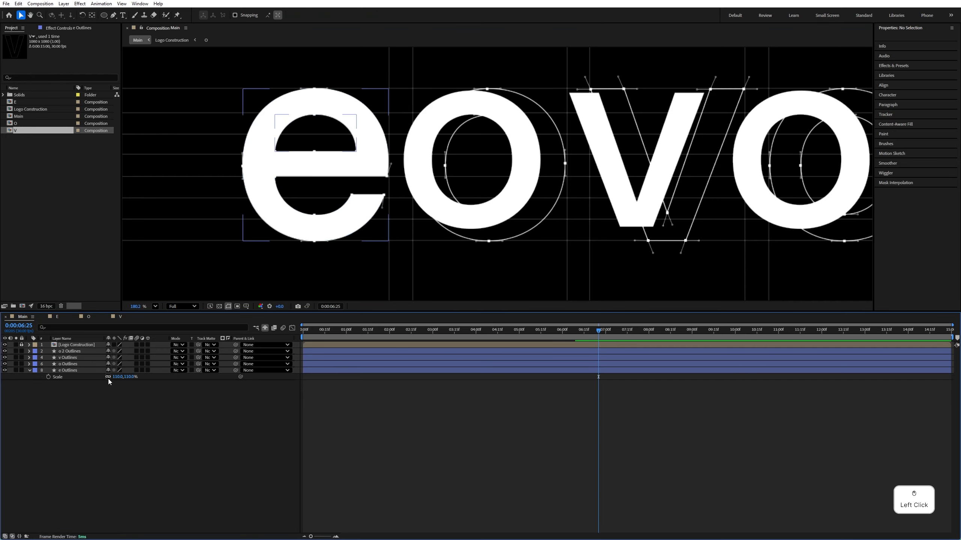
Set the Scale of the o Outlines, v Outlines and o 2 Outlines layers to 110%
left_click(72, 364)
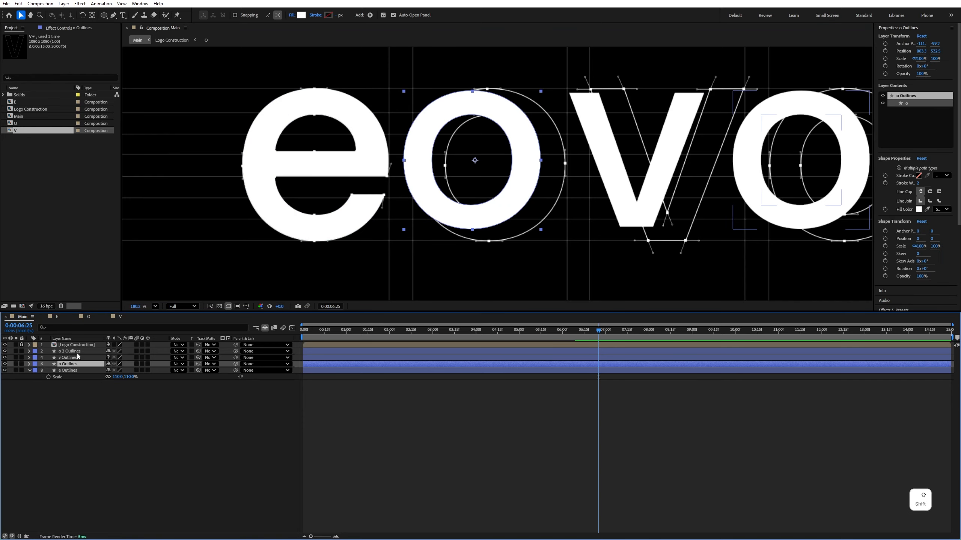
left_click(78, 352, "shift")
key("s")
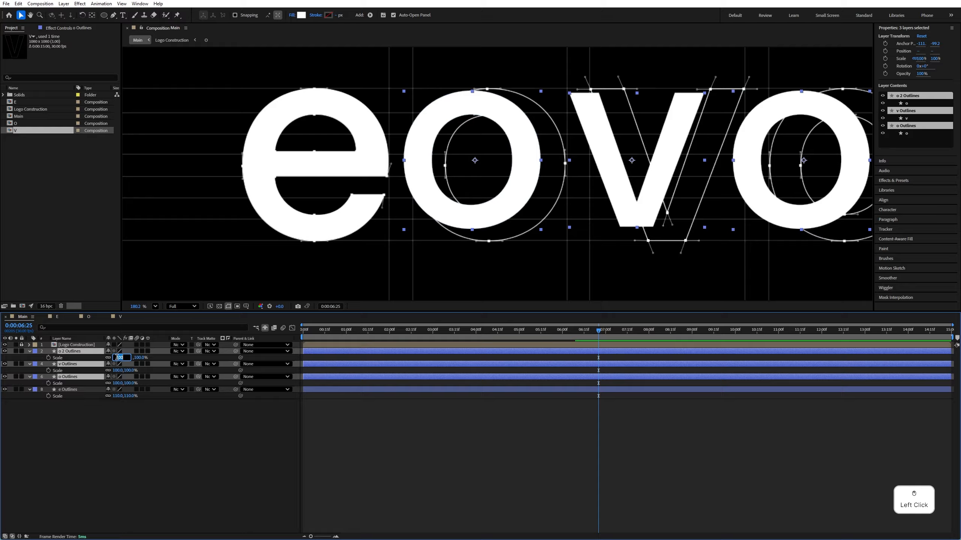
key("Return")
left_click(107, 457)
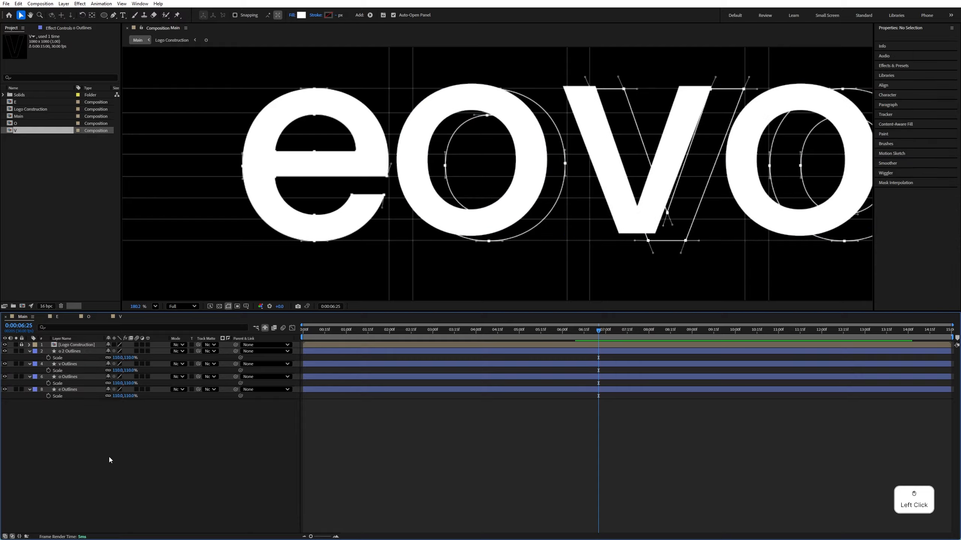
Align the solid o, v and second o with their constructed outlines, scaling v Outlines to 113%
left_click_drag(675, 142, 524, 153)
key("ctrl+z")
left_click_drag(653, 193, 428, 258)
left_click(117, 370)
key("Up")
key("Up")
key("Up")
left_click(144, 447)
left_click(413, 425)
left_click(268, 406)
left_click_drag(283, 236, 301, 241)
left_click_drag(562, 246, 607, 251)
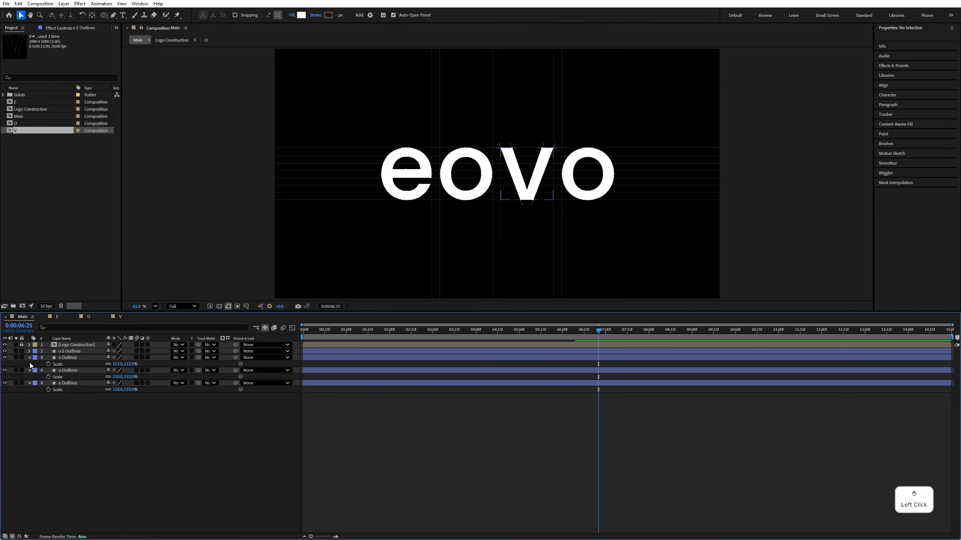
Preview the animation from 0:00:05:14 with only Logo Construction shown, and move the current time to 0:00:06:21
key("space")
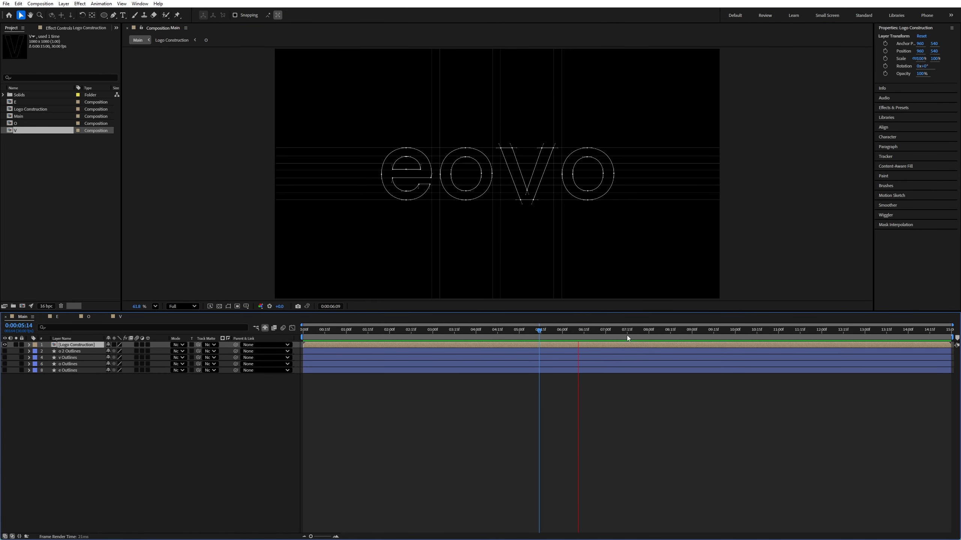
mouse_move(574, 331)
left_mouse_down()
mouse_move(551, 330)
mouse_move(586, 333)
left_mouse_up()
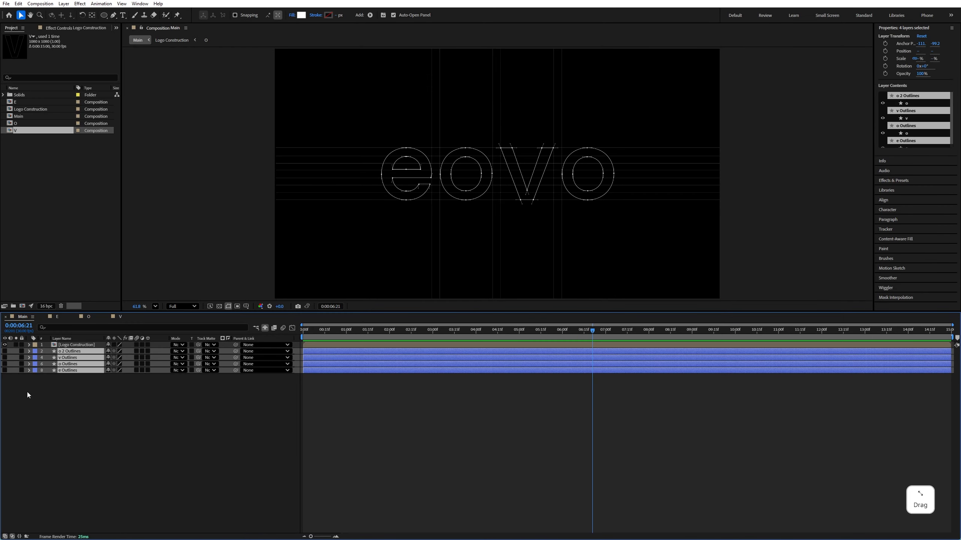
Make the four letter Outlines layers visible and add Offset Paths to each of them
left_click_drag(27, 392, 4, 370)
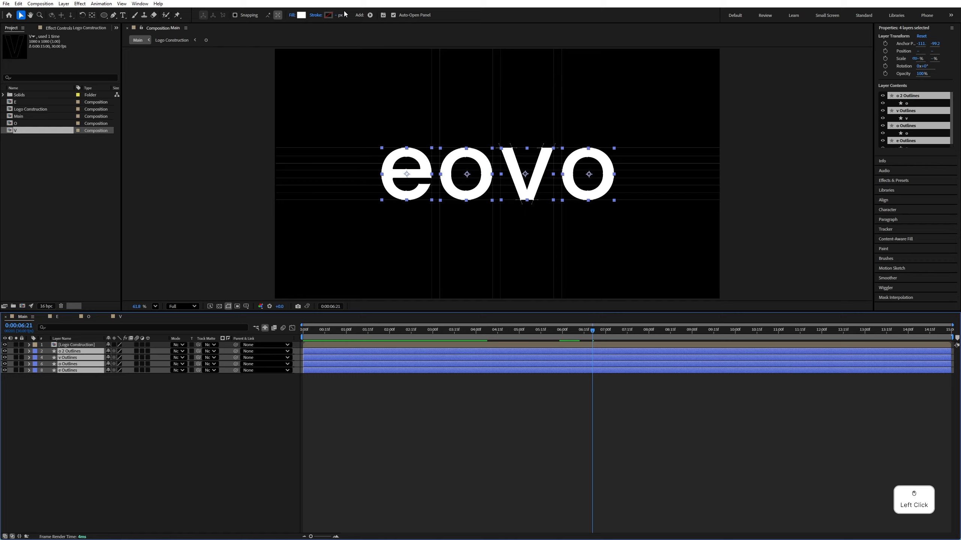
left_click(370, 15)
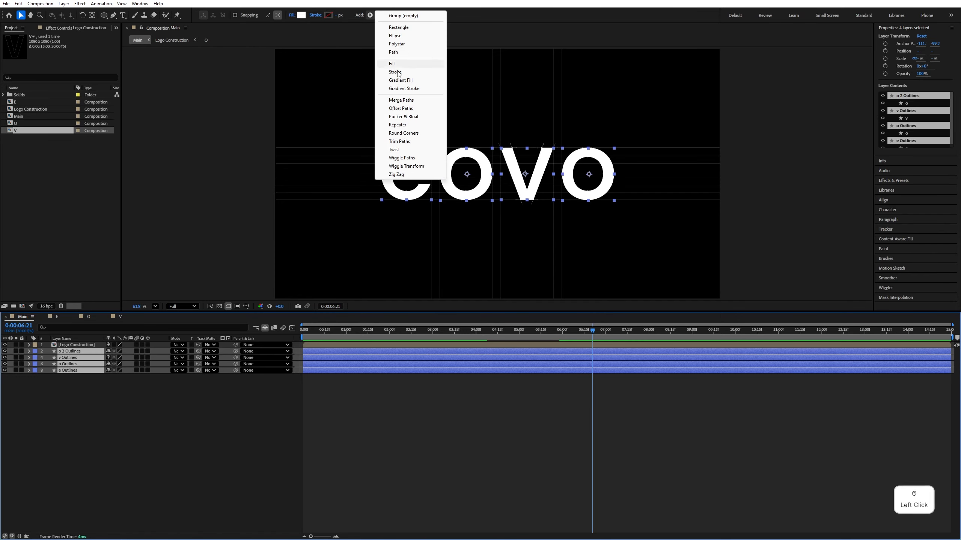
left_click(400, 108)
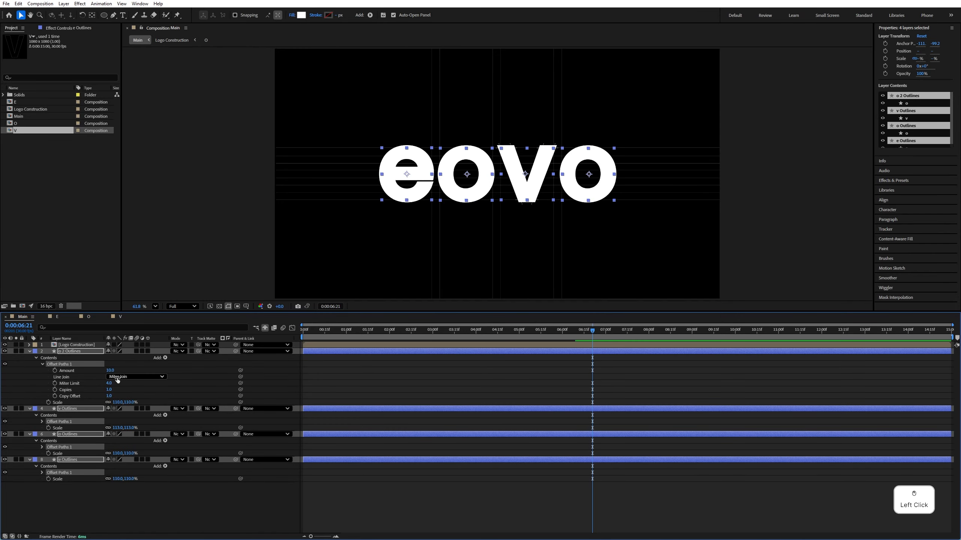
Set the Offset Paths Amount to 0 on the o 2, v, o and e Outlines layers
left_click(113, 372)
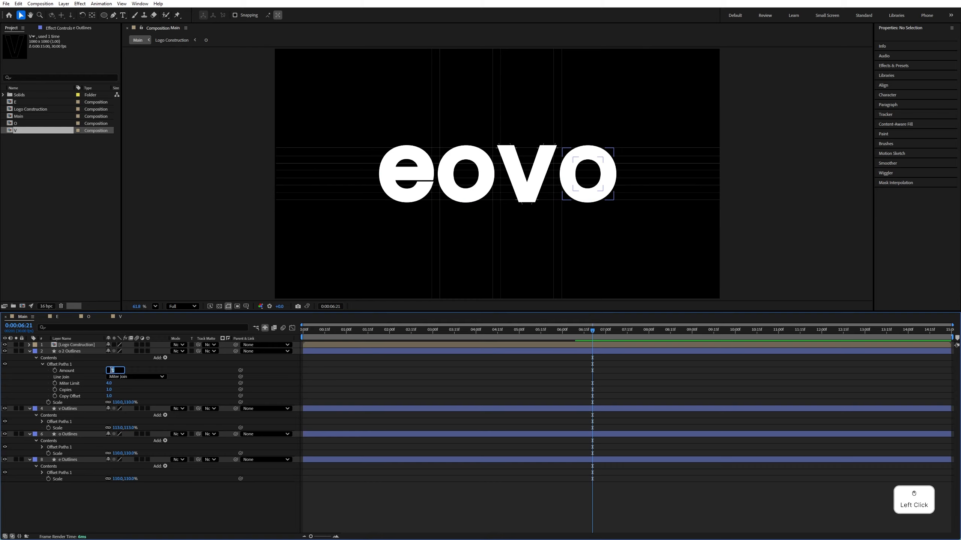
key("Return")
left_click(44, 421)
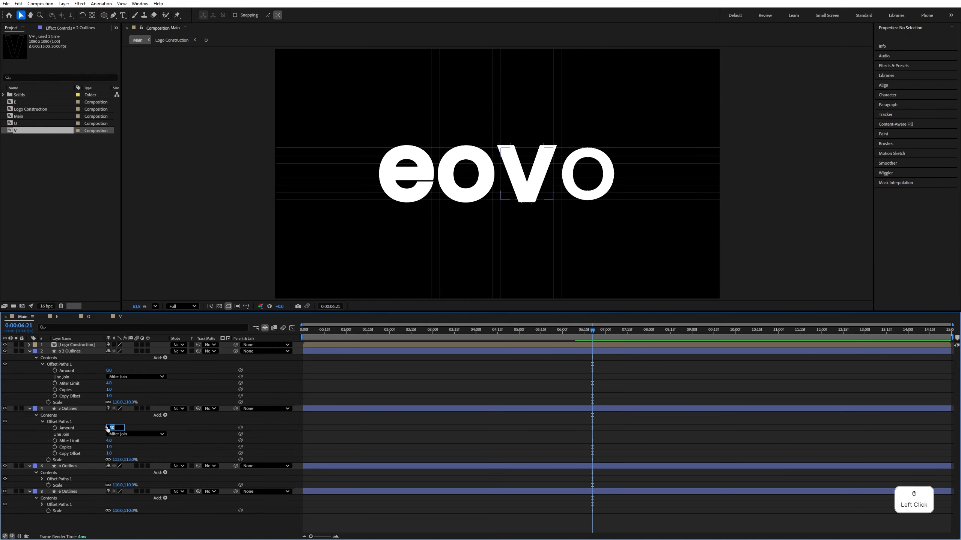
left_click(67, 466)
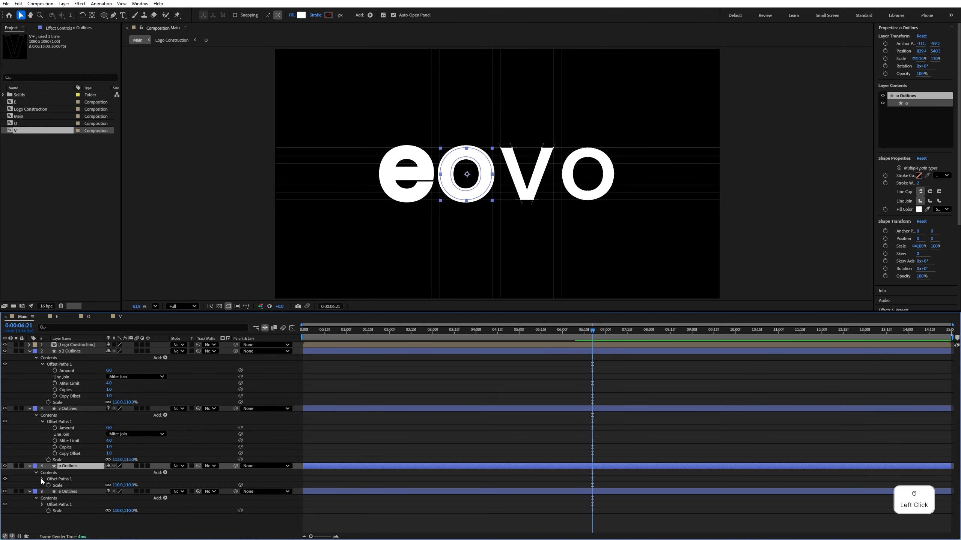
left_click(42, 480)
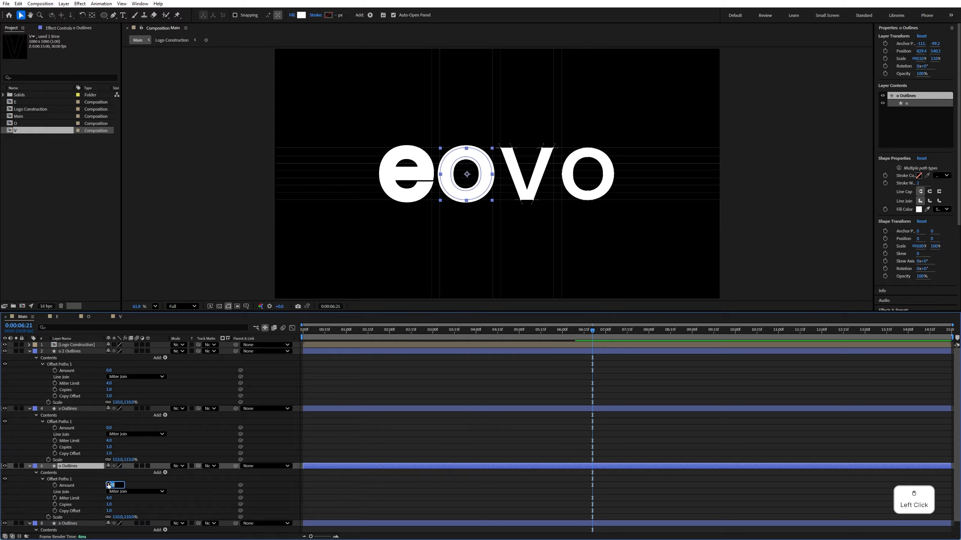
key("Return")
scroll(68, 495, "down", 1)
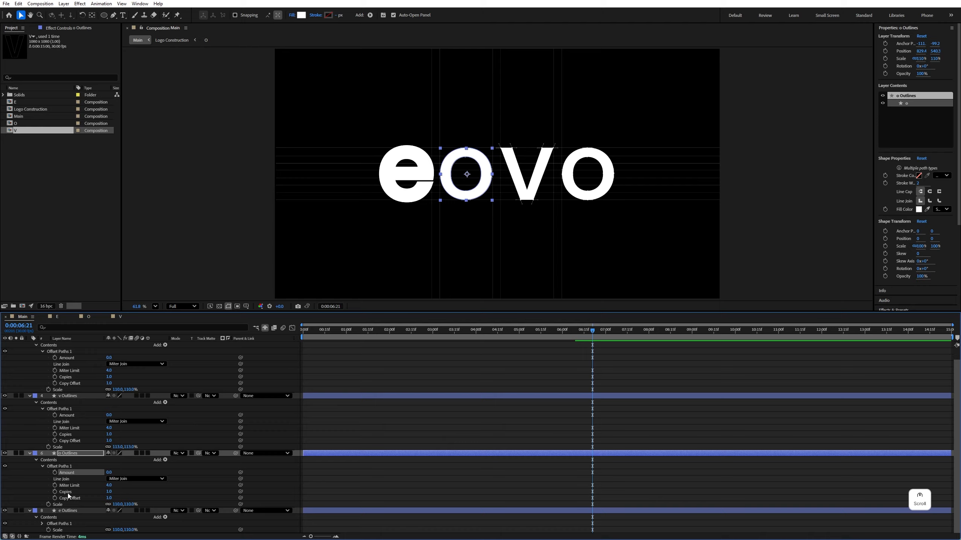
left_click(43, 524)
scroll(96, 502, "down", 2)
type("0")
key("Return")
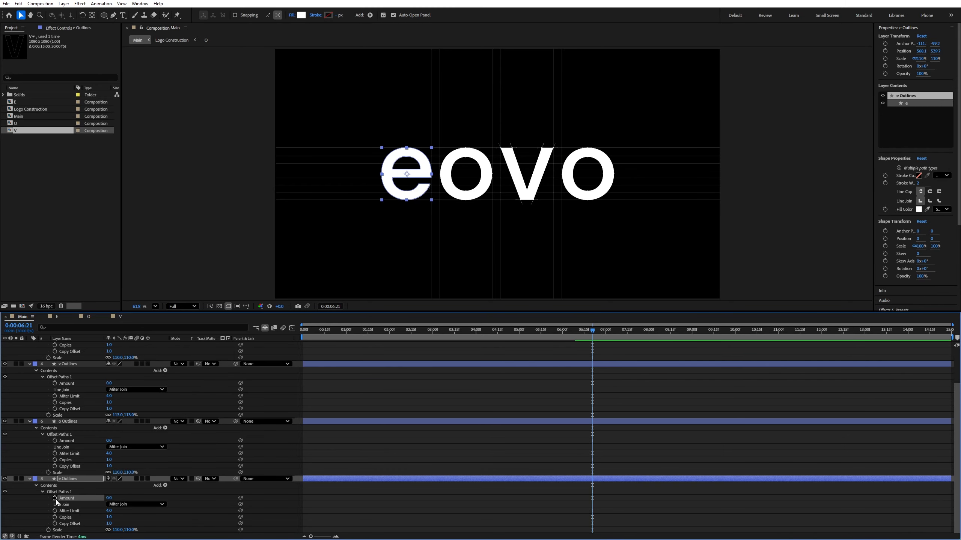
Keyframe the Offset Paths Amount of all four Outlines layers and shift those keyframes to 0:00:07:03
scroll(53, 449, "up", 3)
left_click(64, 352)
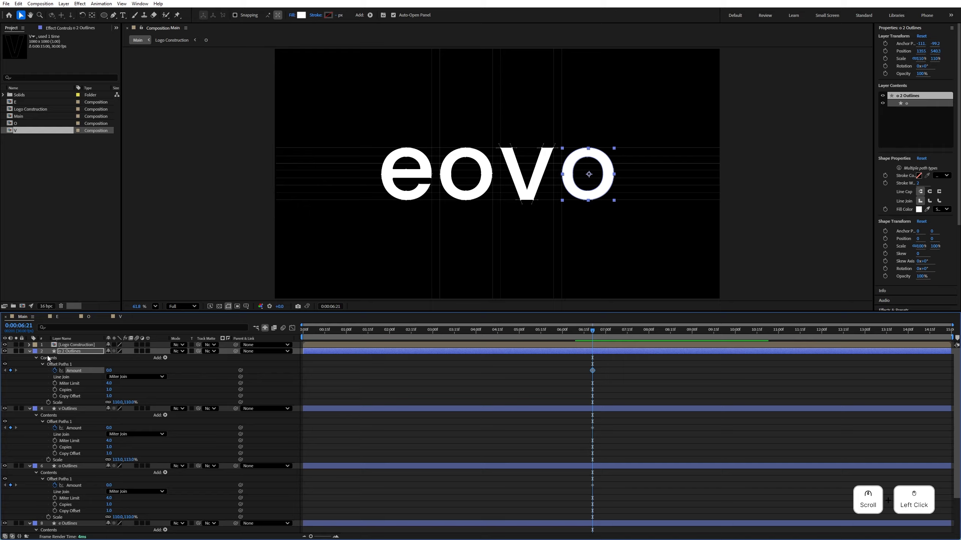
scroll(71, 435, "down", 3)
left_click(74, 479, "shift")
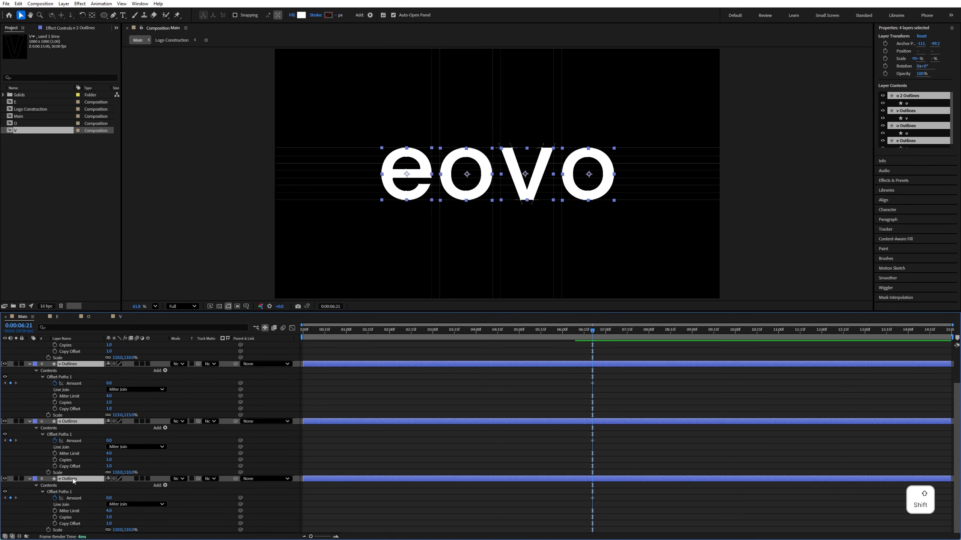
key("u")
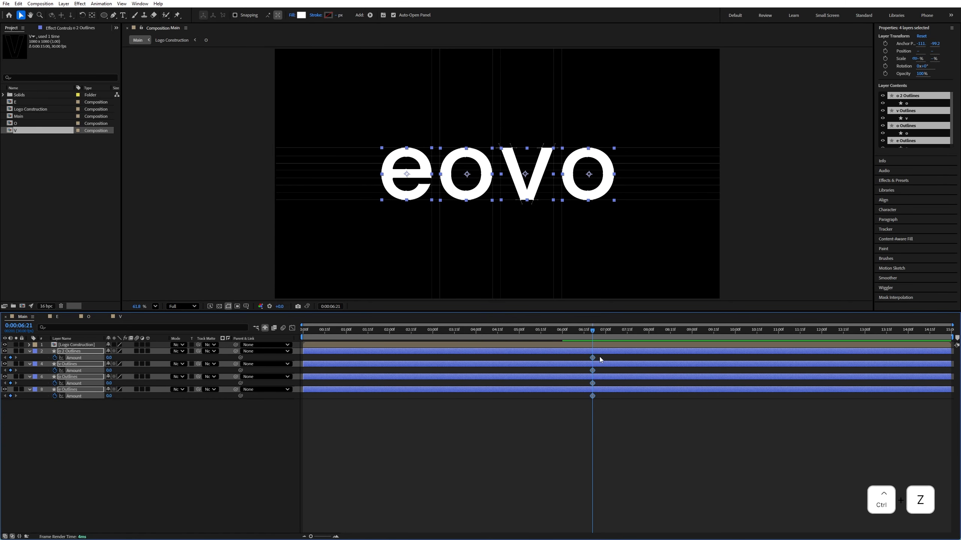
left_click_drag(599, 356, 586, 403)
left_click_drag(595, 358, 610, 357)
At 0:00:06:15, set the offset Amounts to -23 for o 2, -22 for v, -24 for o and -26 for e, and save the project
left_click(583, 335, "shift")
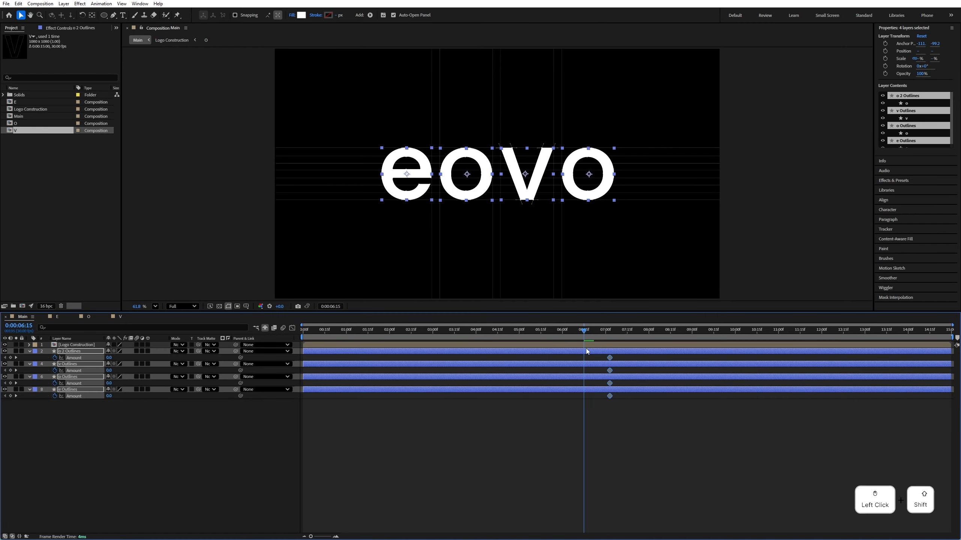
left_click(243, 412)
left_click_drag(109, 357, 102, 358)
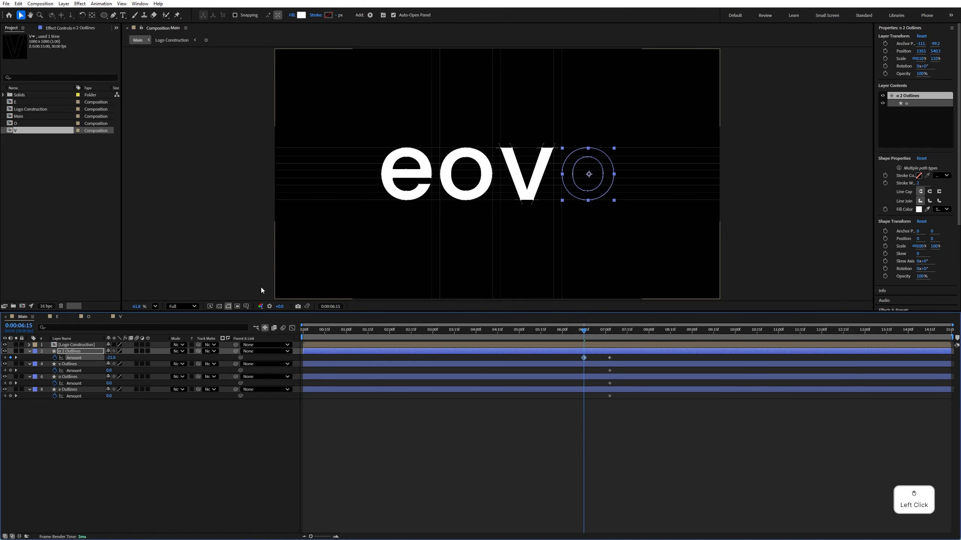
left_click(109, 357)
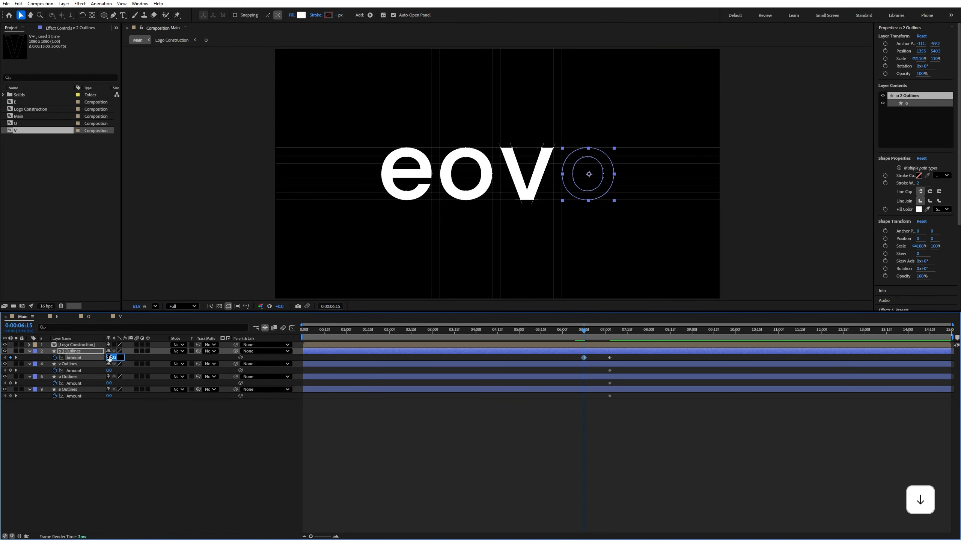
left_click_drag(109, 371, 100, 398)
left_click(118, 419)
key("ctrl+s")
Fade the Logo Construction layer's Opacity from 100% at 0:00:07:03 to 0% at 0:00:07:17 and preview from 0:00:06:15
left_click(71, 345)
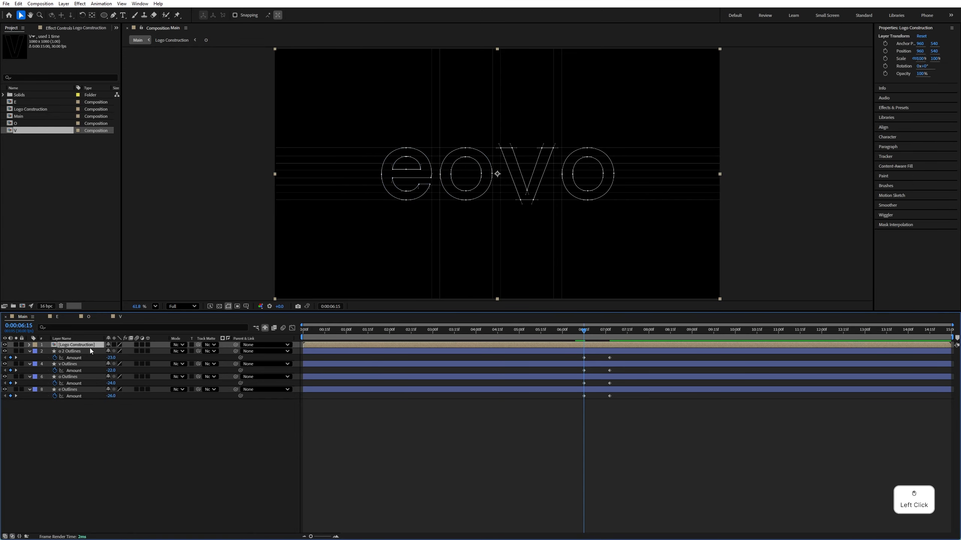
key("t")
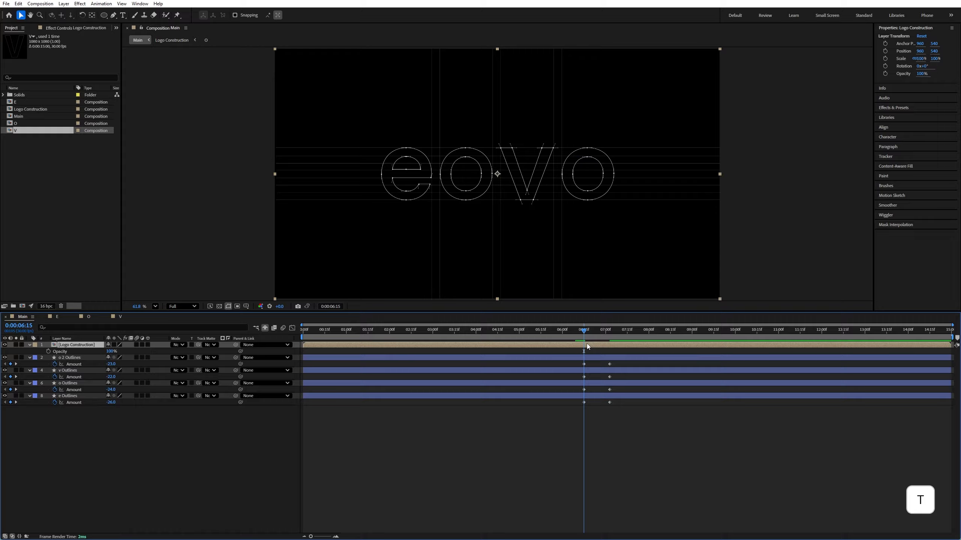
left_click_drag(592, 336, 607, 341)
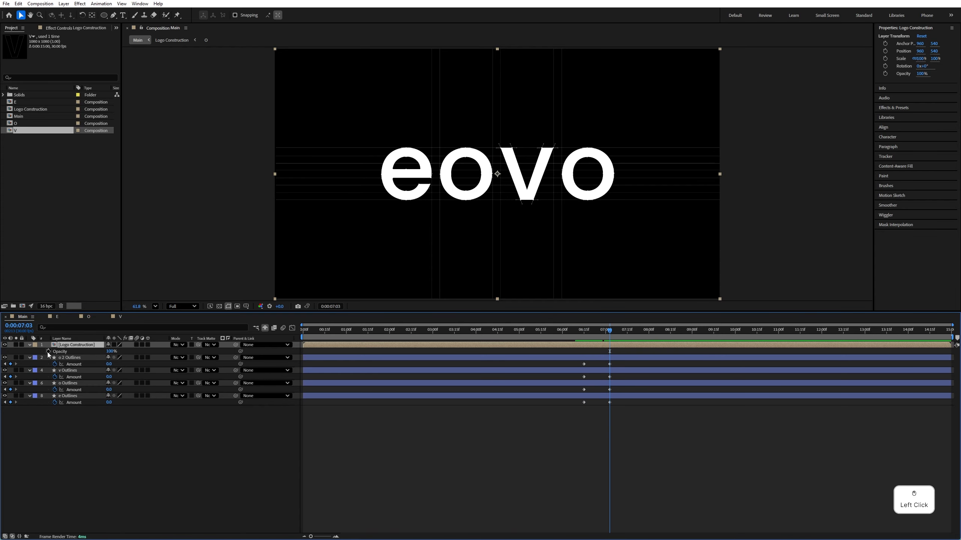
left_click_drag(617, 340, 630, 340)
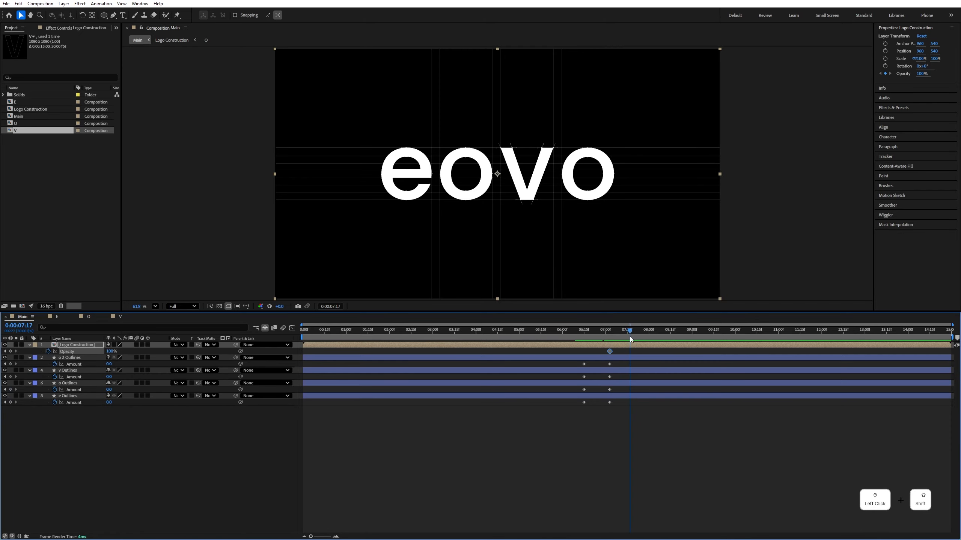
left_click_drag(111, 352, 66, 358)
left_click(584, 338)
key("space")
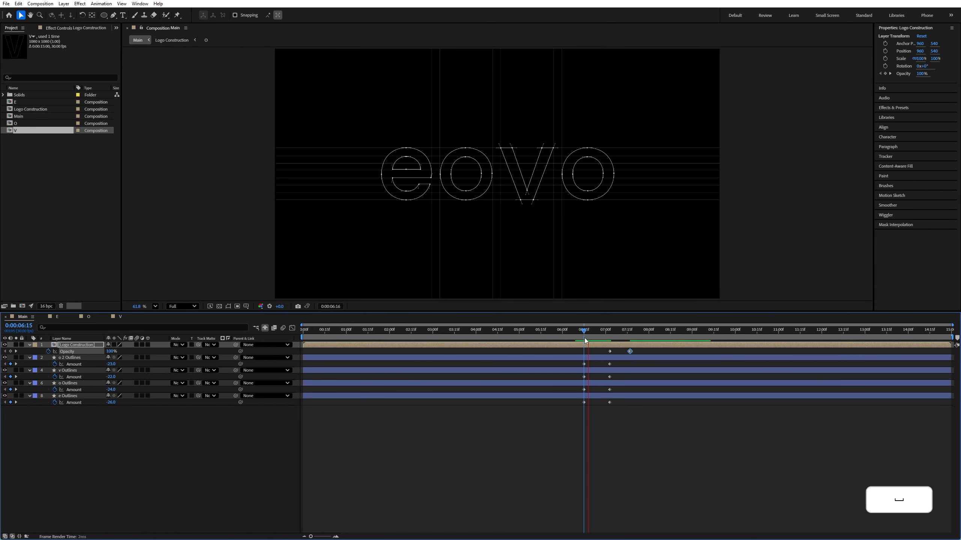
Create a null object and parent Logo Construction and the four Outlines layers to it
left_click(122, 450)
right_click(122, 451)
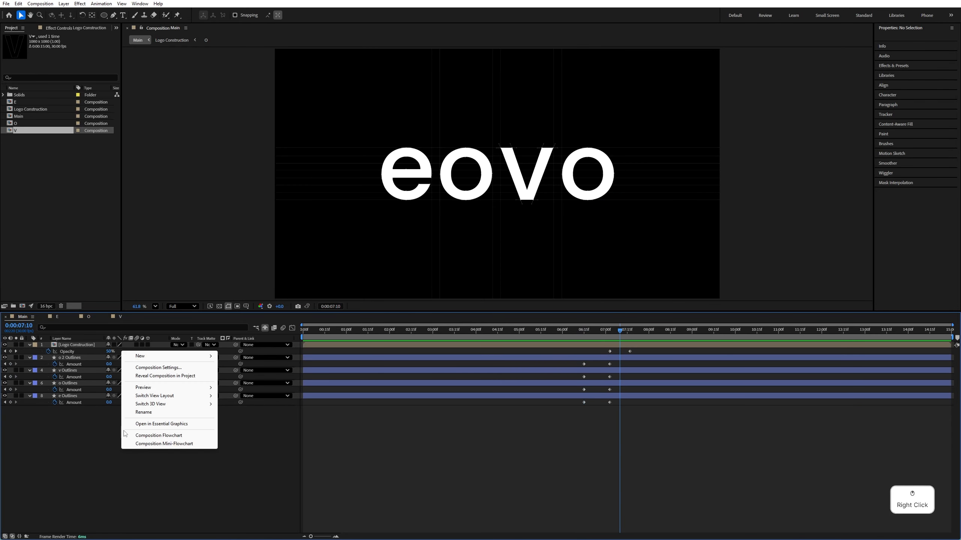
left_click(141, 356)
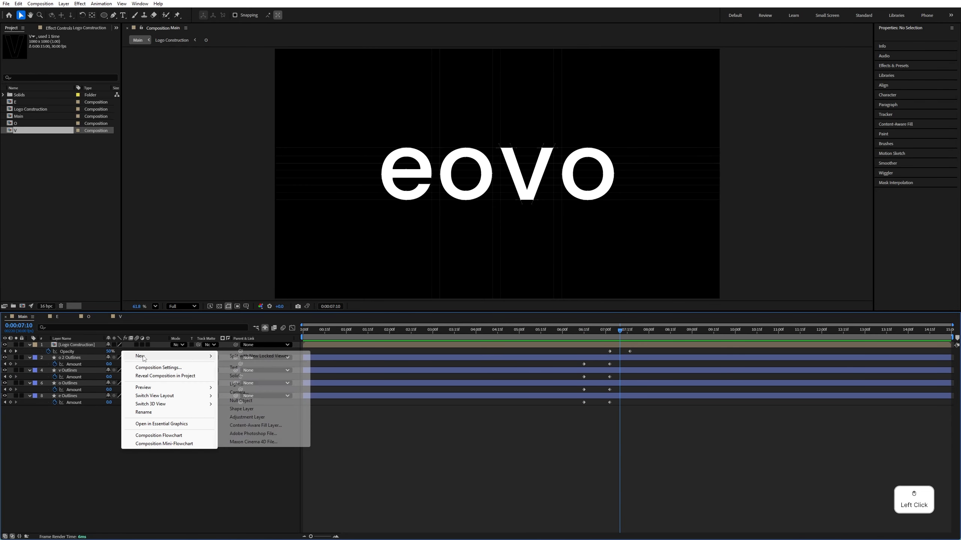
left_click(240, 400)
left_click_drag(66, 438, 96, 355)
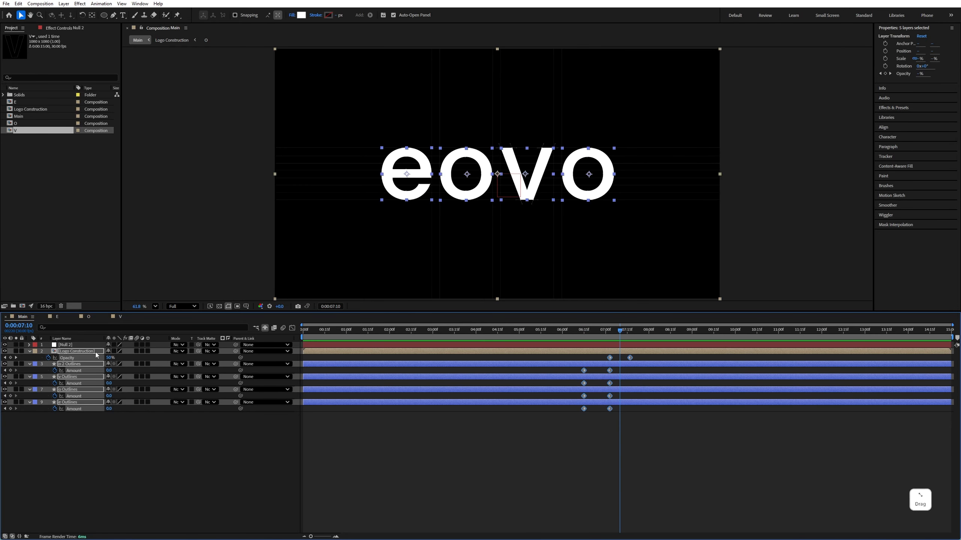
left_click_drag(236, 351, 66, 345)
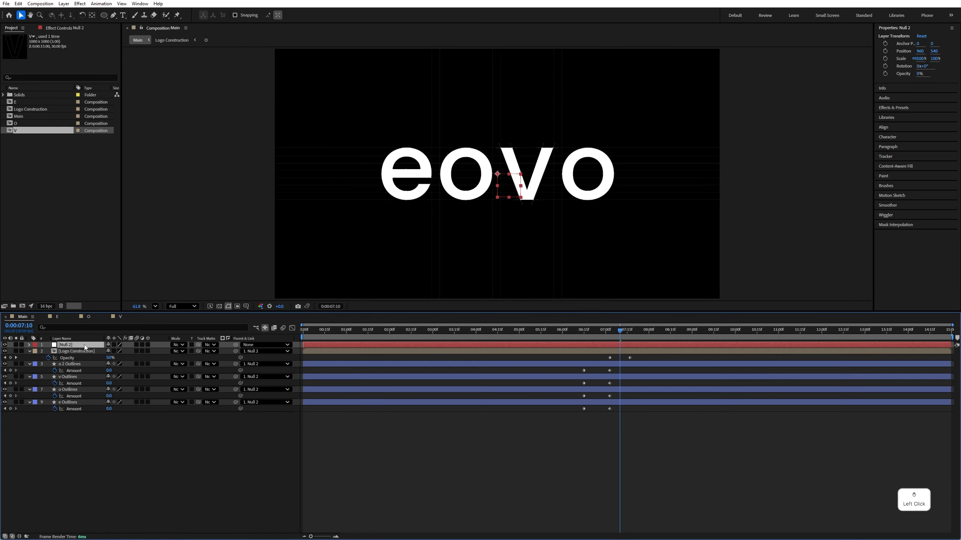
Keyframe the null's Position and Scale at 0:00:07:17, and set its Scale to 71% at 0:00:08:15
left_click(629, 333, "shift")
key("s")
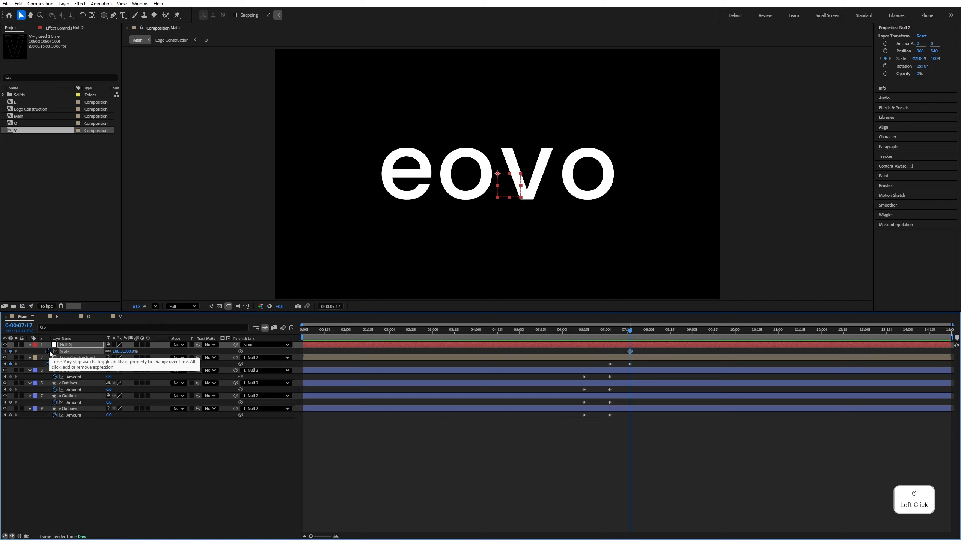
key("p")
left_click(49, 351)
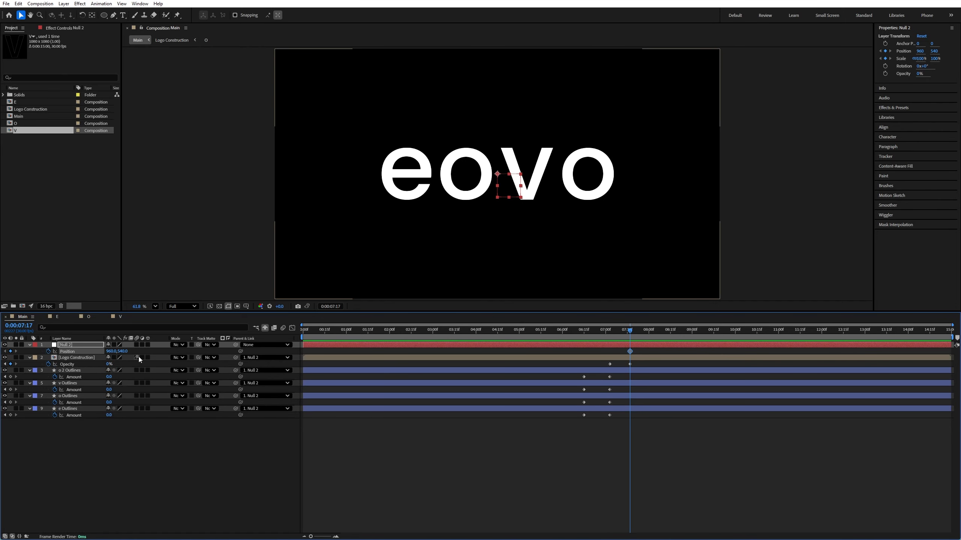
key("u")
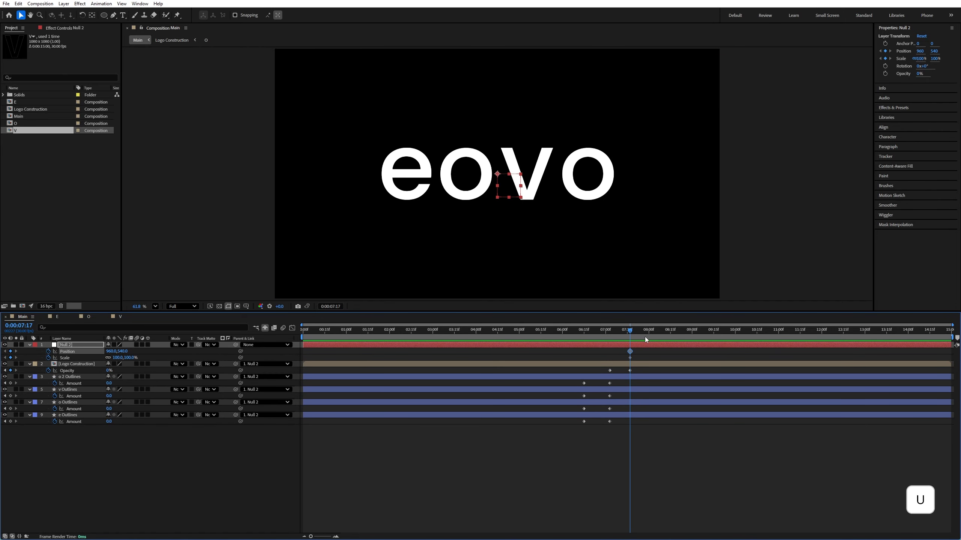
left_click_drag(654, 335, 669, 334)
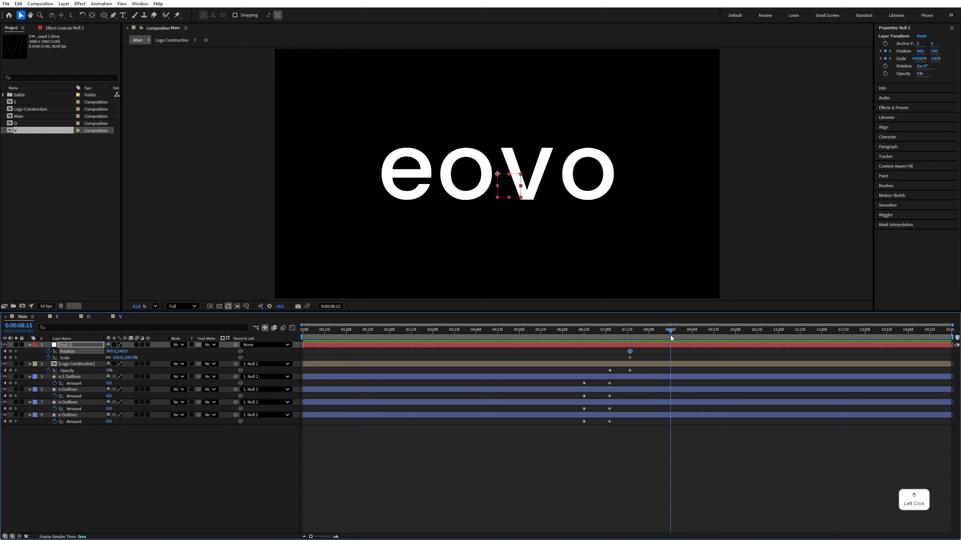
left_click_drag(109, 357, 107, 359)
key("space")
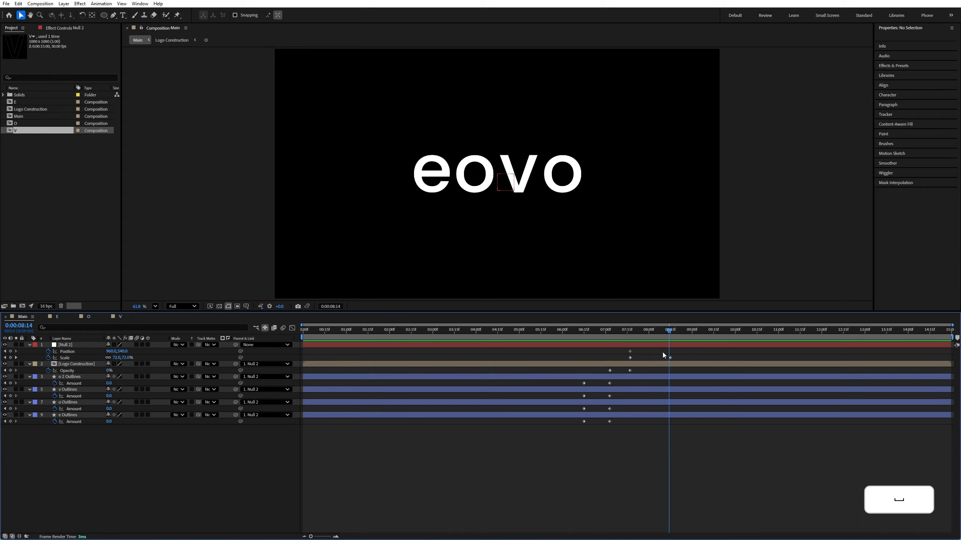
Move the null's last Scale keyframe earlier and Easy Ease both Scale keyframes with a fast start and long slow-down, previewing the result
left_click_drag(670, 358, 660, 358)
left_click_drag(680, 359, 620, 358)
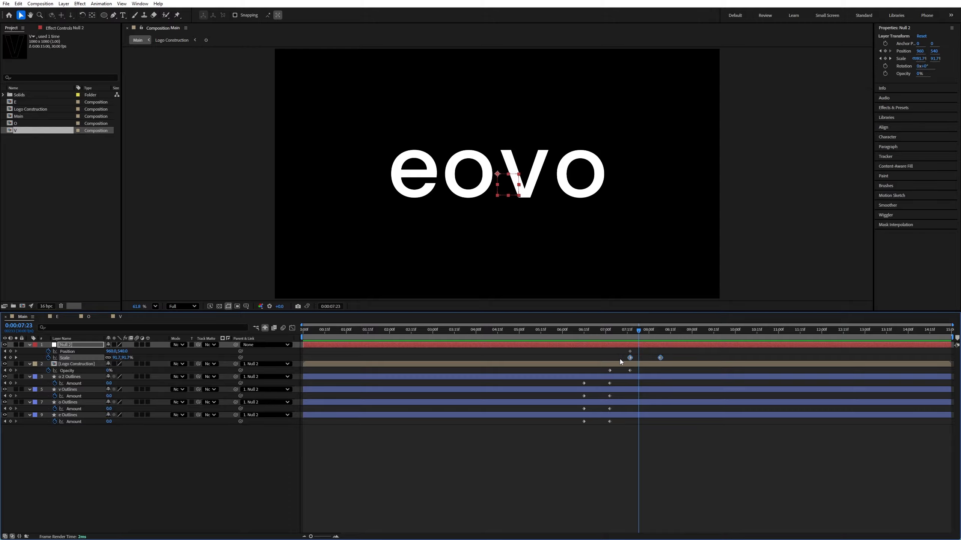
key("F9")
left_click(292, 328)
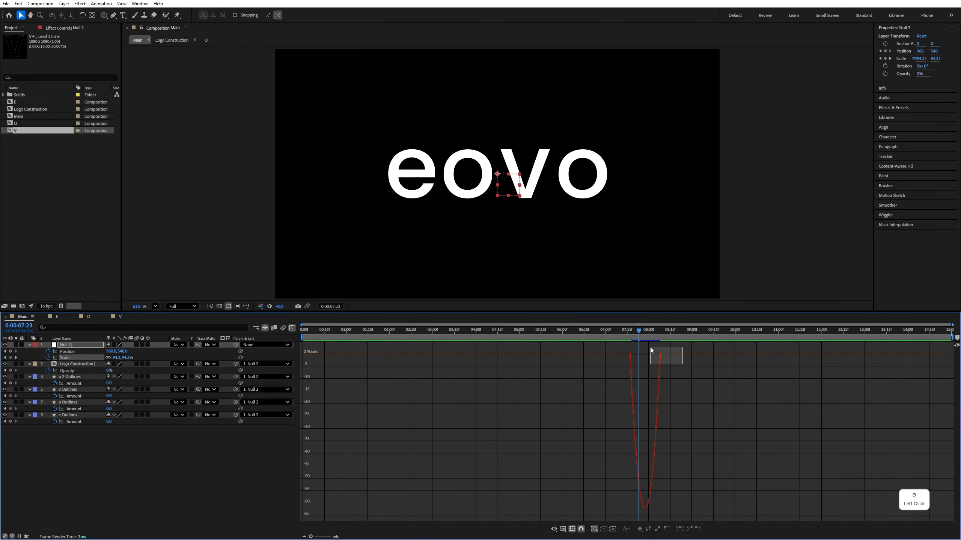
left_click_drag(682, 364, 645, 355)
left_click(682, 367)
left_click(630, 335)
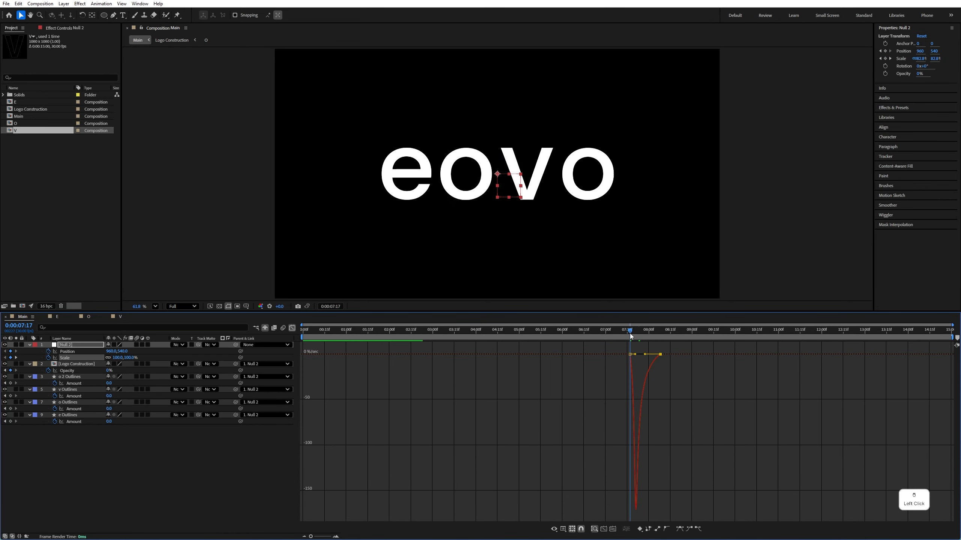
key("space")
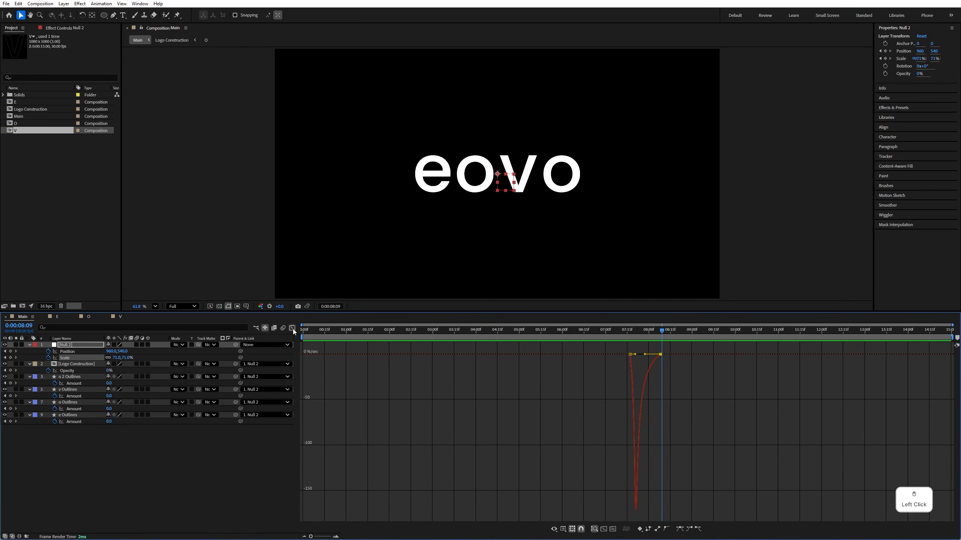
left_click(292, 328)
key("space")
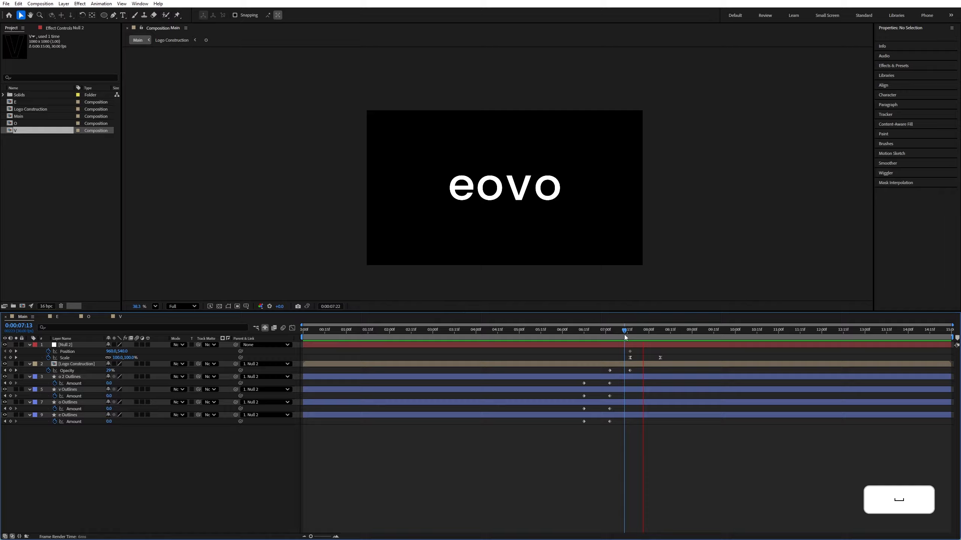
key("space")
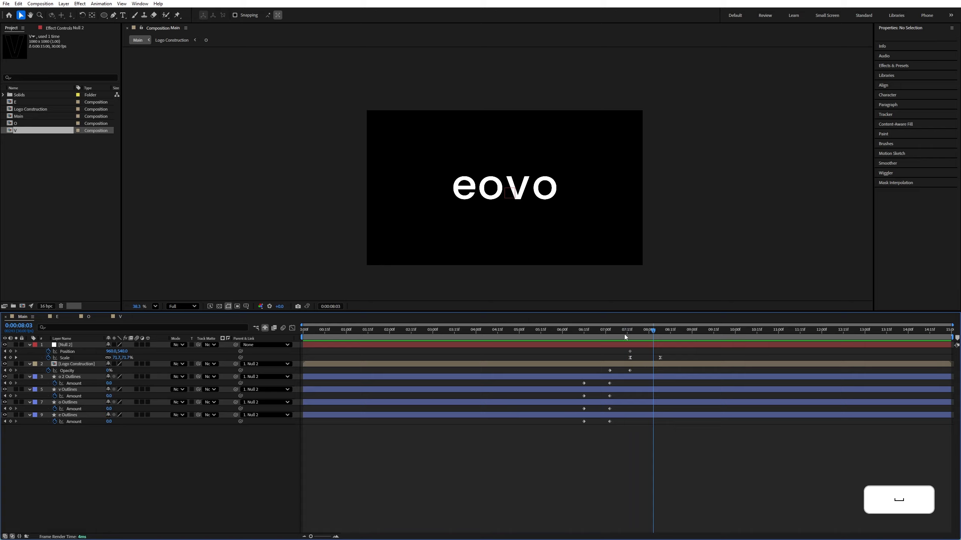
At 0:00:07:17, add a composition-sized rectangle shape layer with the Rectangle tool
left_click_drag(625, 334, 630, 336)
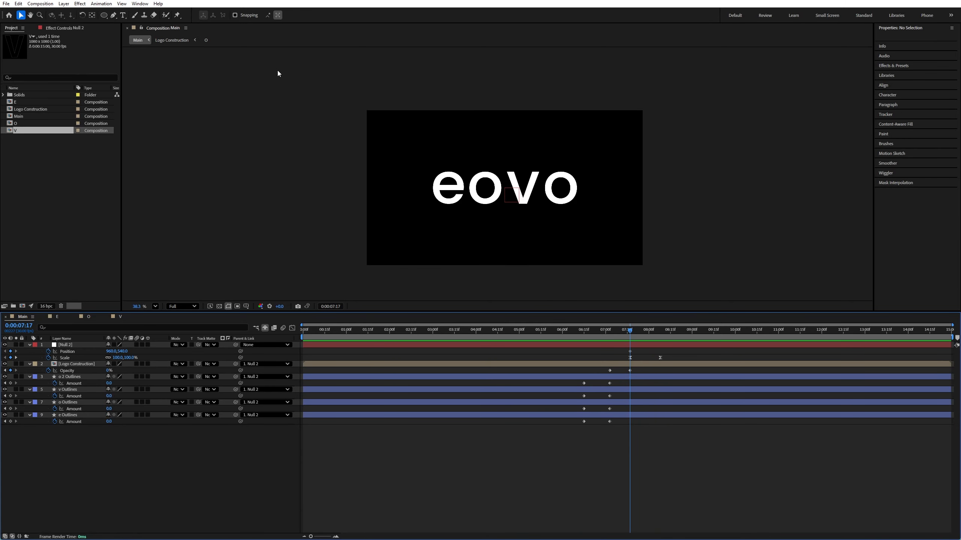
left_click(103, 15)
key("q")
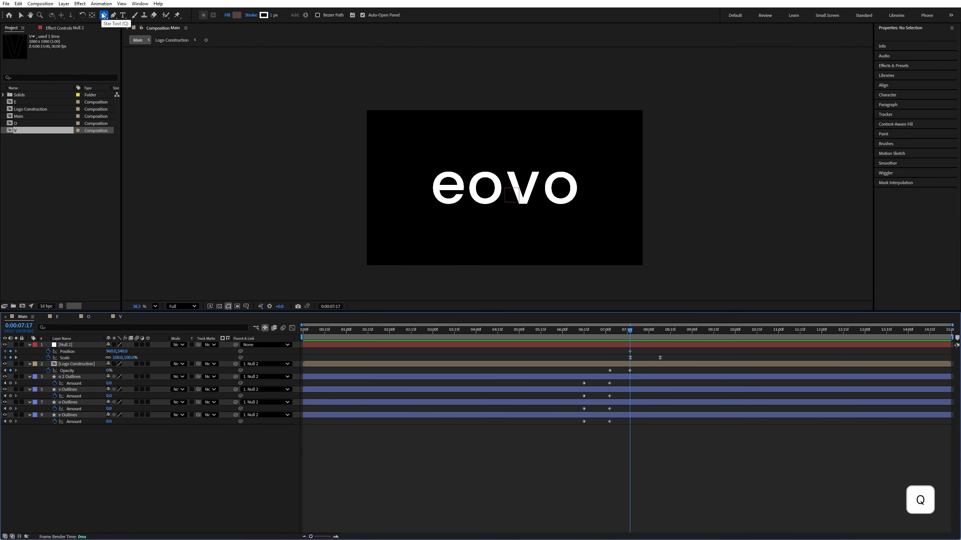
double_click(102, 15)
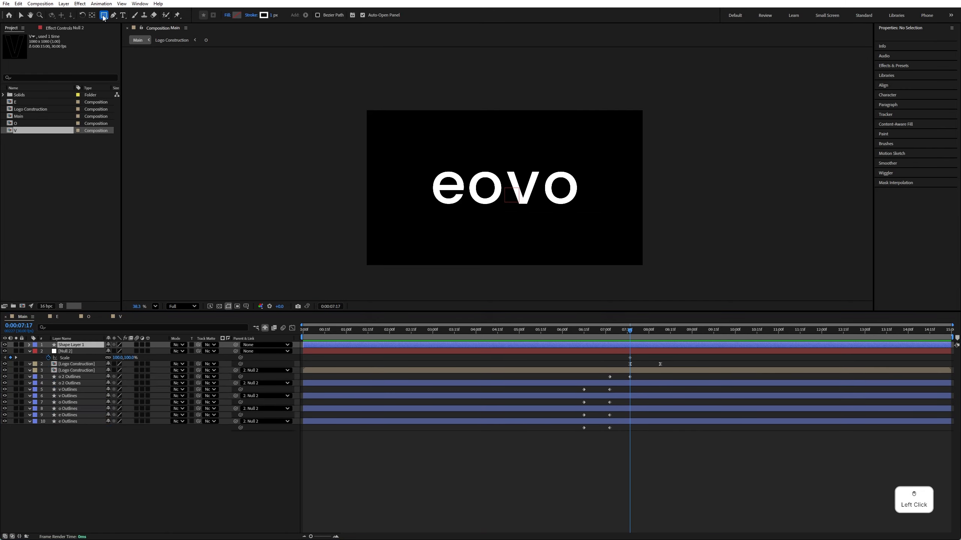
Remove the rectangle's stroke and set its fill to dark blue #003D82
left_click(319, 17)
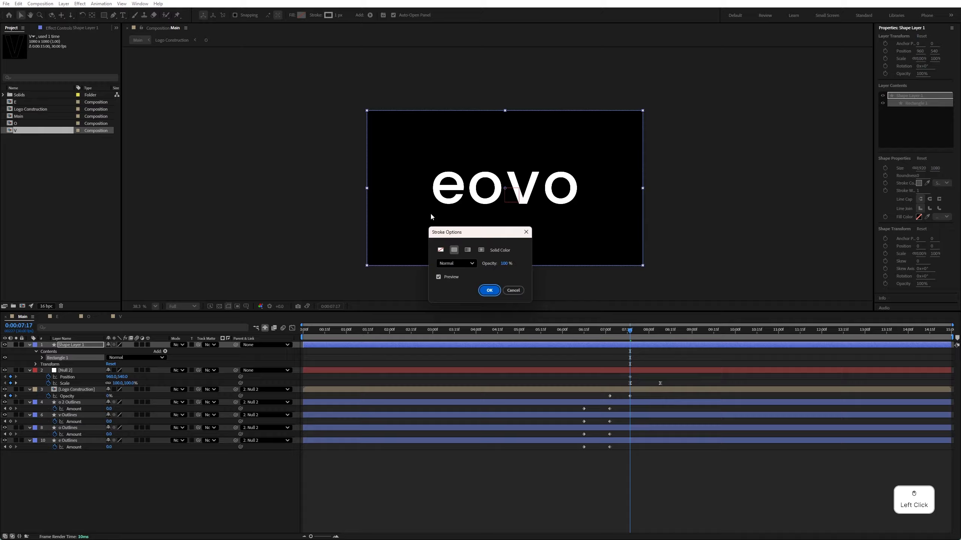
left_click(441, 250)
left_click(489, 290)
left_click(302, 15)
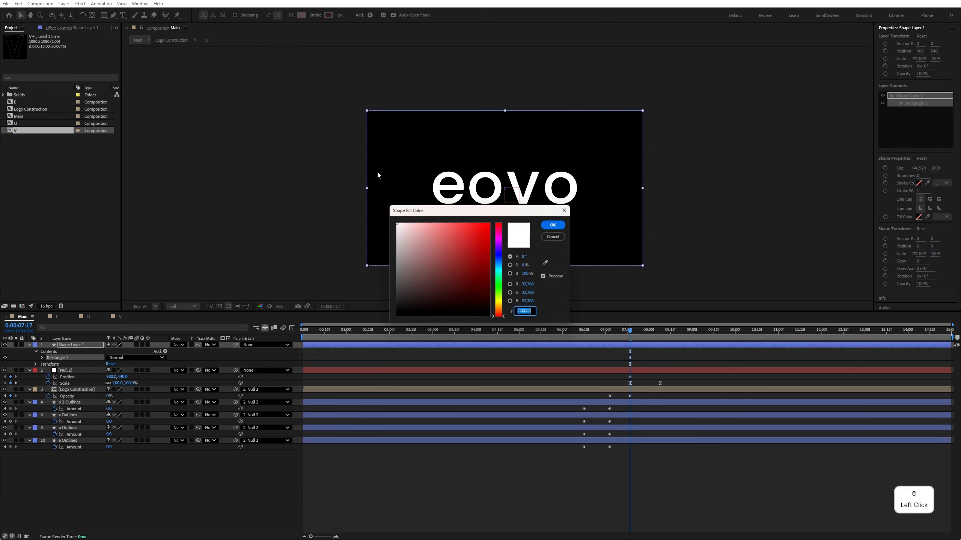
left_click(501, 261)
left_click(489, 266)
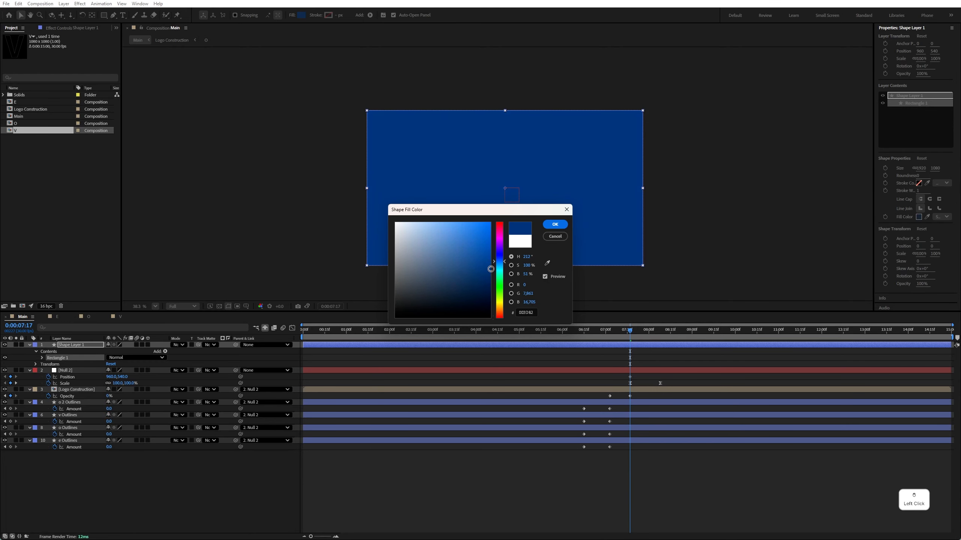
left_click(555, 224)
Move the rectangle shape layer below all other layers and rename it Background
left_click_drag(71, 344, 72, 449)
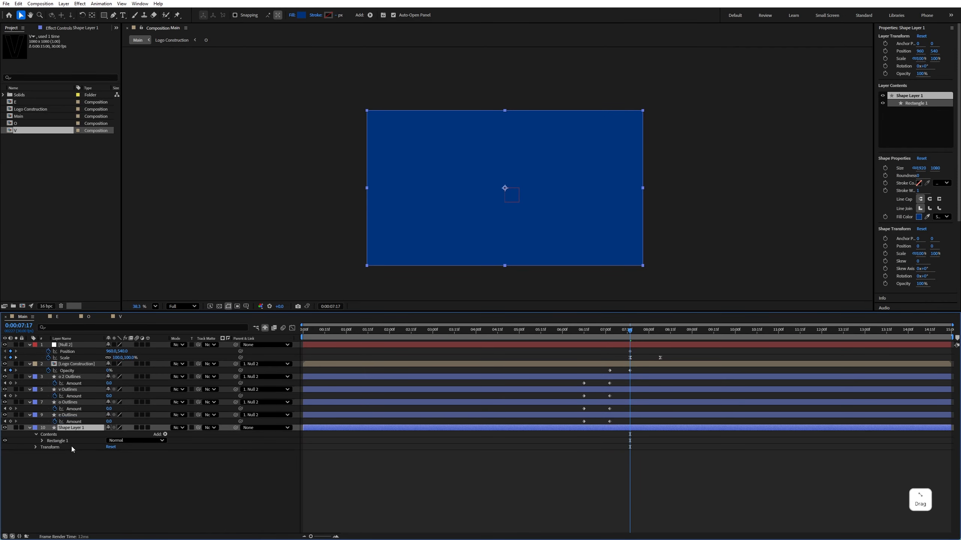
key("v")
right_click(82, 428)
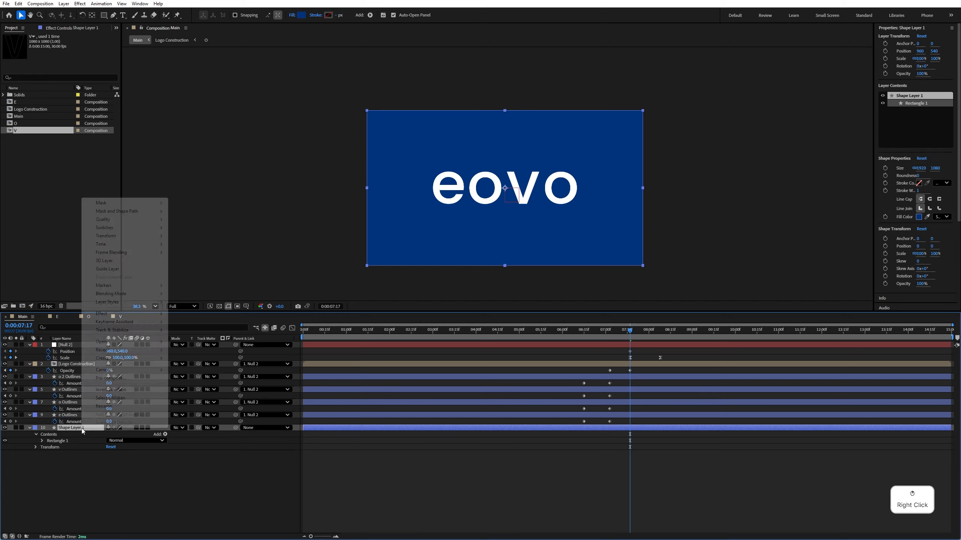
left_click(104, 406)
type("Background")
key("Return")
Keyframe the Background layer's Opacity at 100% at 0:00:08:08 and 0% at 0:00:07:17, and preview the fade
left_click_drag(629, 330, 667, 375)
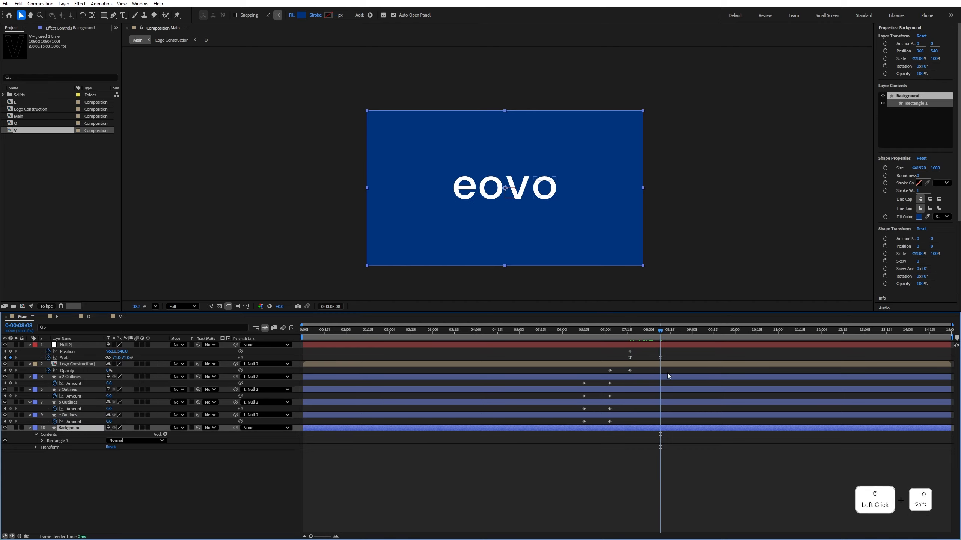
key("t")
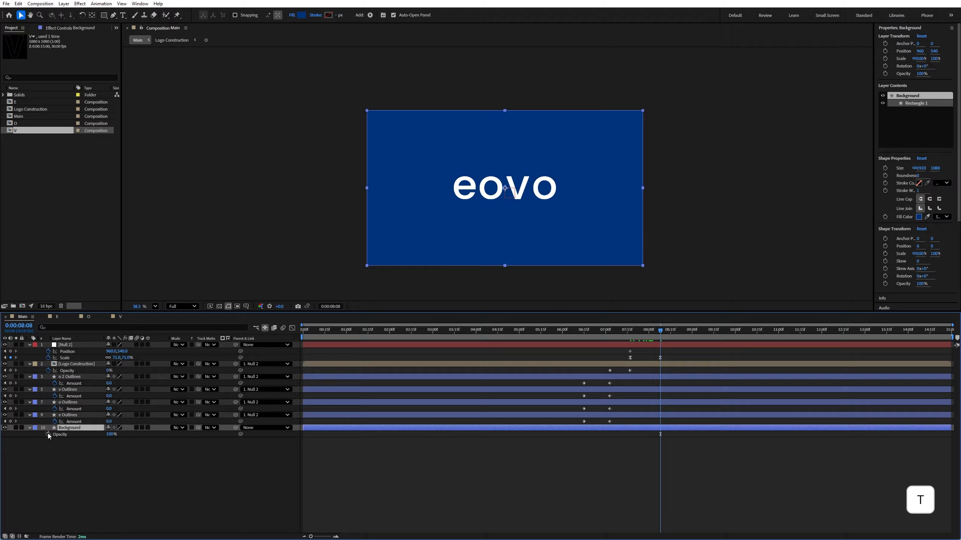
left_click(48, 434)
left_click_drag(650, 338, 636, 337)
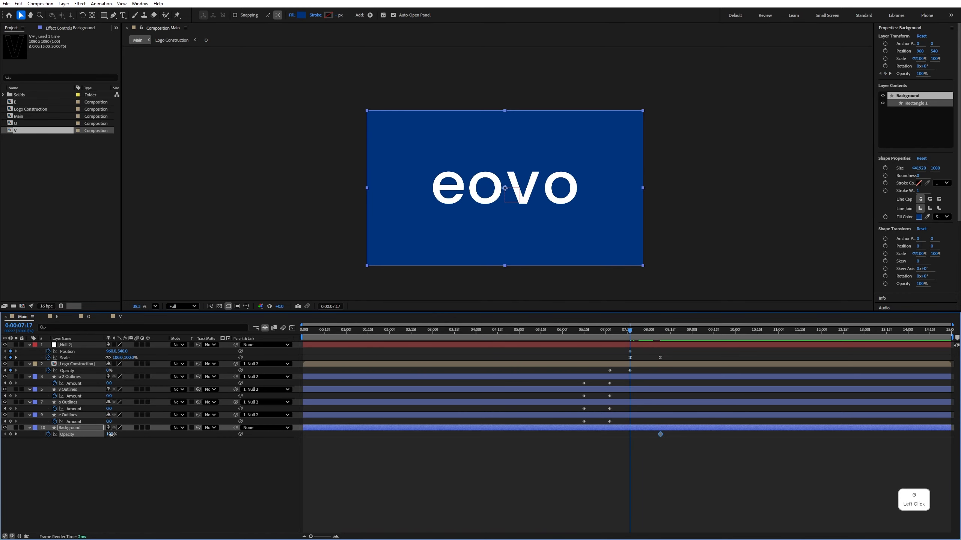
left_click_drag(111, 434, 78, 443)
left_click(624, 336)
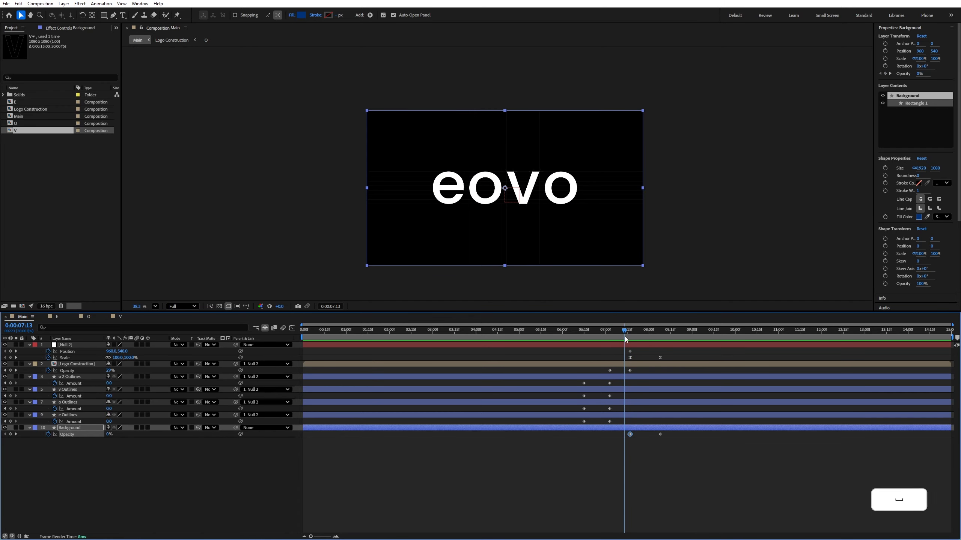
key("space")
key("space")
Collapse the properties of all layers and preview the whole animation from the start in an enlarged composition viewer
key("ctrl+a")
key("u")
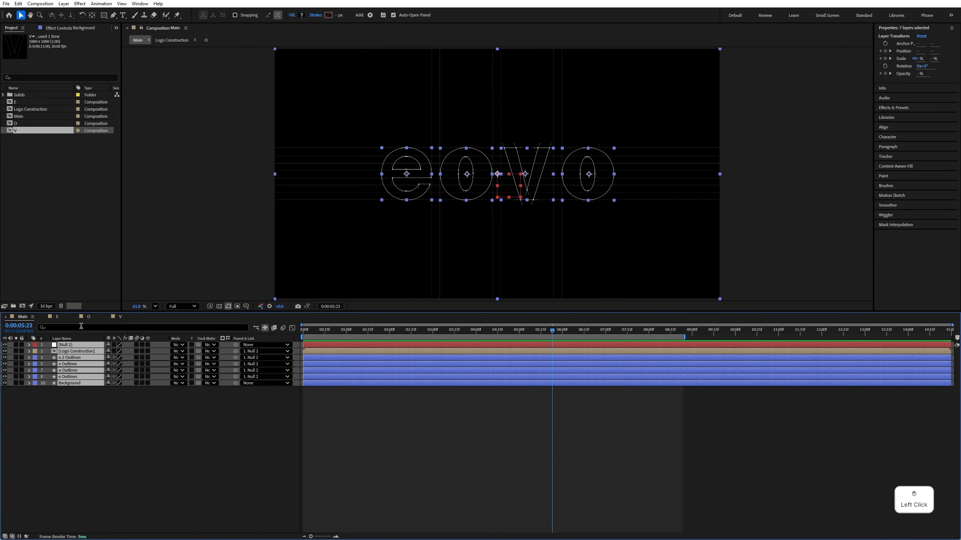
left_click_drag(113, 311, 124, 432)
key("Home")
key("space")
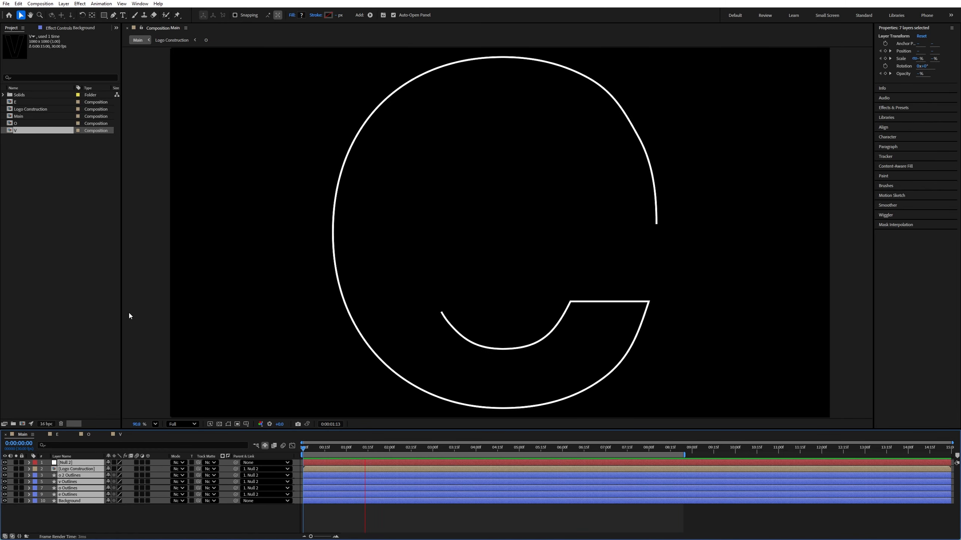
key("space")
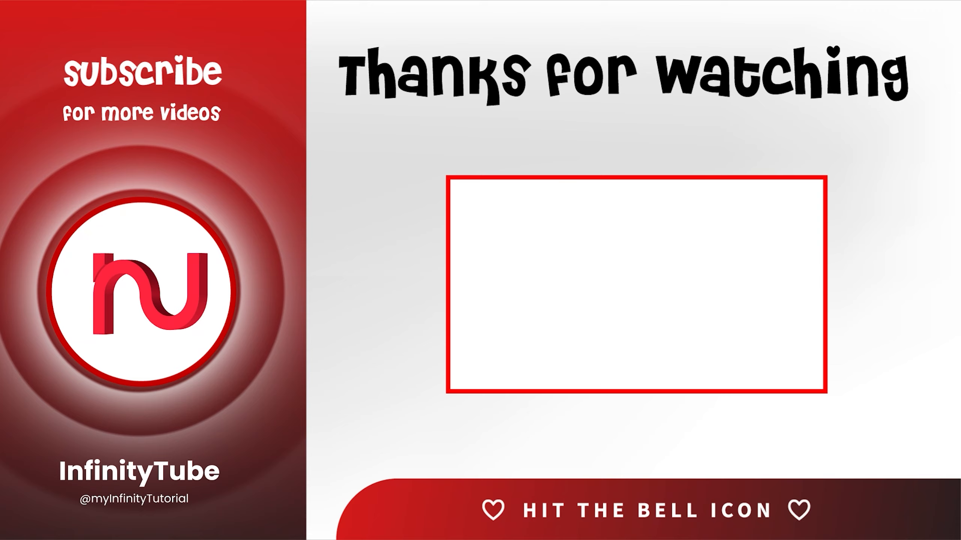